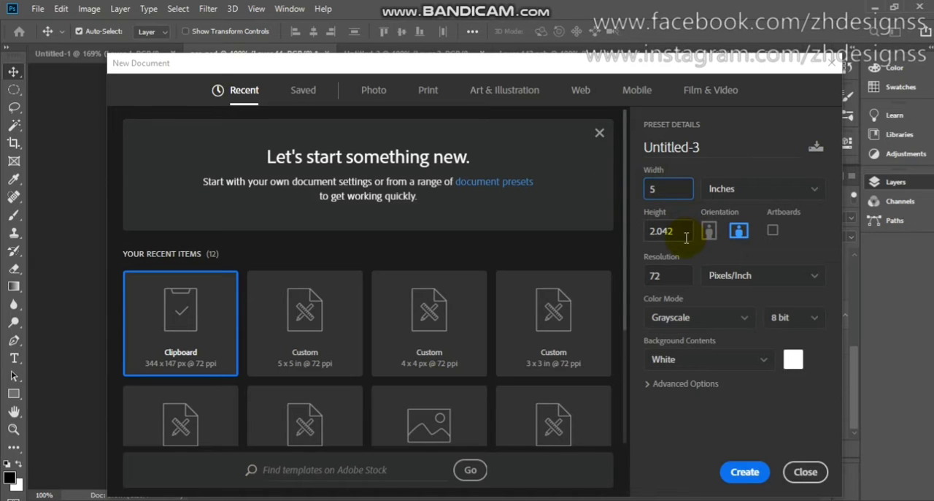
# - Create a new 5 × 5 inch document in RGB Color mode
pyautogui.moveTo(676, 231); pyautogui.dragTo(622, 235)
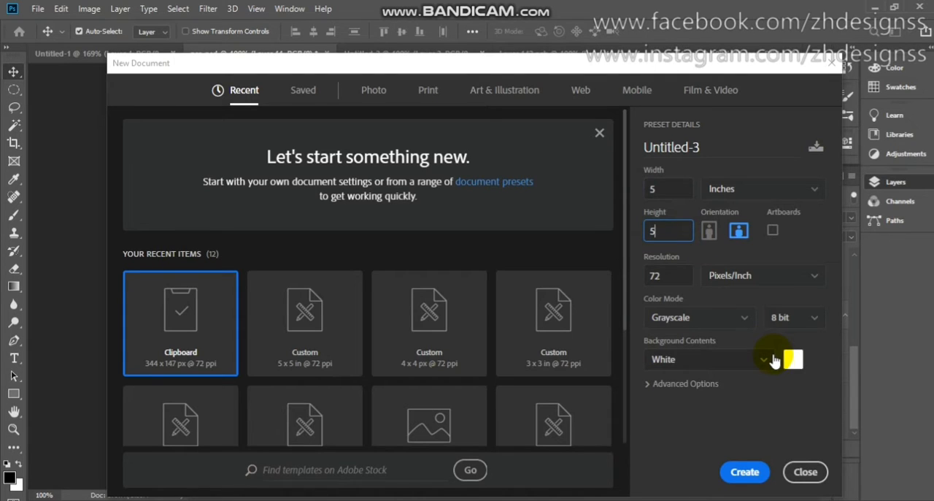
pyautogui.click(716, 318)
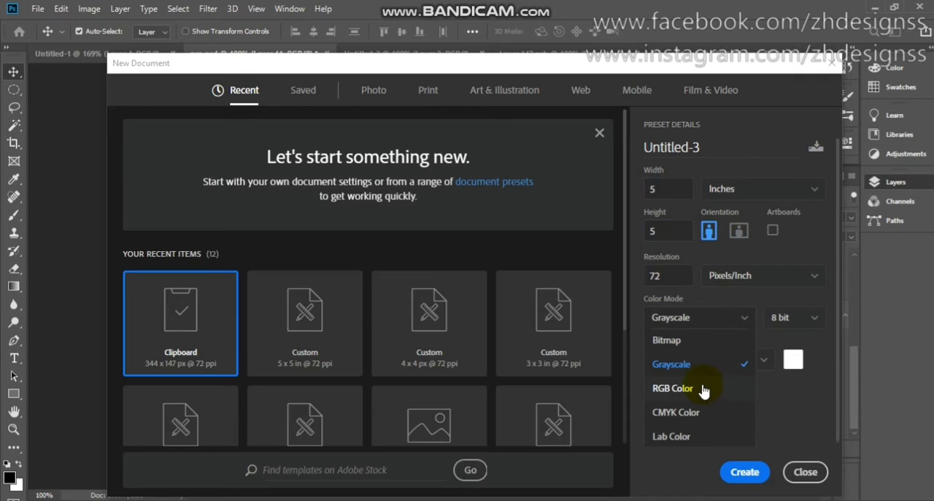
pyautogui.click(703, 390)
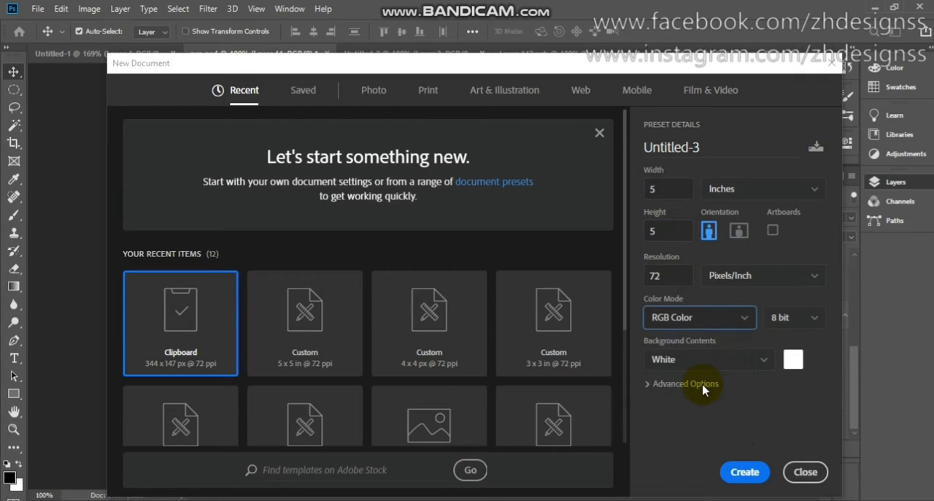
pyautogui.click(744, 472)
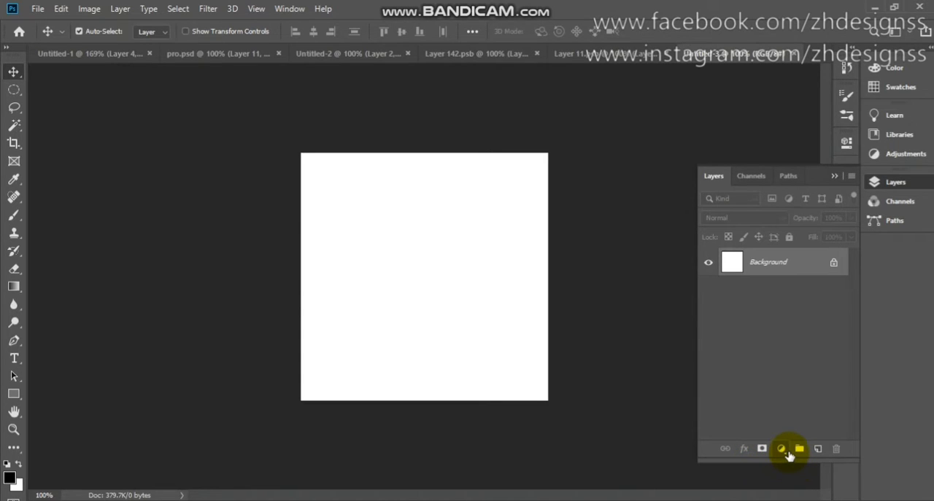
# - Add a Gradient fill layer above the background and choose the Cyanotype preset for it
pyautogui.click(786, 451)
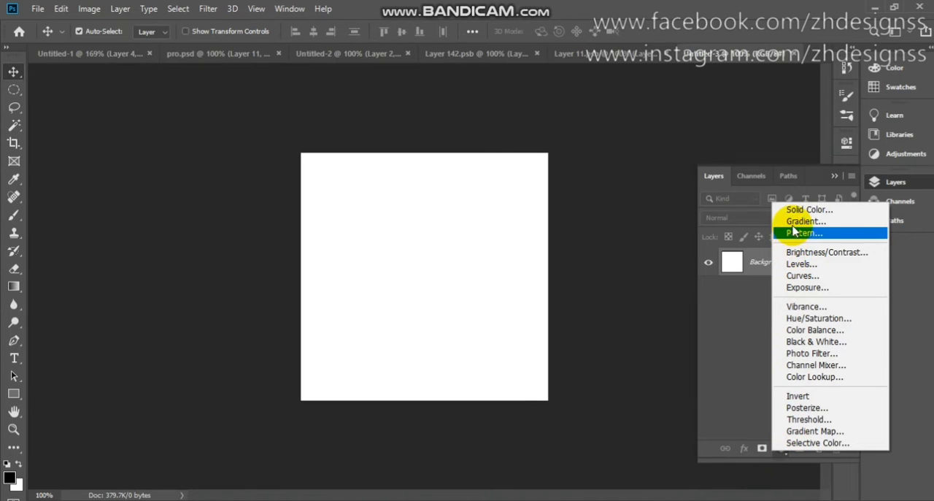
pyautogui.click(803, 222)
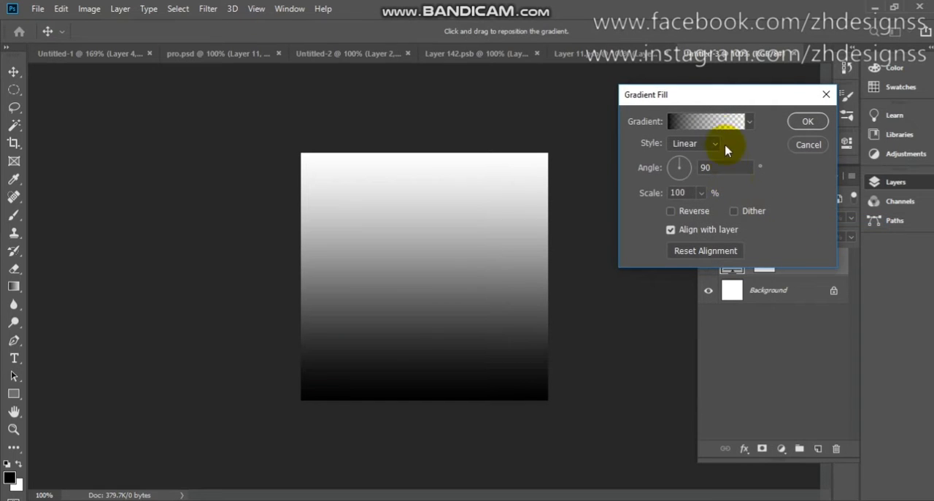
pyautogui.click(708, 117)
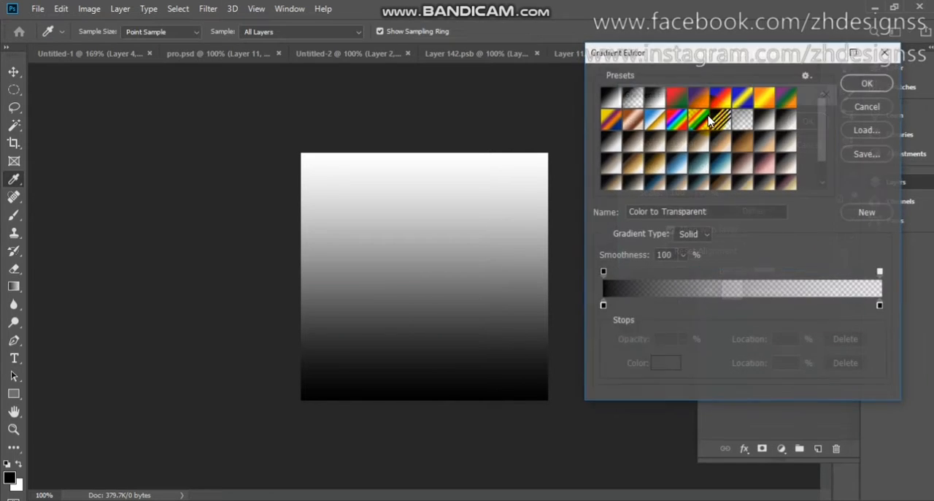
pyautogui.click(728, 166)
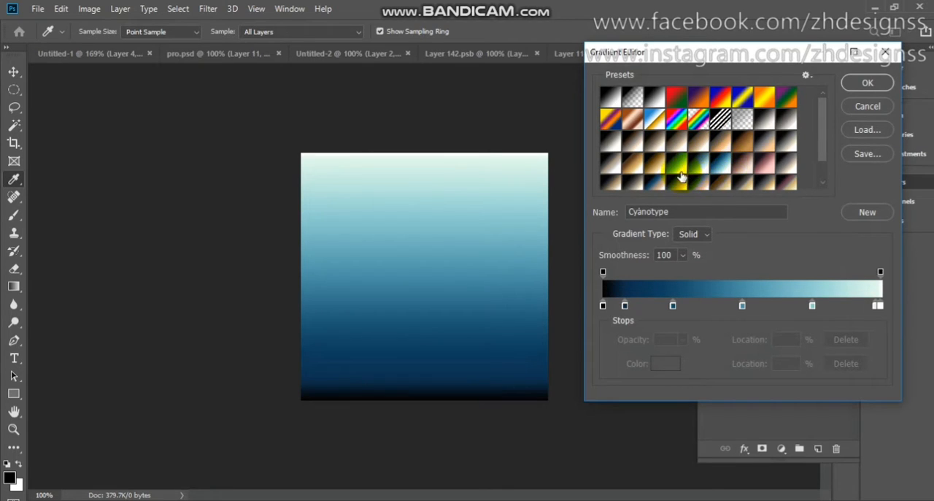
pyautogui.click(679, 170)
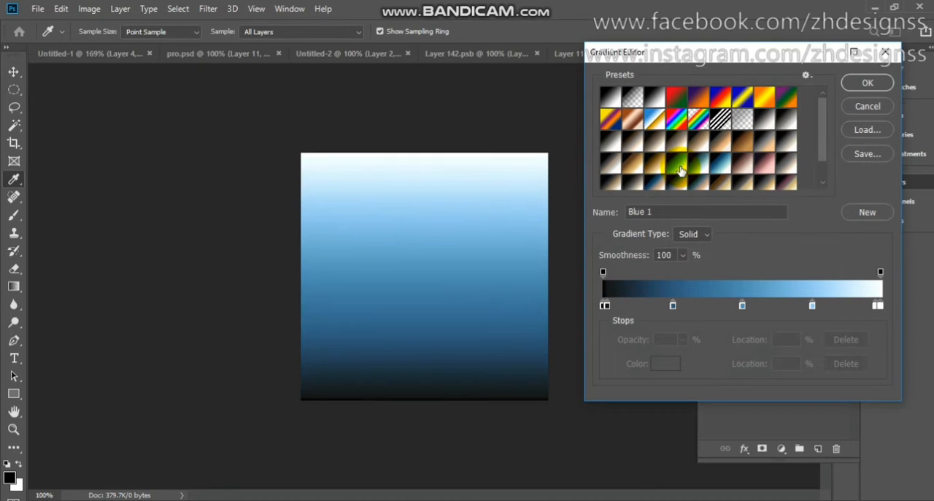
pyautogui.click(699, 170)
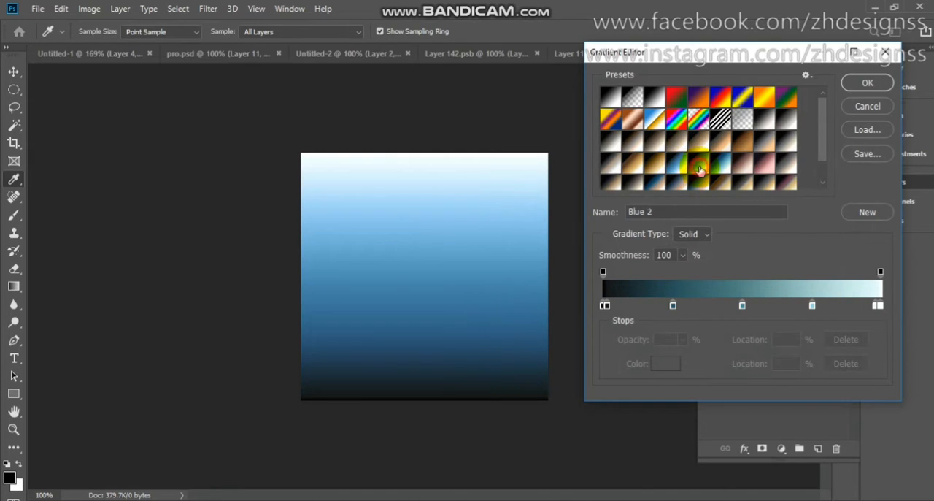
pyautogui.click(719, 170)
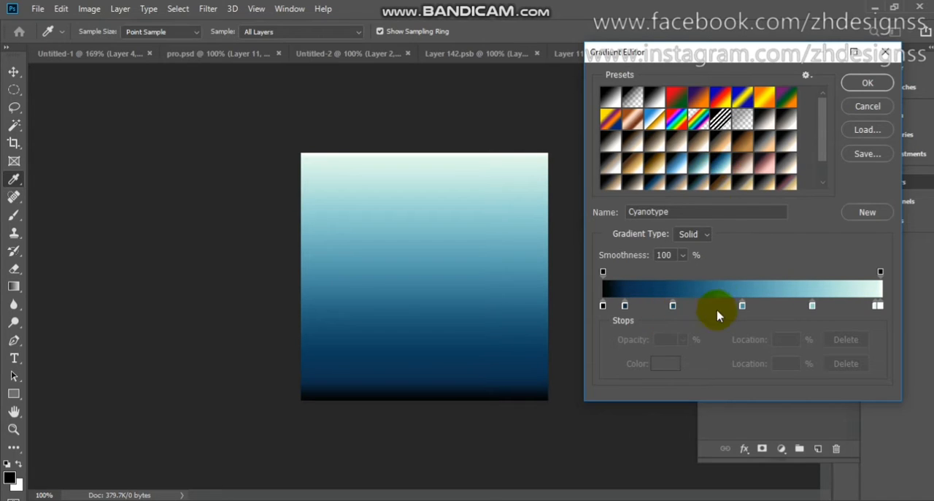
# - Move the gradient's light blue stop to about 86%, mid-blue stop to about 60% and dark navy stop to about 13%, and apply the fill
pyautogui.moveTo(812, 306); pyautogui.dragTo(842, 306)
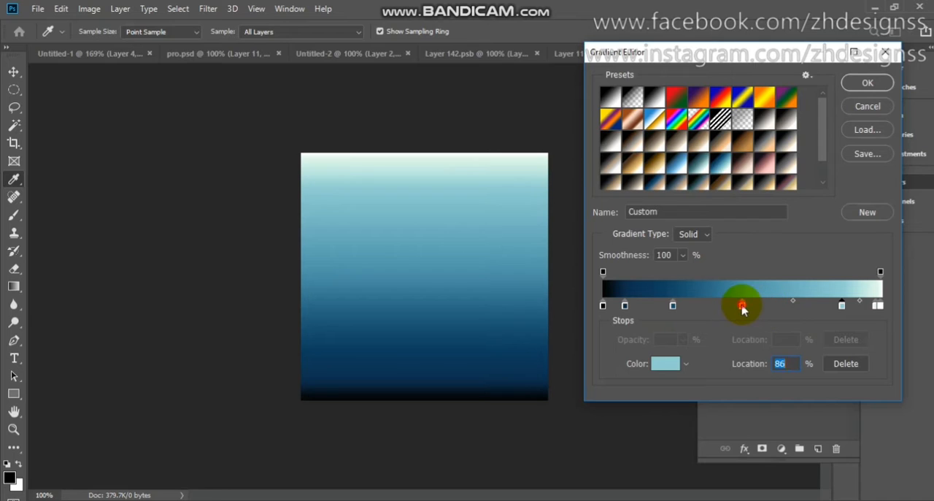
pyautogui.moveTo(742, 308); pyautogui.dragTo(776, 308)
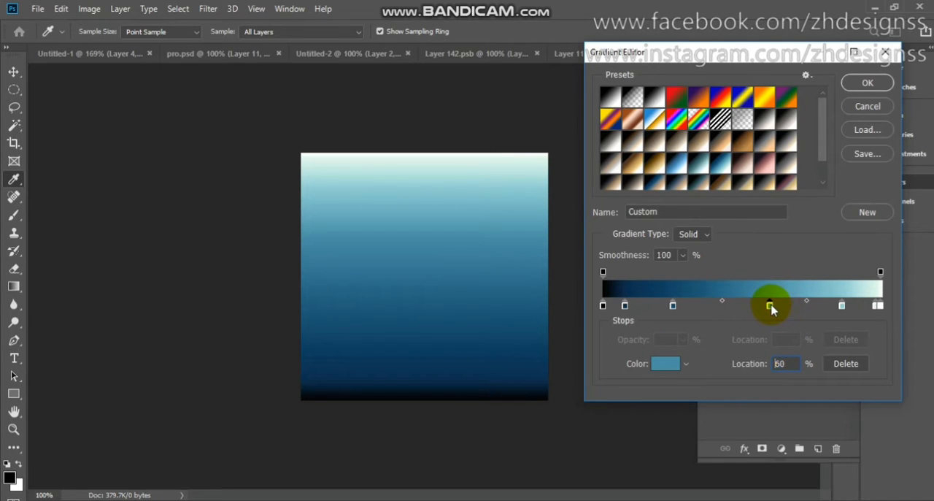
pyautogui.moveTo(625, 307); pyautogui.dragTo(636, 307)
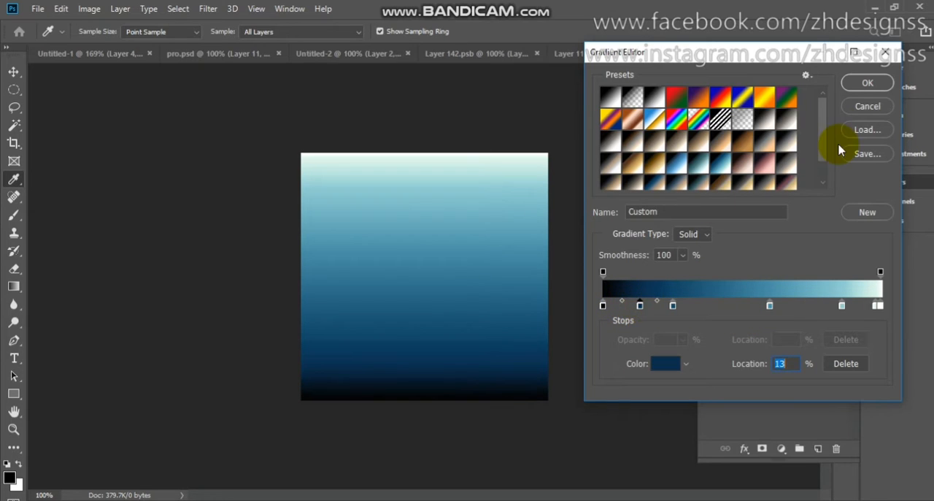
pyautogui.click(878, 84)
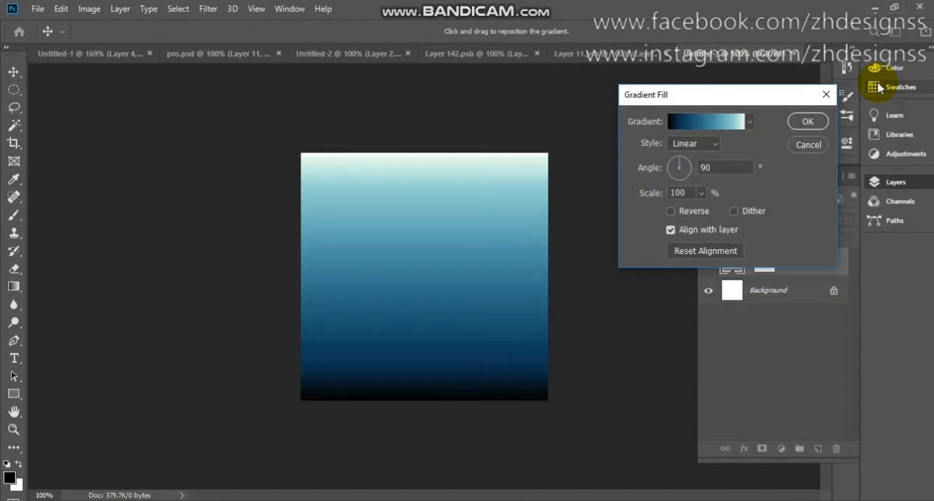
pyautogui.click(812, 122)
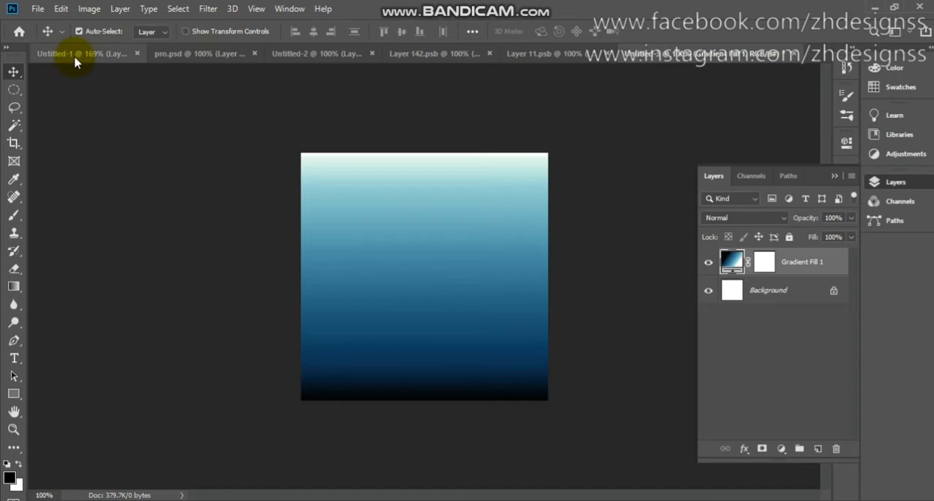
# - Copy the light bulb layer from Untitled-2 into the new gradient document and scale it up to about 119%
pyautogui.click(357, 59)
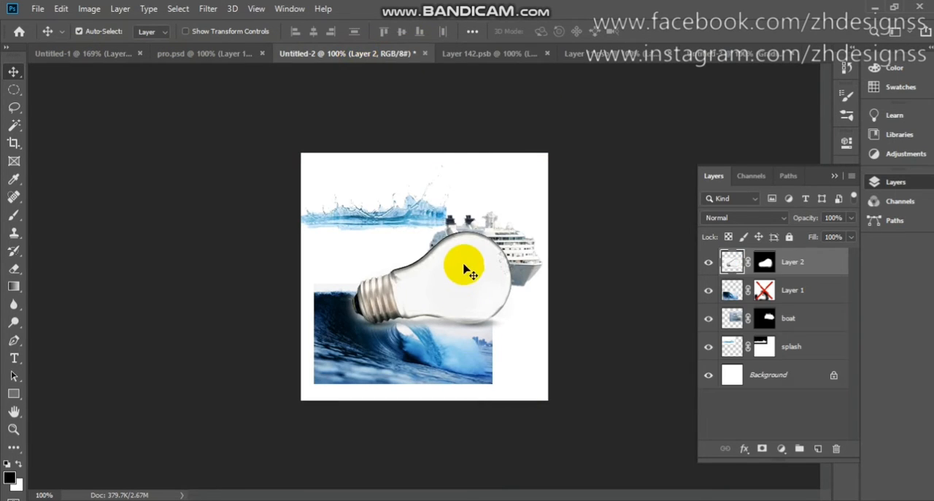
pyautogui.moveTo(452, 284); pyautogui.dragTo(430, 276)
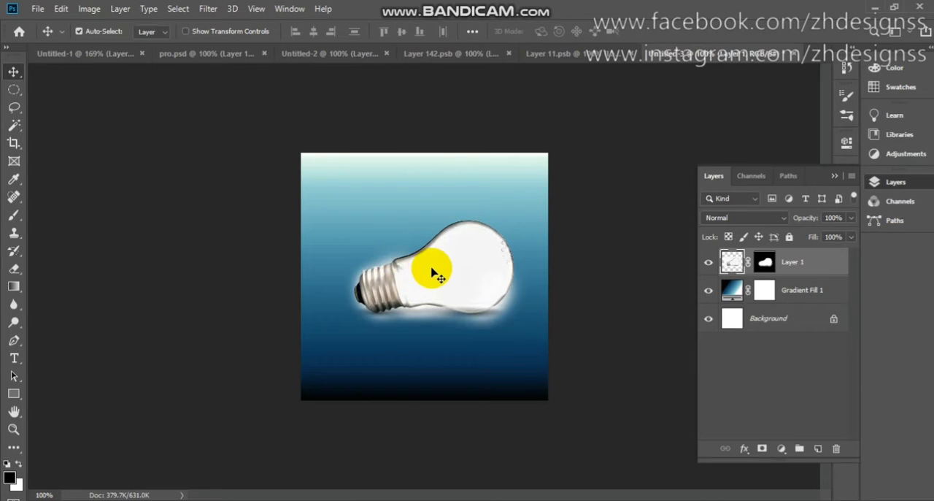
pyautogui.hotkey('ctrl', 't')
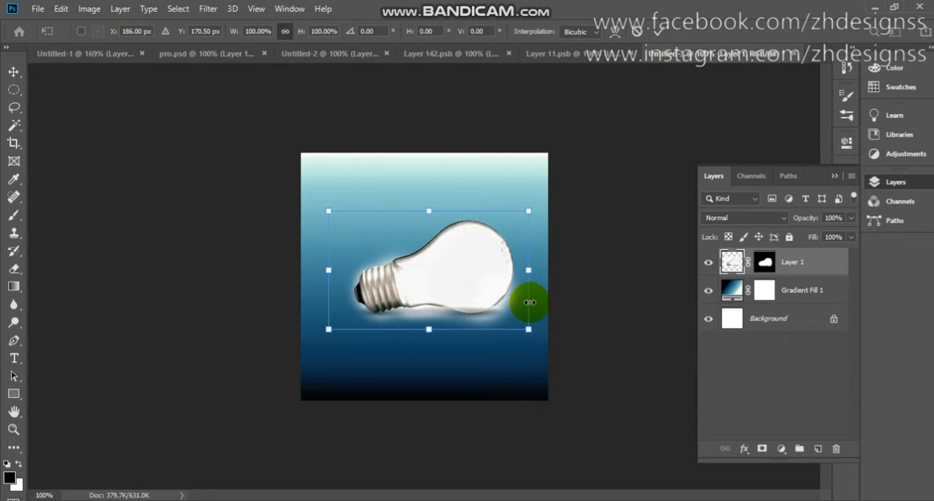
pyautogui.moveTo(536, 270); pyautogui.dragTo(490, 280)
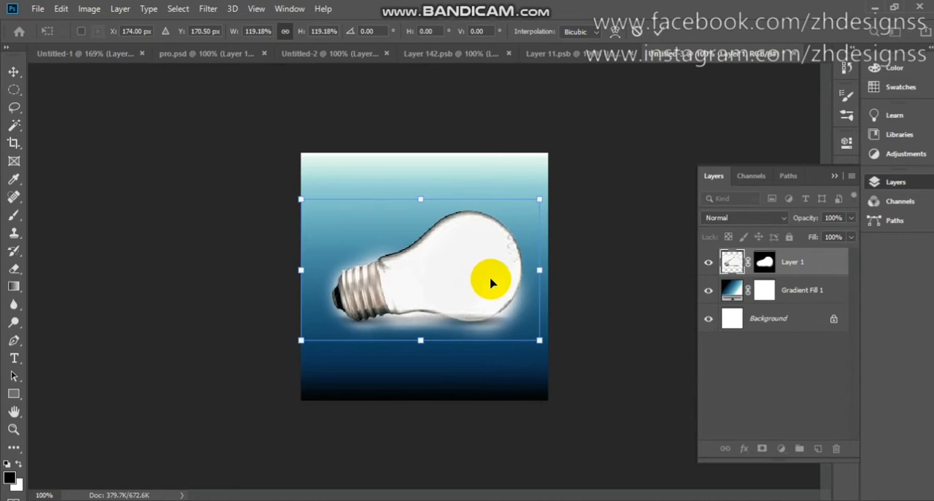
pyautogui.click(658, 33)
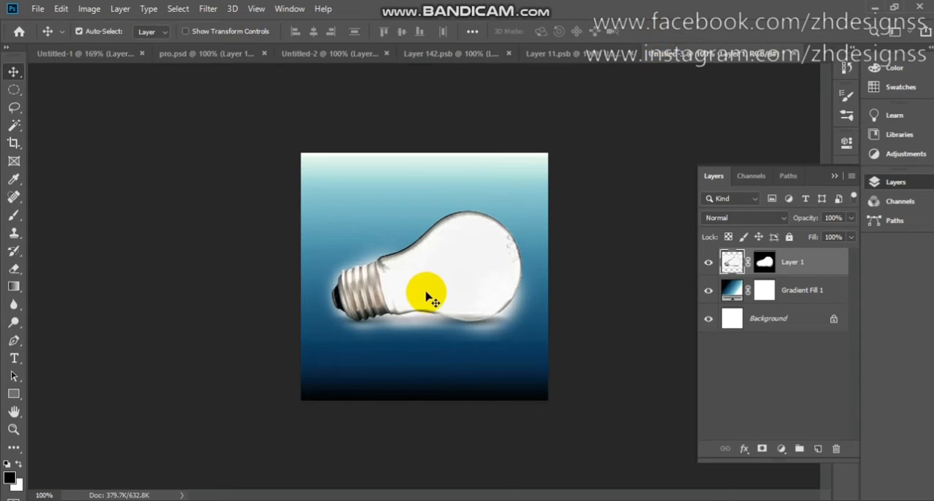
# - Target the bulb layer's mask and set the Brush tool to 20% flow and a size of 90
pyautogui.click(765, 263)
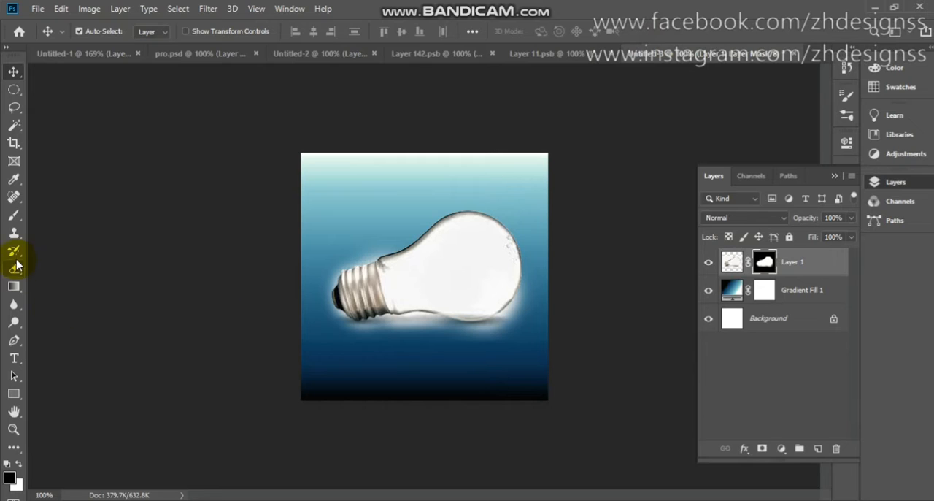
pyautogui.click(12, 217)
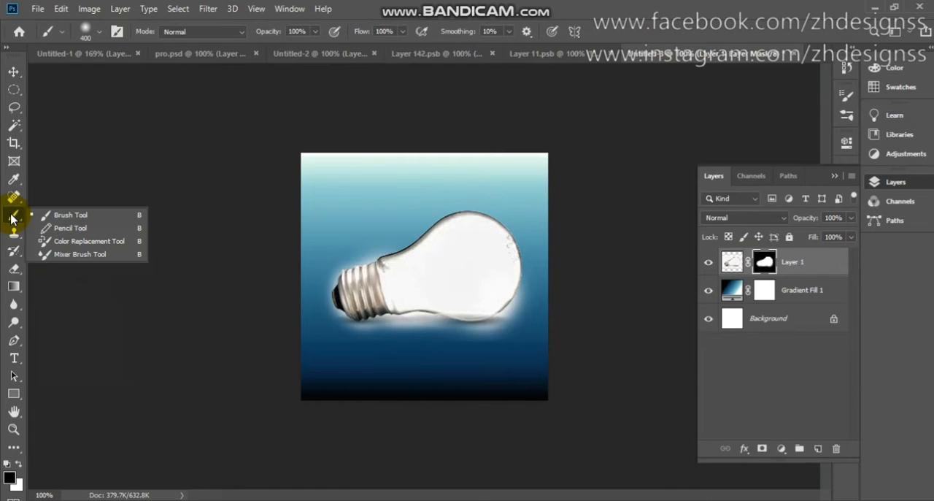
pyautogui.click(44, 217)
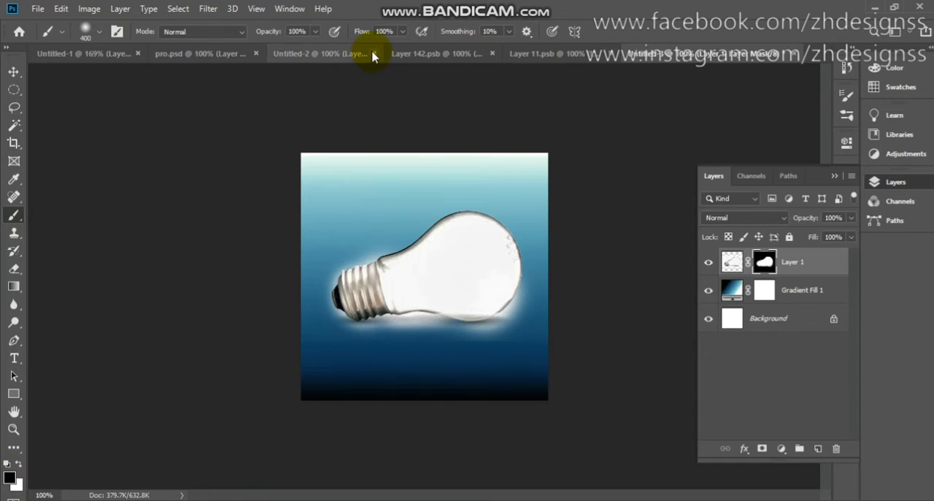
pyautogui.click(383, 31)
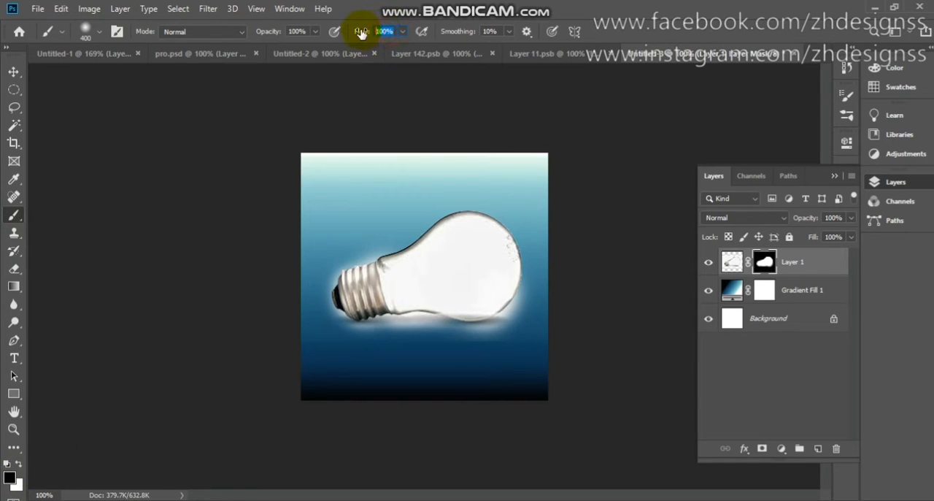
pyautogui.write('20')
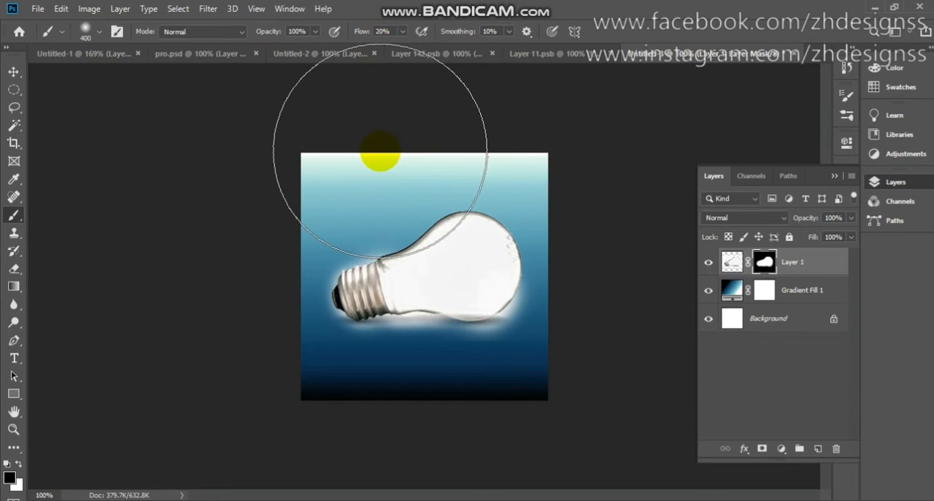
pyautogui.press('[')
pyautogui.press('[')
pyautogui.press('[')
pyautogui.press('[')
pyautogui.press('[')
pyautogui.press('[')
pyautogui.press('[')
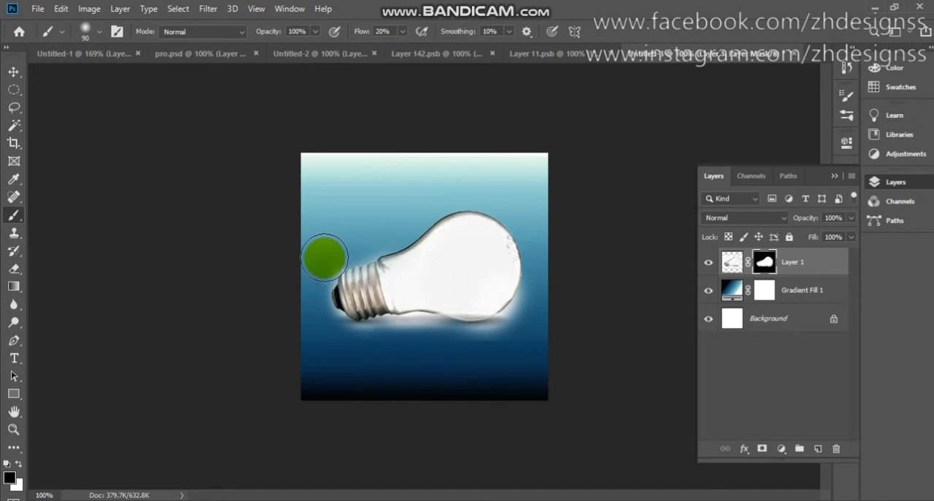
# - Paint black on the mask around the bulb's lower edge and screw base to fade out the white halo
pyautogui.moveTo(320, 352)
pyautogui.mouseDown()
pyautogui.moveTo(333, 340)
pyautogui.moveTo(436, 341)
pyautogui.moveTo(400, 347)
pyautogui.moveTo(414, 335)
pyautogui.moveTo(394, 336)
pyautogui.mouseUp()
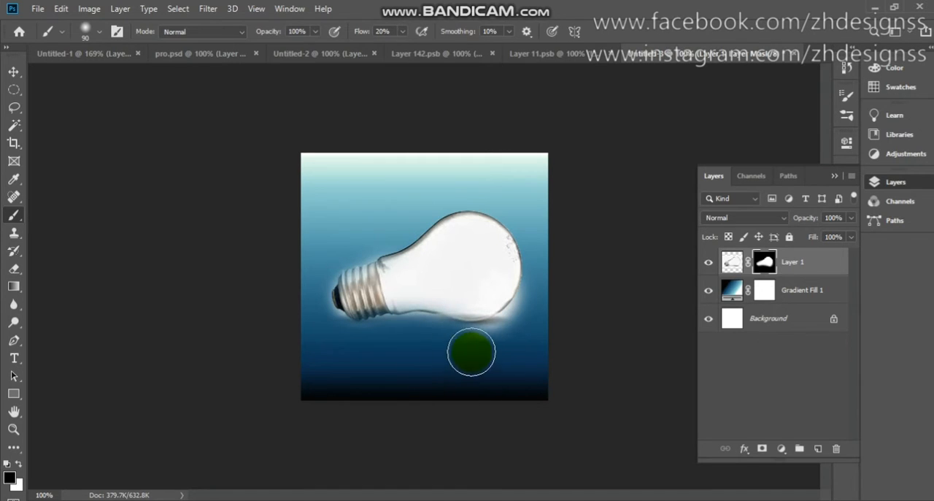
pyautogui.moveTo(475, 359)
pyautogui.mouseDown()
pyautogui.moveTo(508, 351)
pyautogui.moveTo(442, 348)
pyautogui.moveTo(527, 334)
pyautogui.moveTo(512, 343)
pyautogui.moveTo(548, 305)
pyautogui.moveTo(514, 342)
pyautogui.mouseUp()
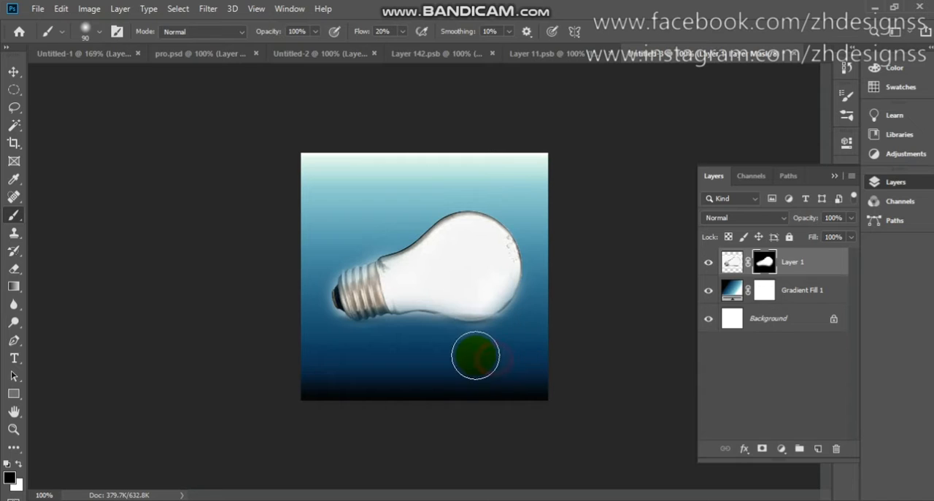
pyautogui.click(428, 337)
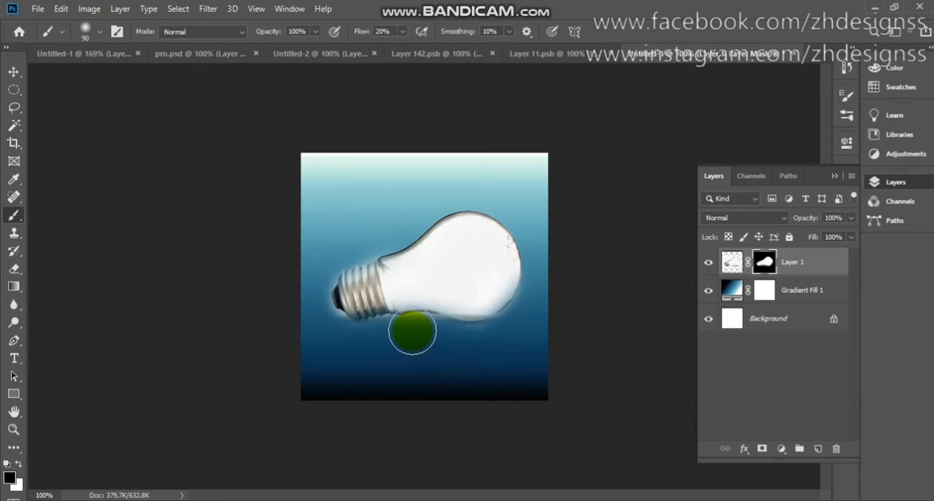
pyautogui.click(318, 335)
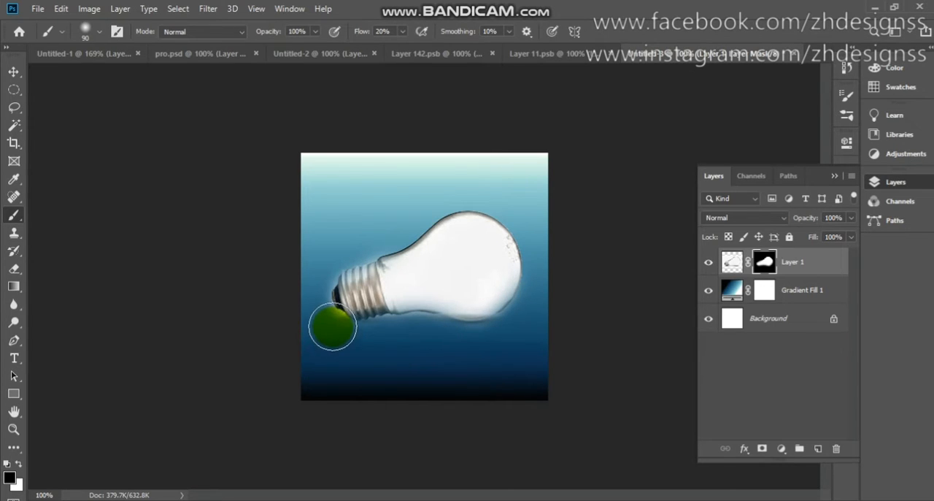
pyautogui.click(350, 344)
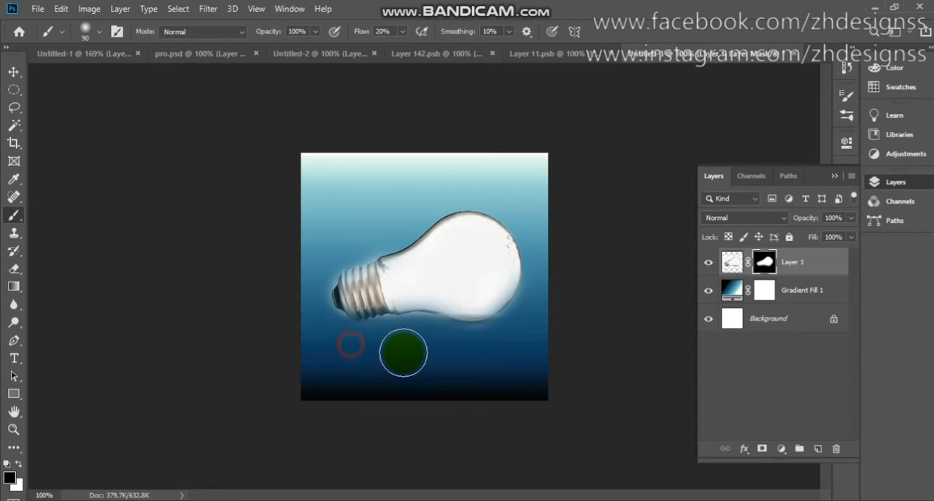
pyautogui.click(528, 317)
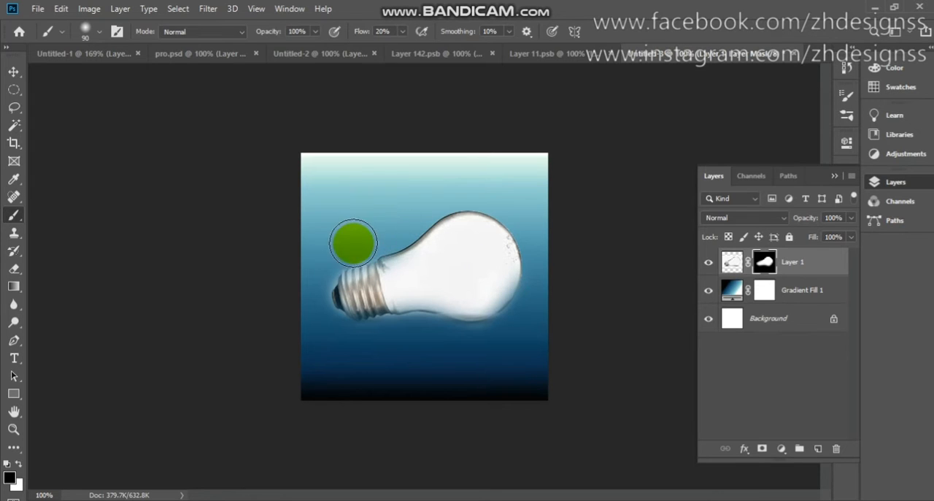
pyautogui.click(323, 268)
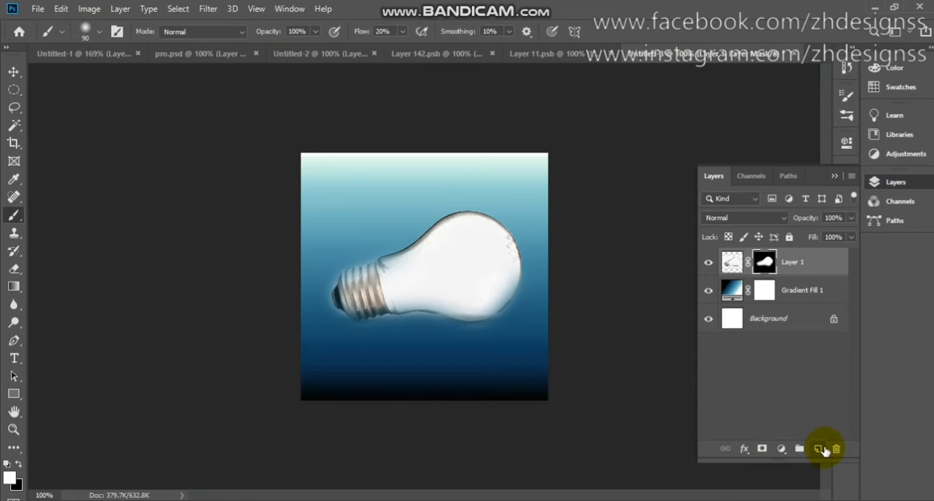
# - Add a new layer above the bulb and fill it with a mid-blue sampled from the background gradient
pyautogui.click(818, 448)
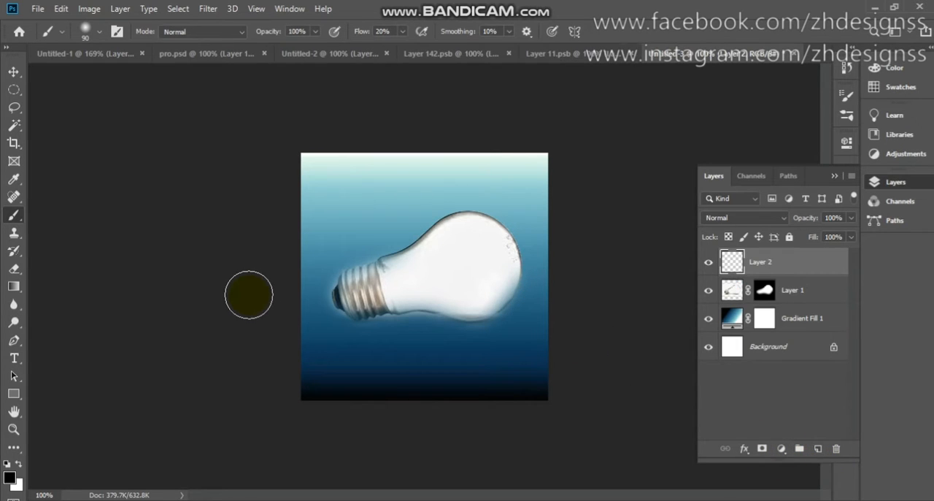
pyautogui.click(14, 180)
pyautogui.click(341, 253)
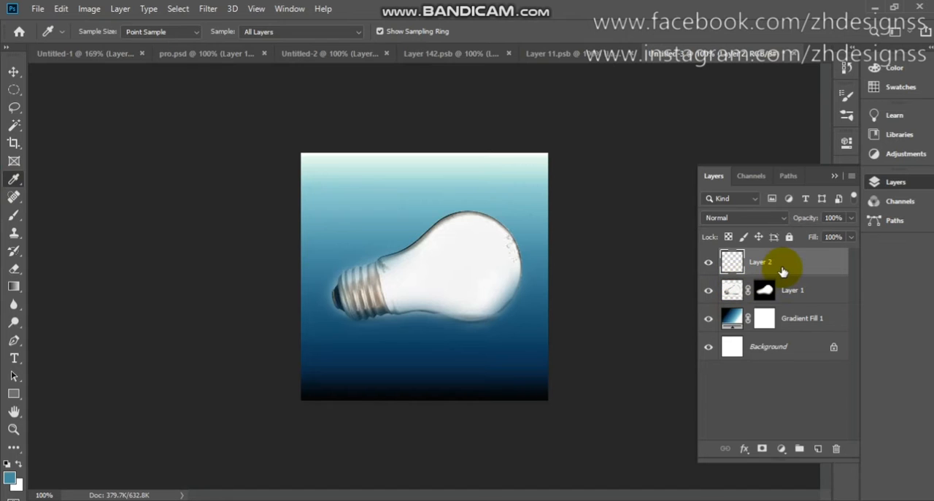
pyautogui.hotkey('alt', 'BackSpace')
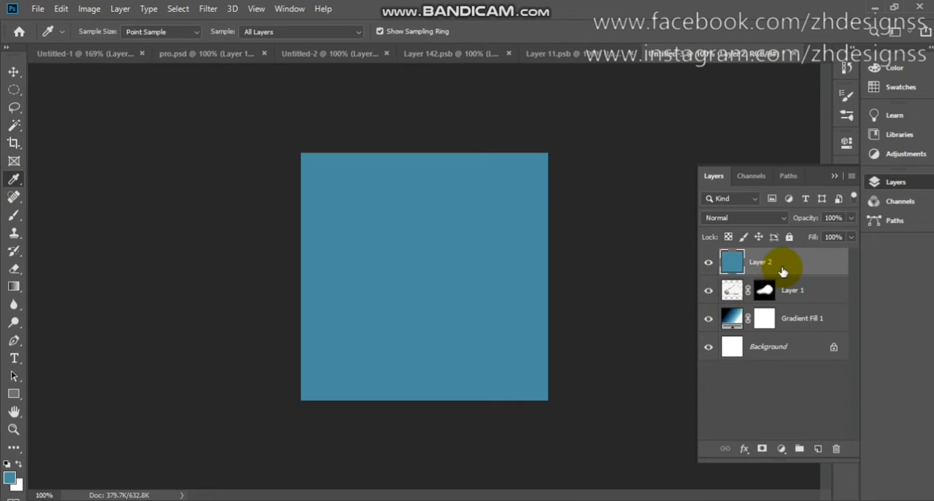
# - Set the blue fill layer to Multiply, clip it to the bulb layer and reduce its opacity to 50%
pyautogui.click(766, 219)
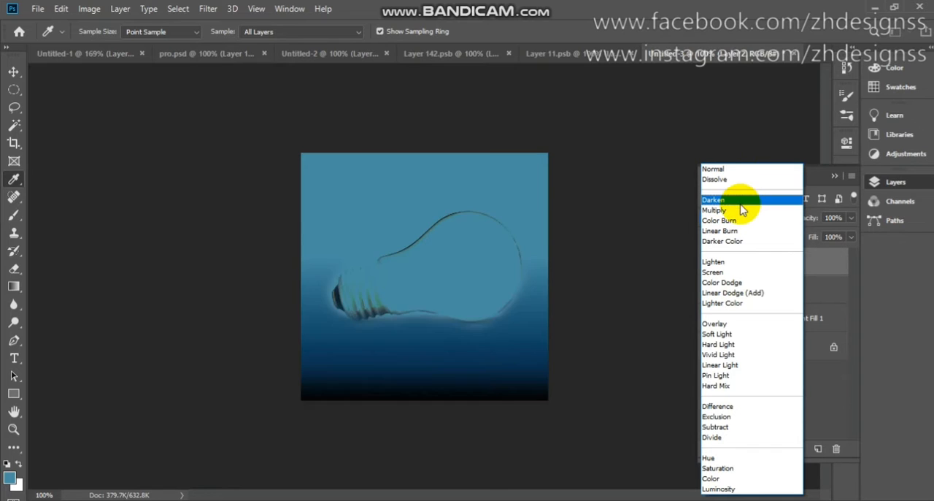
pyautogui.click(742, 211)
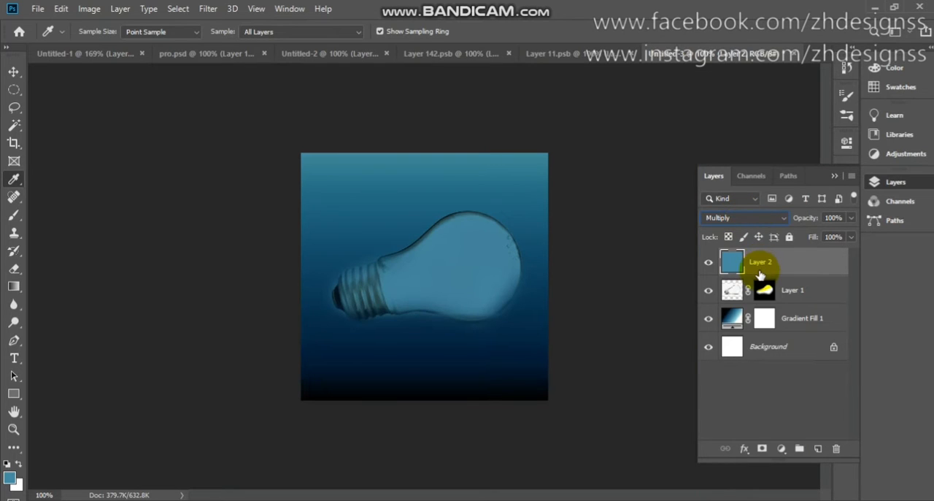
pyautogui.rightClick(785, 269)
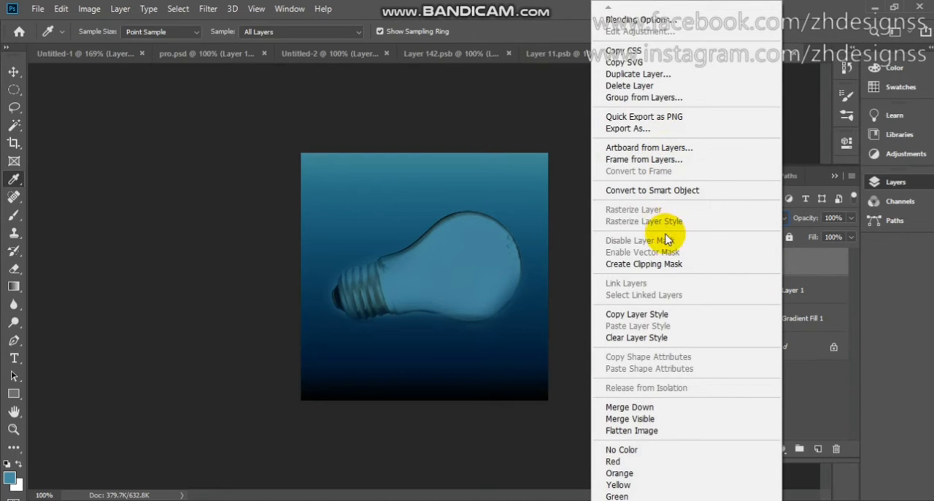
pyautogui.click(670, 267)
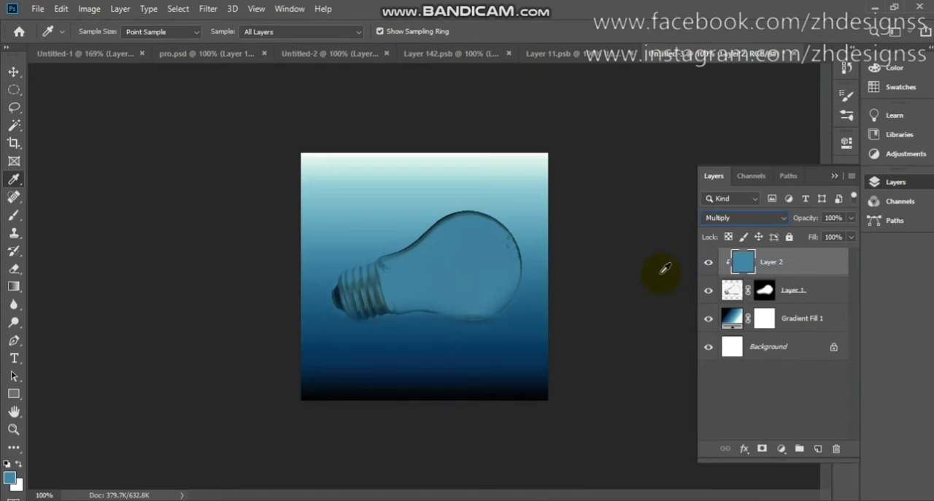
pyautogui.click(846, 218)
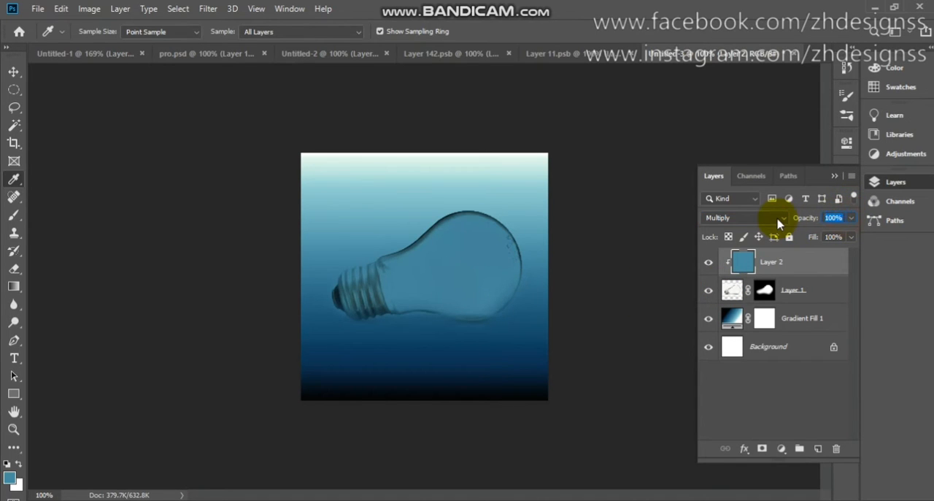
pyautogui.write('50')
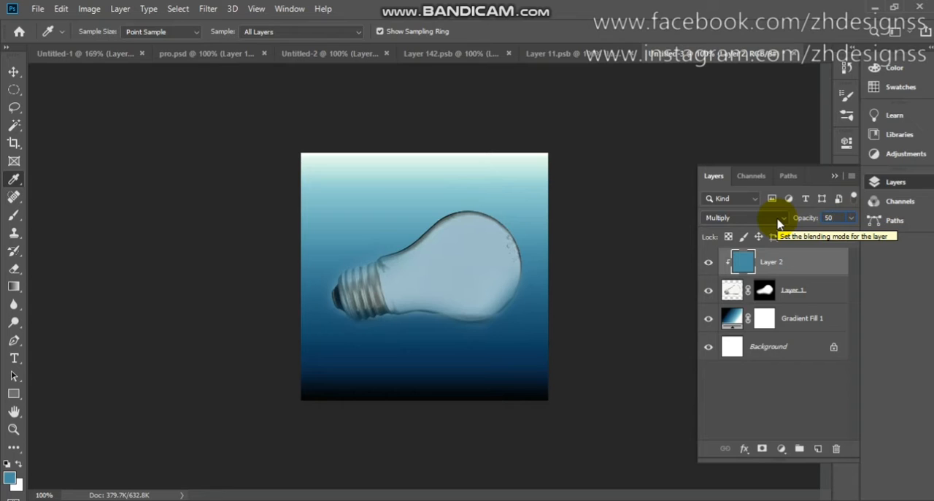
pyautogui.press('Return')
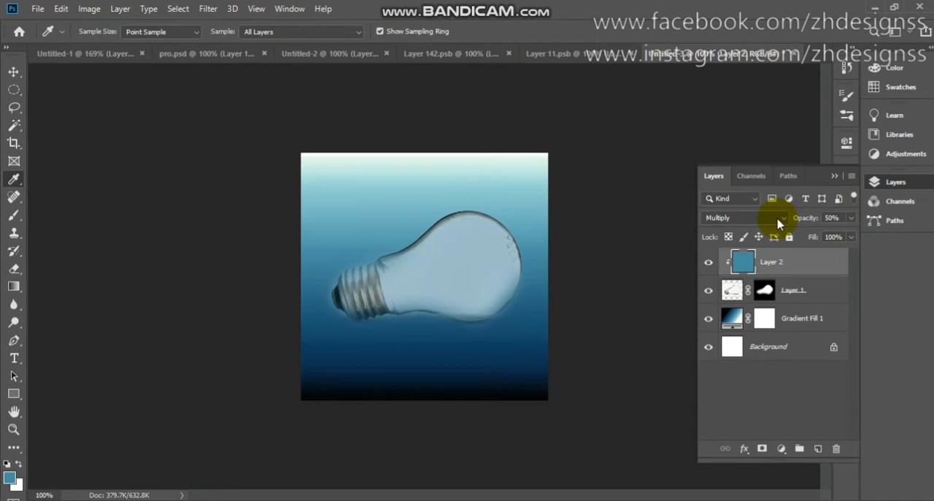
pyautogui.click(709, 262)
pyautogui.click(709, 261)
# - Copy the wave layer from Untitled-2 into the gradient document, placing it over the bulb
pyautogui.click(462, 56)
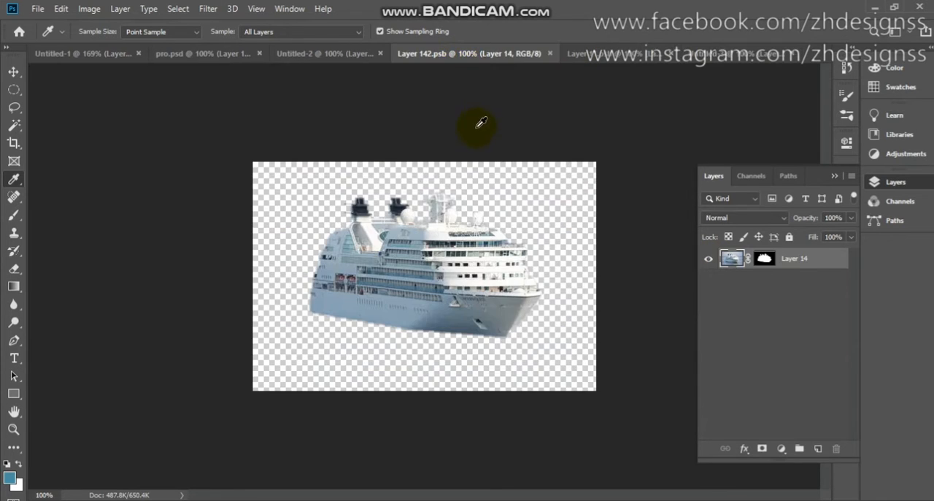
pyautogui.click(344, 58)
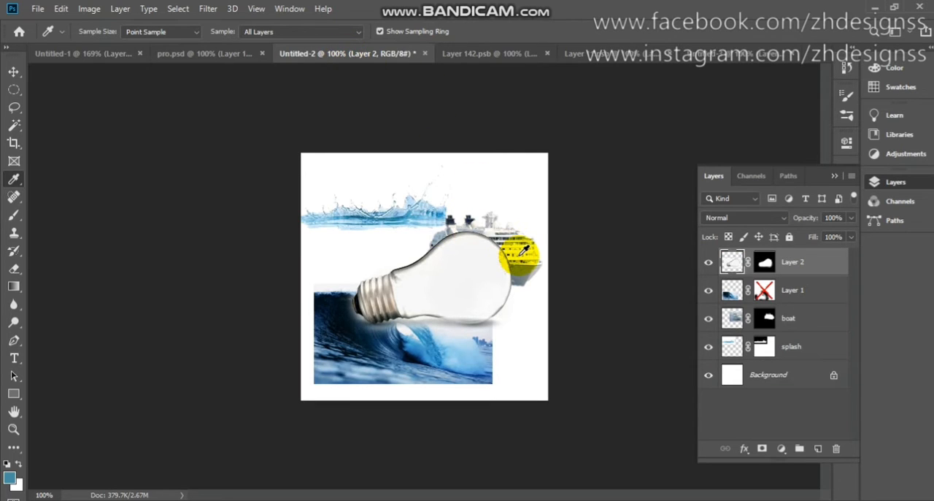
pyautogui.press('v')
pyautogui.click(428, 346)
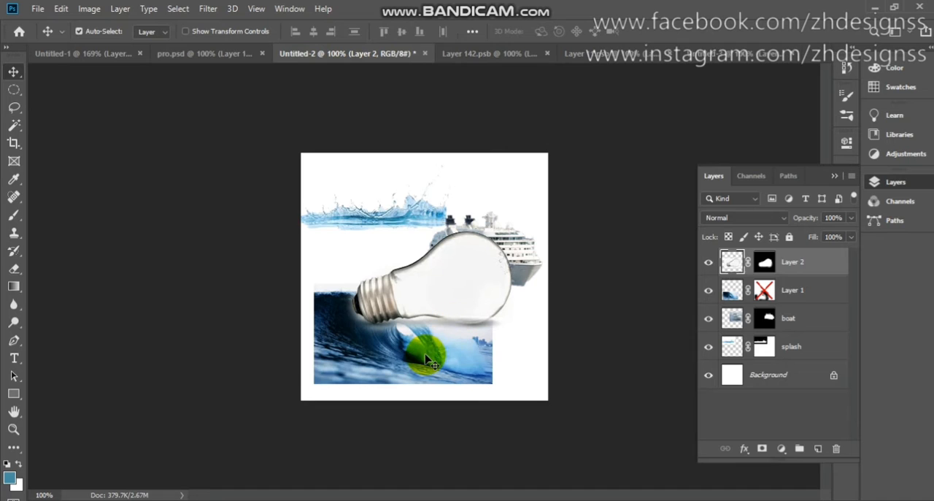
pyautogui.moveTo(431, 359); pyautogui.dragTo(607, 154)
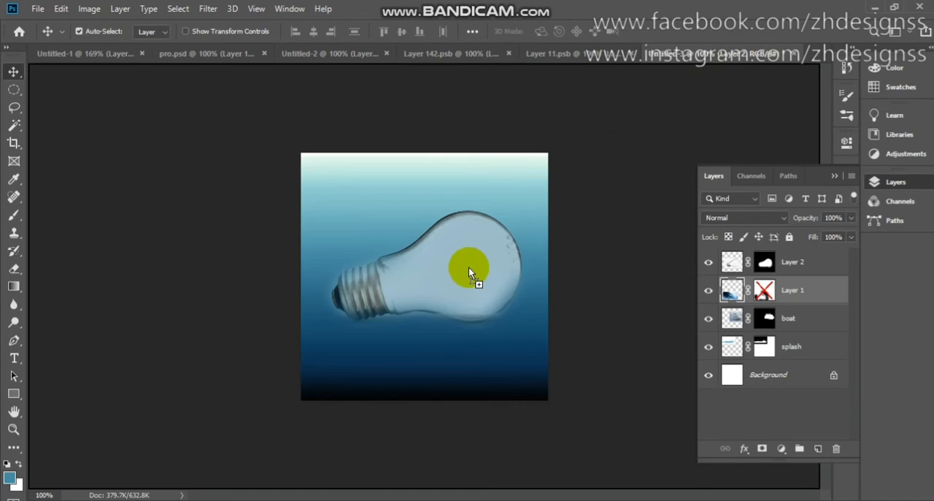
pyautogui.moveTo(469, 268); pyautogui.dragTo(469, 268)
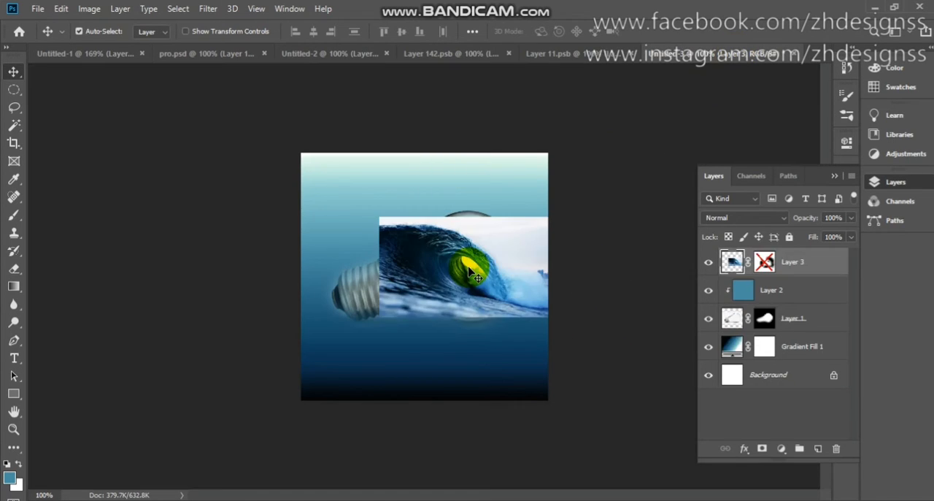
pyautogui.rightClick(765, 261)
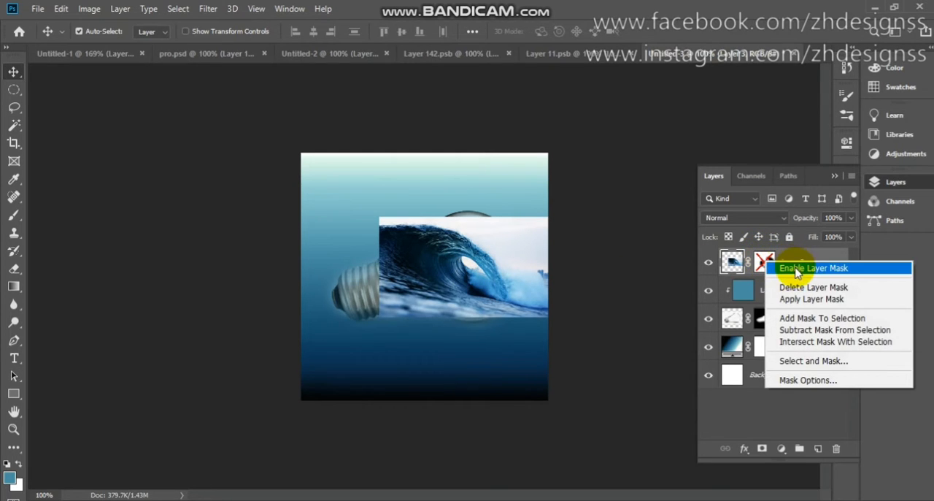
pyautogui.click(796, 270)
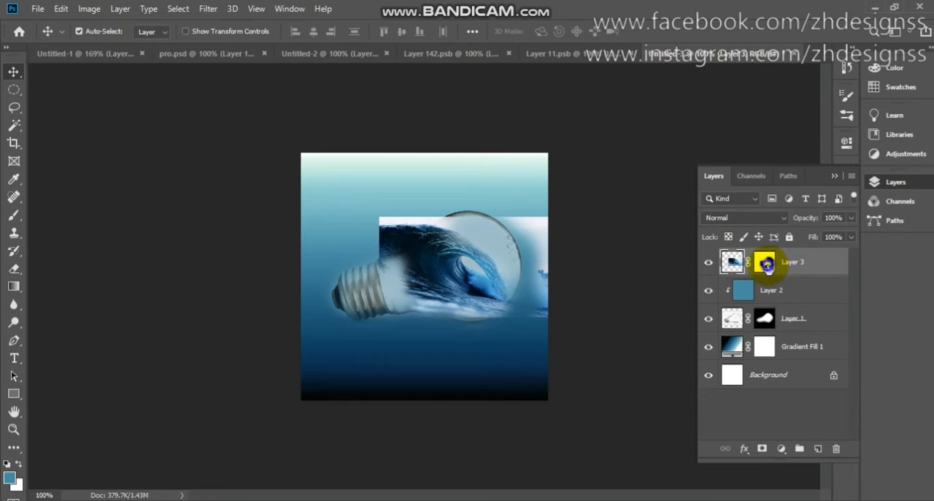
pyautogui.rightClick(766, 264)
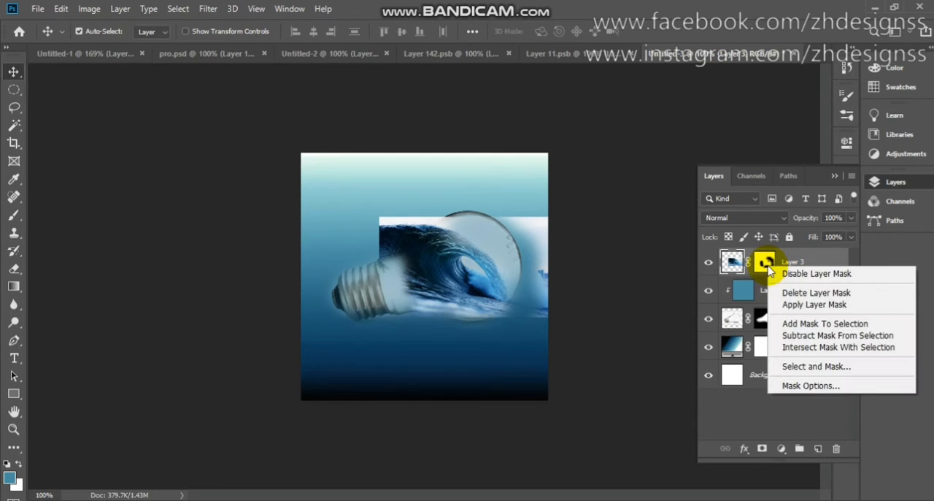
pyautogui.click(808, 274)
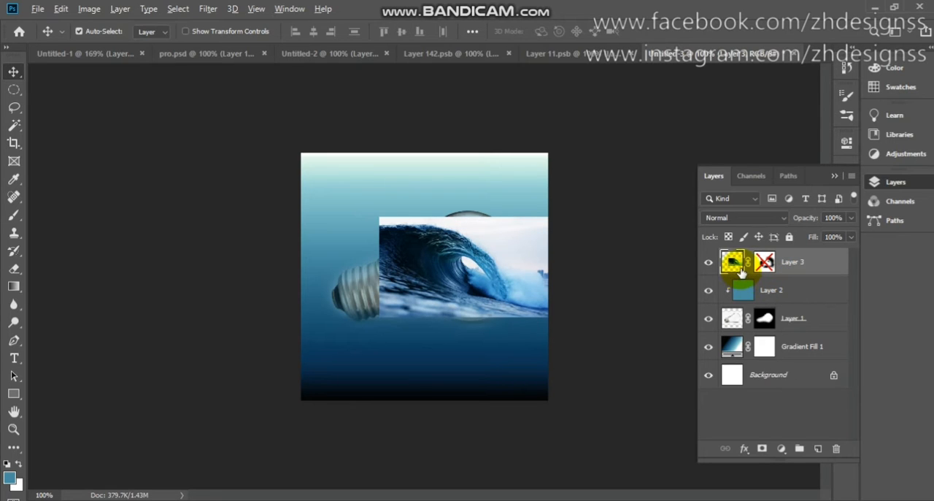
# - Clip the wave layer to the bulb and scale it to about 115% so it covers the glass
pyautogui.keyDown('alt'); pyautogui.click(734, 274); pyautogui.keyUp('alt')
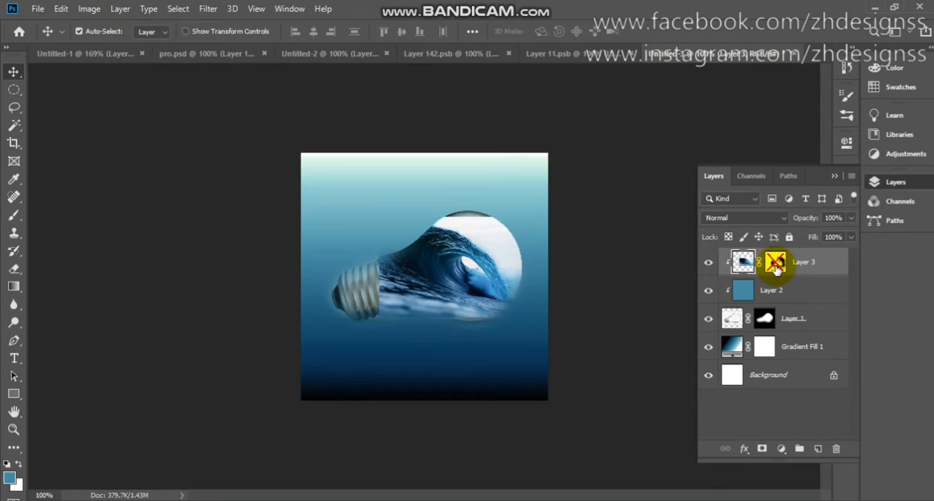
pyautogui.moveTo(500, 271); pyautogui.dragTo(485, 285)
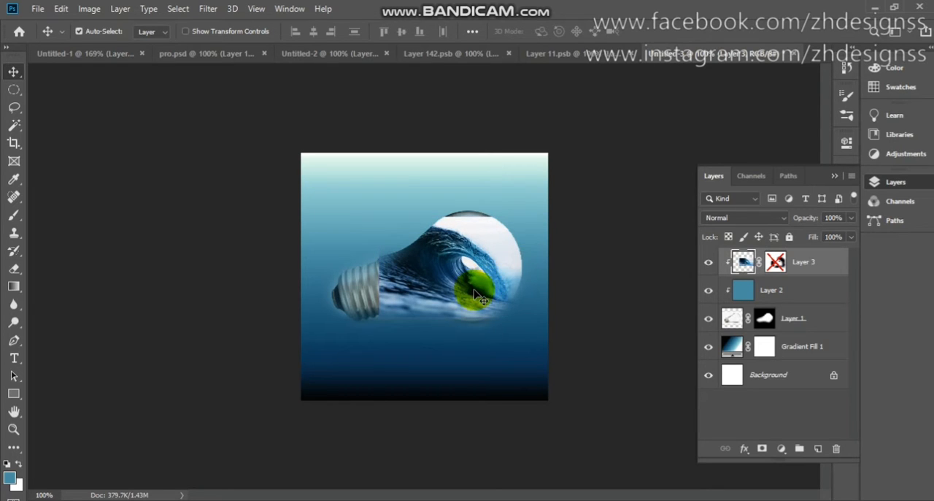
pyautogui.hotkey('ctrl', 't')
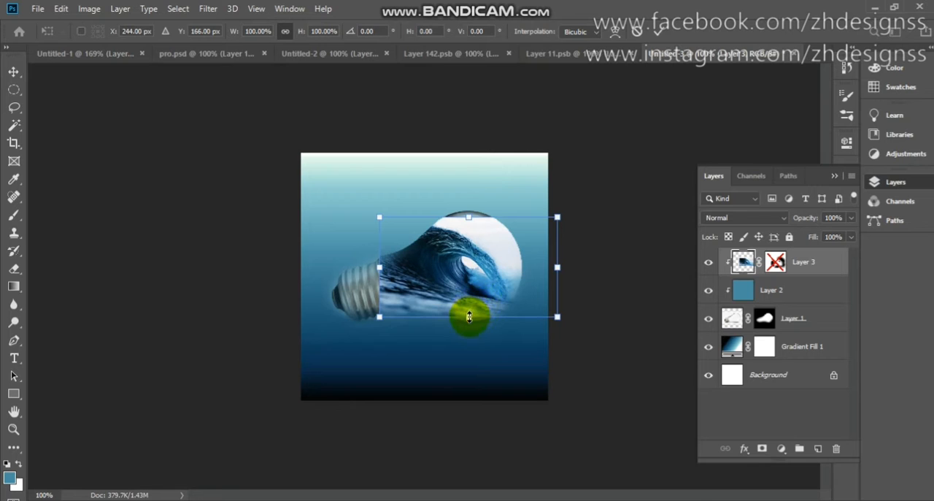
pyautogui.moveTo(470, 321); pyautogui.dragTo(433, 308)
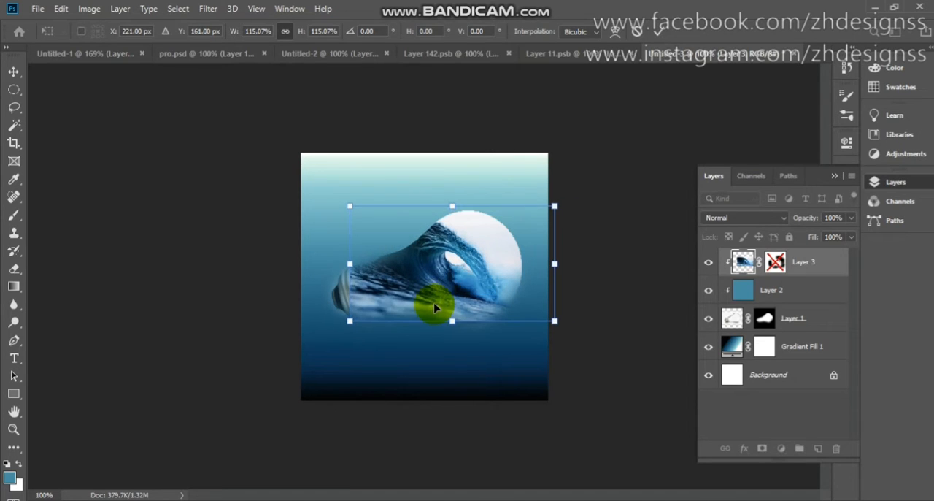
pyautogui.click(656, 32)
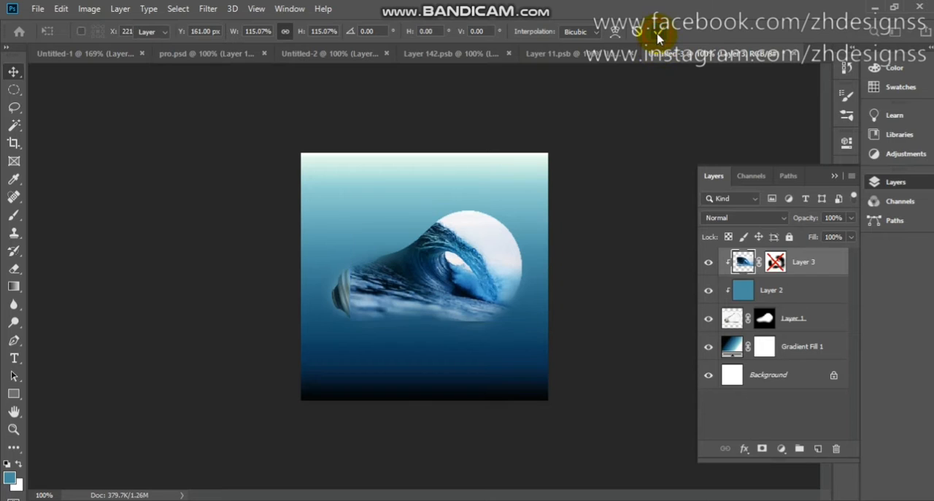
# - Delete the wave layer's disabled mask and add a new blank layer mask
pyautogui.rightClick(778, 264)
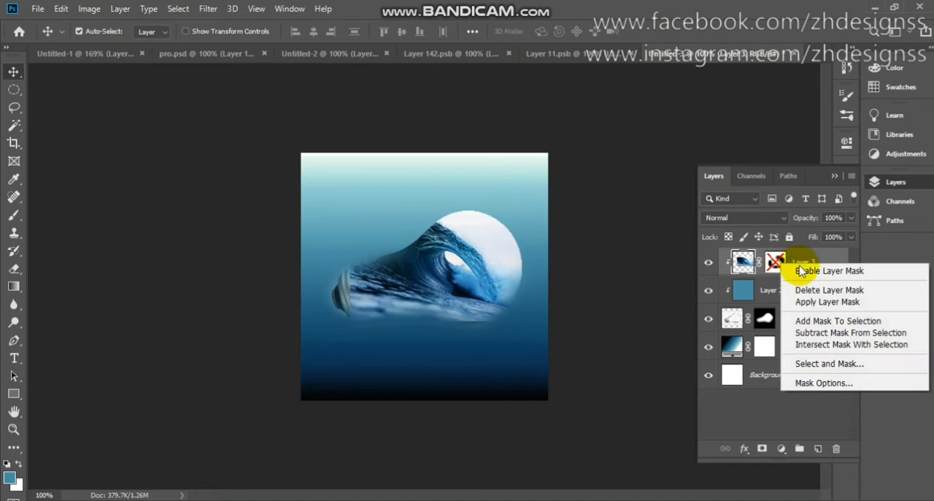
pyautogui.click(816, 292)
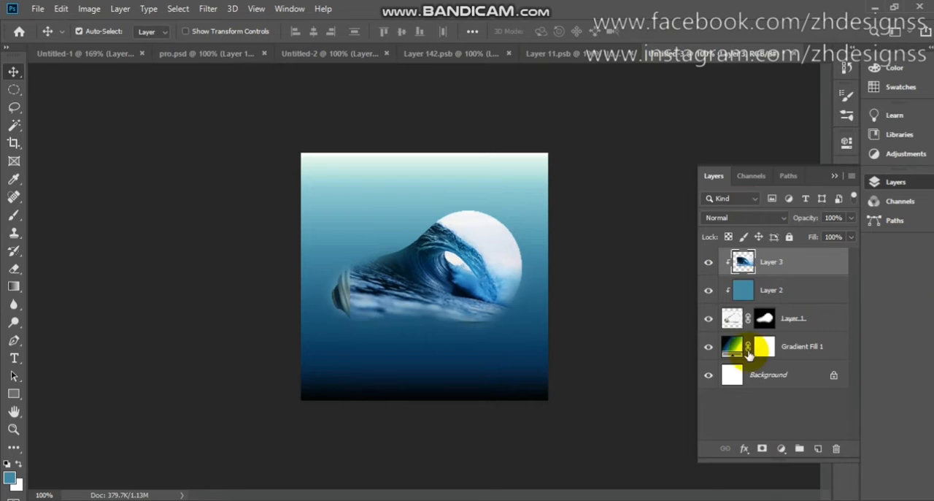
pyautogui.click(762, 448)
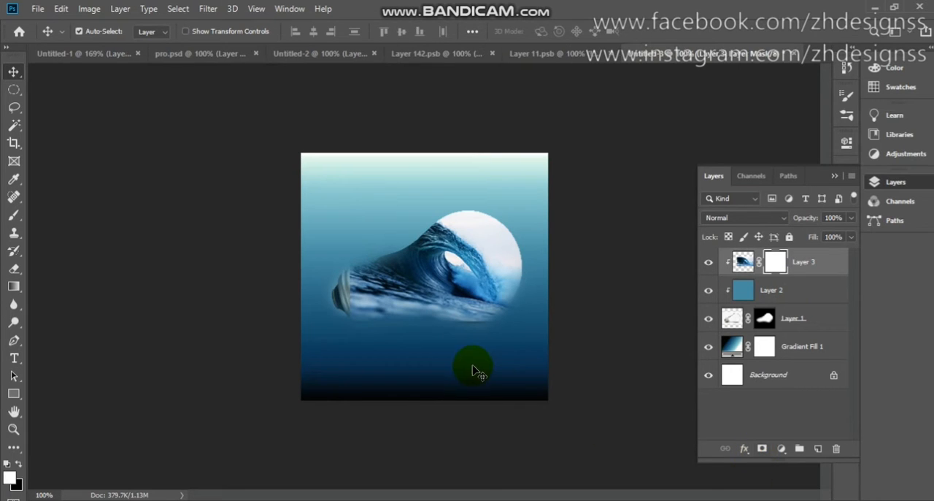
# - Set the wave layer to Overlay and brush black on its mask over the screw base and the glass edges
pyautogui.press('b')
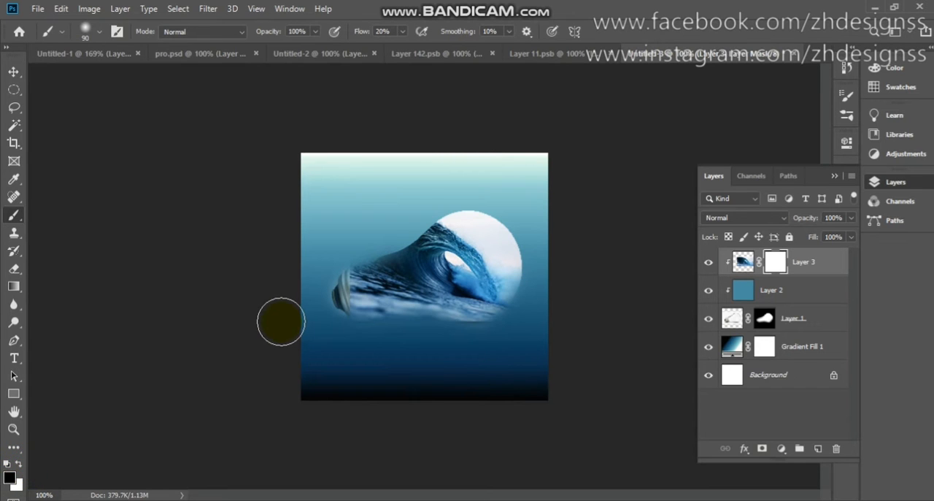
pyautogui.click(770, 219)
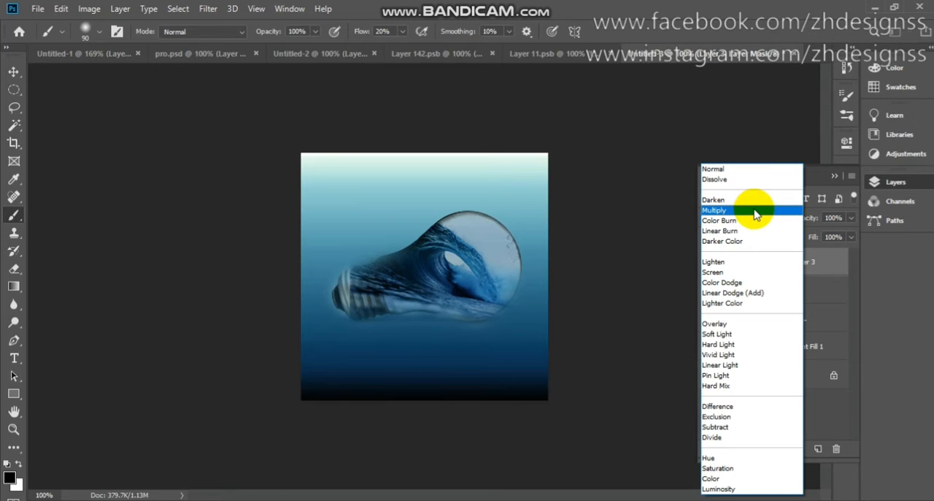
pyautogui.click(742, 324)
pyautogui.moveTo(342, 306)
pyautogui.mouseDown()
pyautogui.moveTo(361, 319)
pyautogui.moveTo(346, 253)
pyautogui.moveTo(366, 316)
pyautogui.moveTo(356, 292)
pyautogui.moveTo(374, 327)
pyautogui.moveTo(407, 346)
pyautogui.moveTo(363, 338)
pyautogui.moveTo(381, 334)
pyautogui.moveTo(331, 305)
pyautogui.moveTo(356, 239)
pyautogui.moveTo(344, 238)
pyautogui.moveTo(459, 208)
pyautogui.mouseUp()
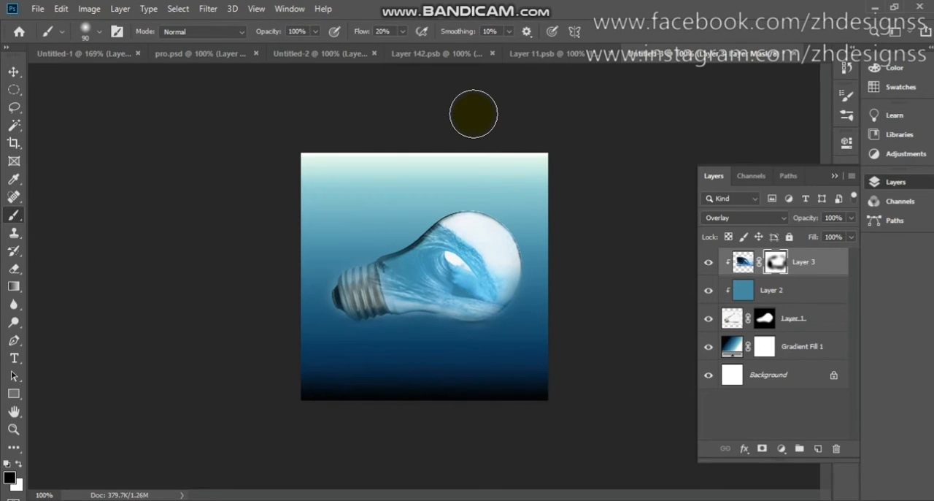
# - Copy the boat layer from Untitled-2 into the gradient document, placing it over the round part of the bulb
pyautogui.click(317, 55)
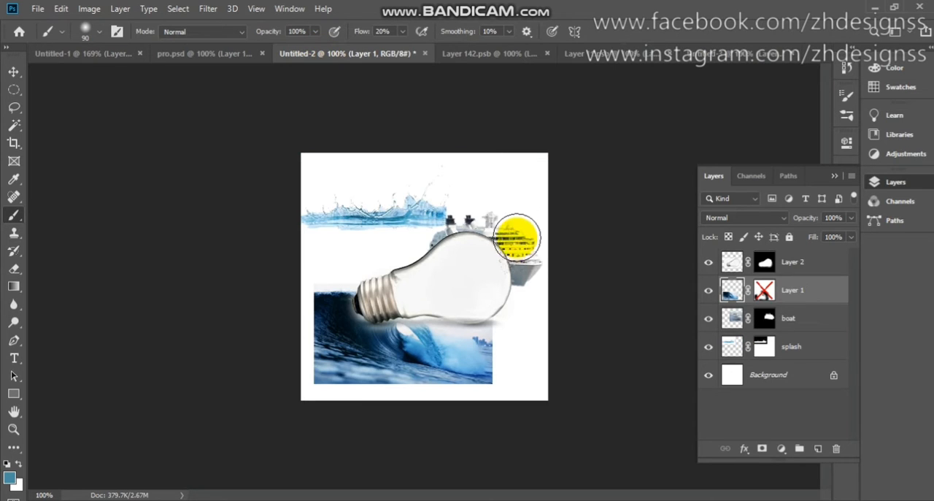
pyautogui.press('v')
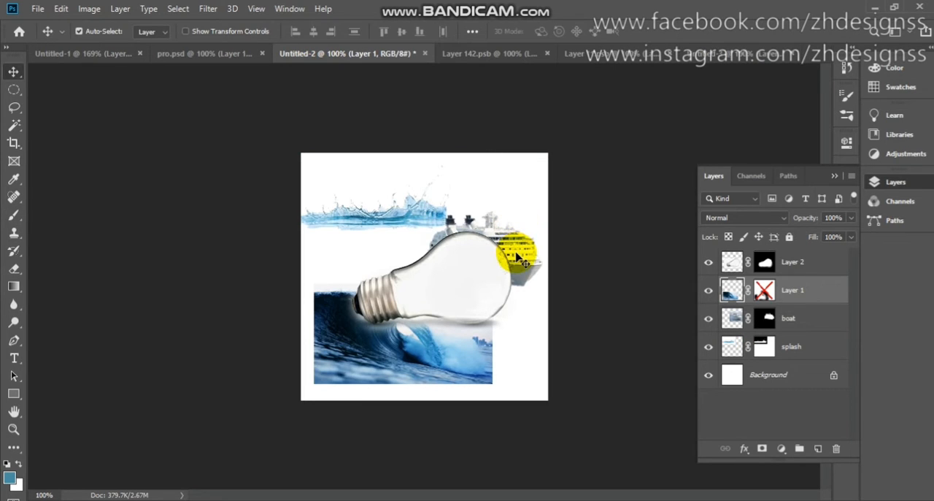
pyautogui.moveTo(516, 257); pyautogui.dragTo(616, 144)
pyautogui.moveTo(468, 252); pyautogui.dragTo(465, 251)
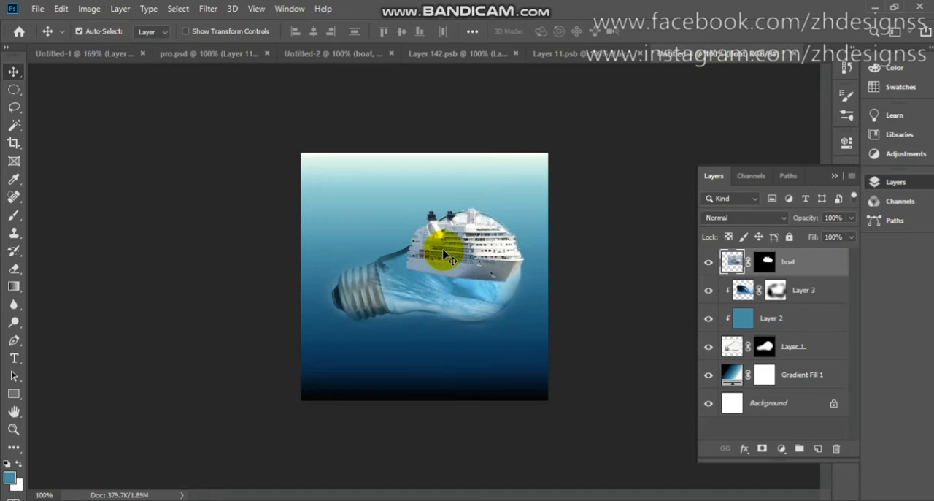
# - Flip the boat layer horizontally
pyautogui.click(62, 8)
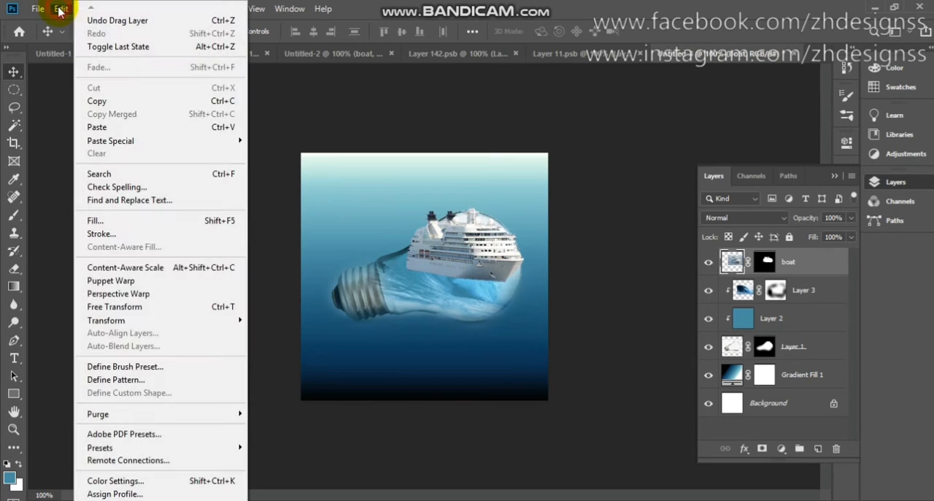
pyautogui.moveTo(144, 325)
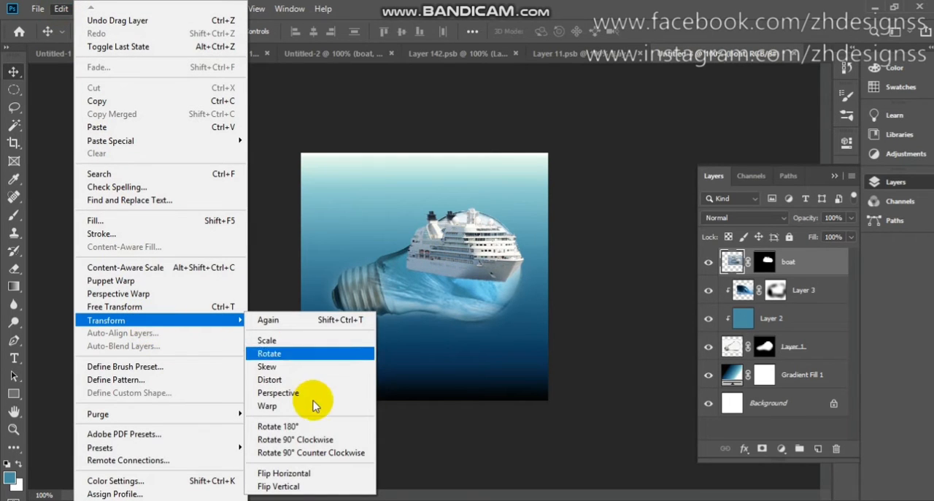
pyautogui.click(312, 474)
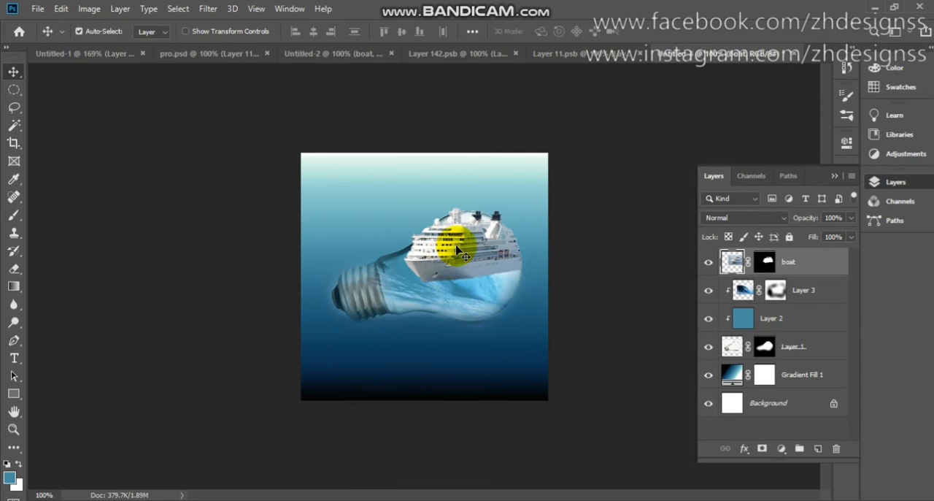
# - Scale the boat layer to about 54%, rotate it about -14°, and position it inside the bulb against the wave
pyautogui.hotkey('ctrl', 't')
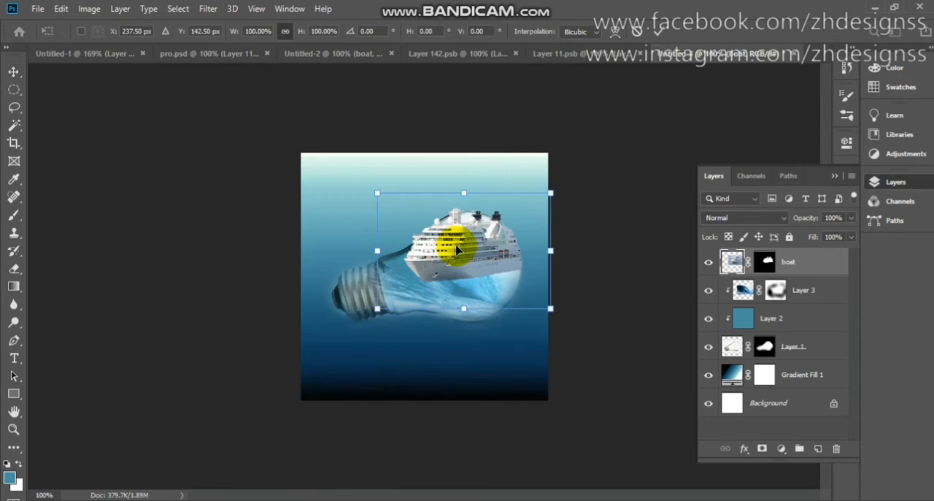
pyautogui.moveTo(551, 192); pyautogui.dragTo(471, 226)
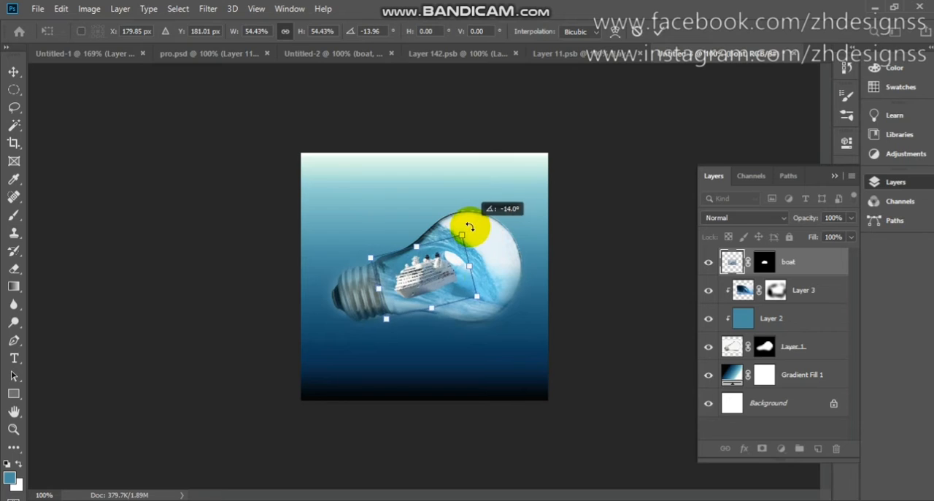
pyautogui.moveTo(431, 297); pyautogui.dragTo(447, 297)
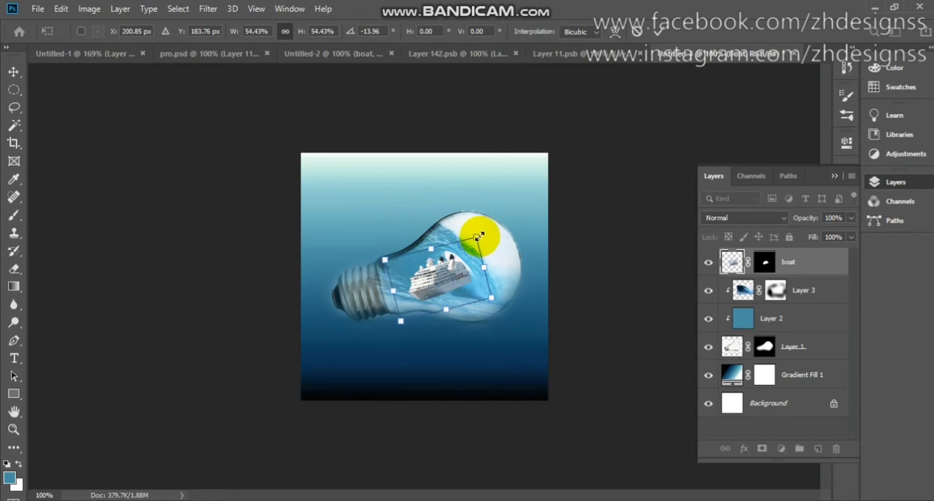
pyautogui.moveTo(485, 228); pyautogui.dragTo(484, 225)
pyautogui.press('Return')
pyautogui.scroll(3, 481, 228)
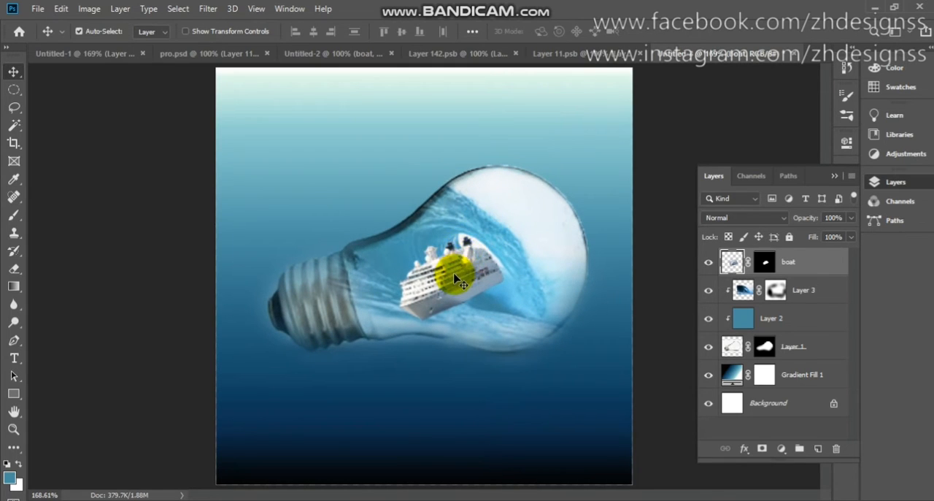
# - Move the boat lower inside the wave, scaling it to about 95% and rotating it another -5.67°
pyautogui.moveTo(448, 276)
pyautogui.mouseDown()
pyautogui.moveTo(460, 277)
pyautogui.moveTo(428, 281)
pyautogui.moveTo(461, 287)
pyautogui.mouseUp()
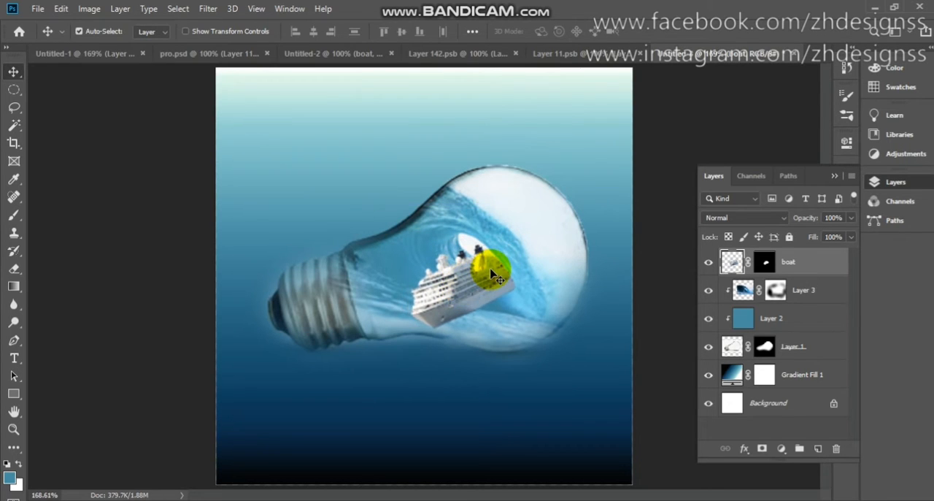
pyautogui.hotkey('ctrl', 't')
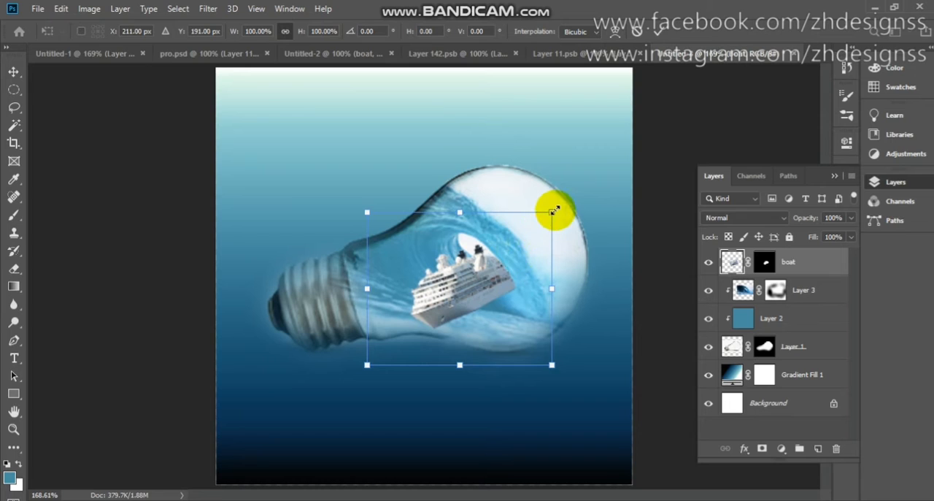
pyautogui.moveTo(554, 209)
pyautogui.mouseDown()
pyautogui.moveTo(542, 219)
pyautogui.moveTo(548, 200)
pyautogui.mouseUp()
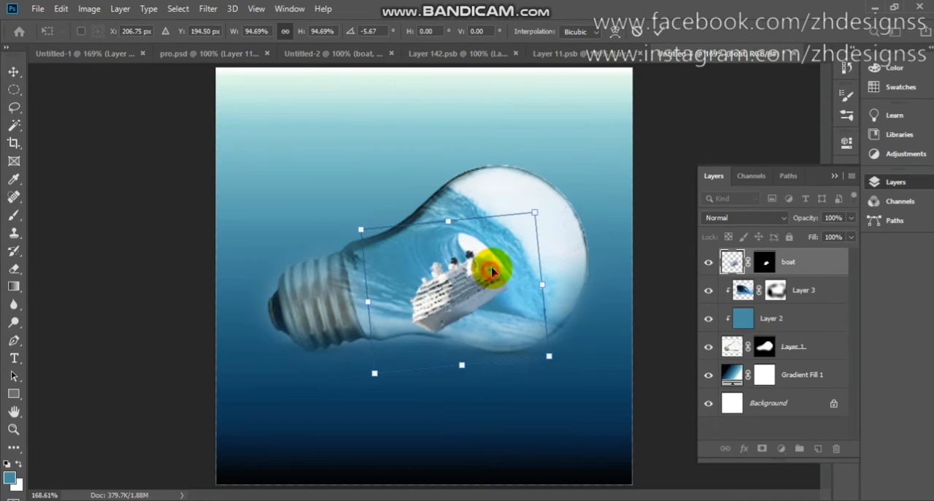
pyautogui.moveTo(491, 271); pyautogui.dragTo(493, 267)
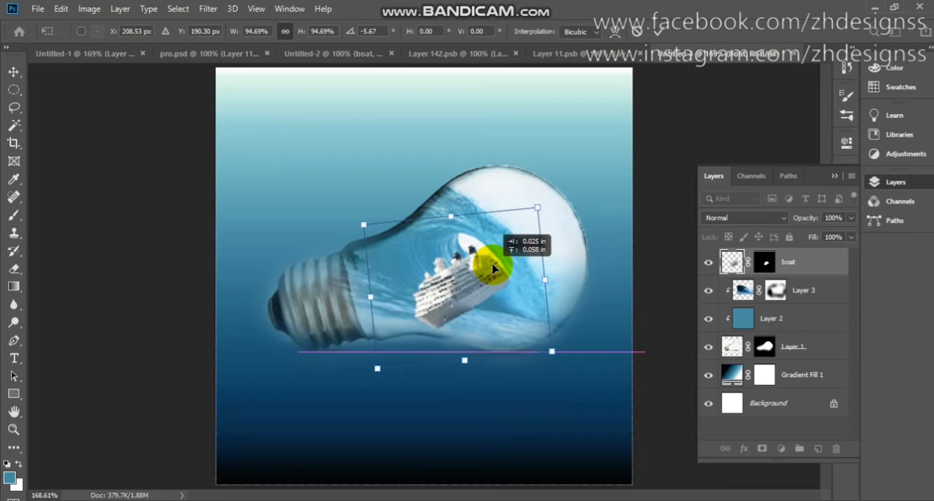
pyautogui.click(659, 32)
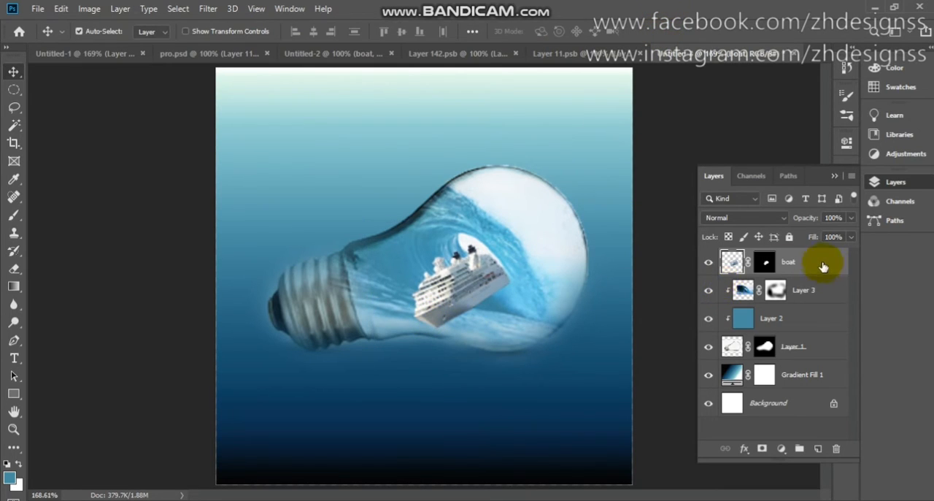
# - Set the boat layer's blend mode to Overlay and duplicate it as boat copy in Normal mode
pyautogui.click(768, 217)
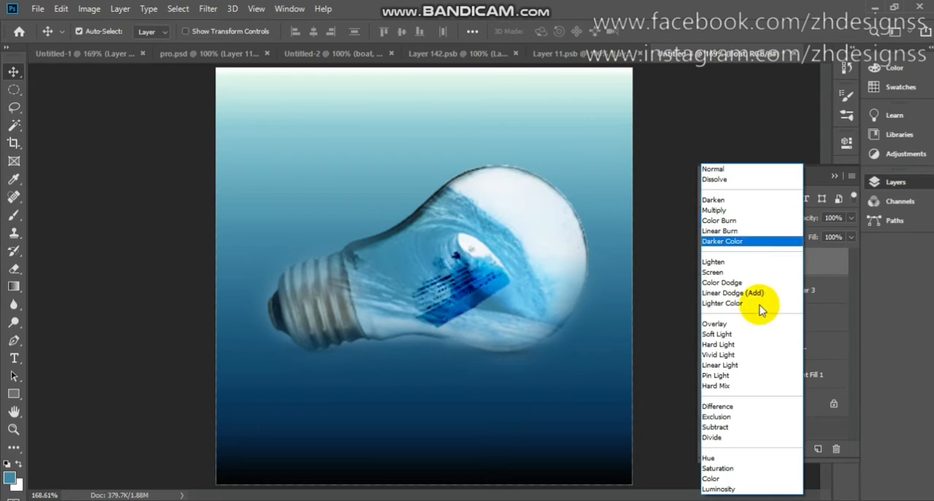
pyautogui.click(752, 324)
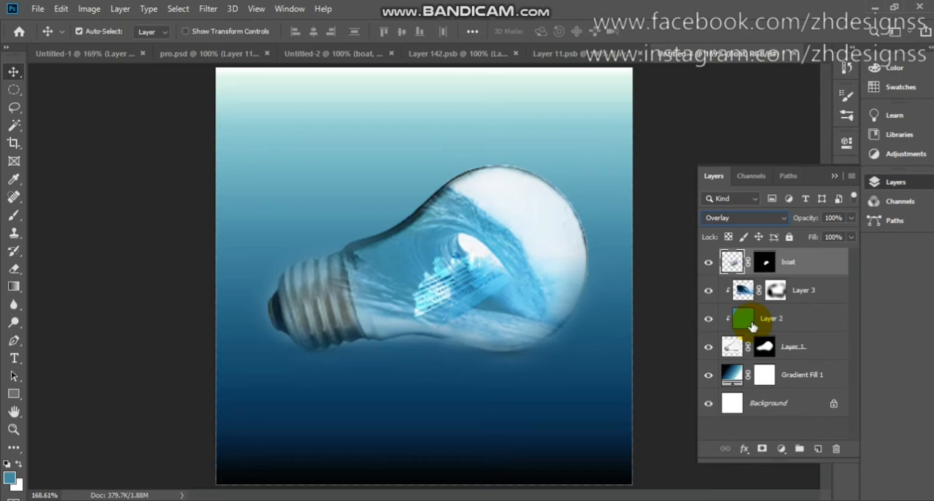
pyautogui.rightClick(791, 268)
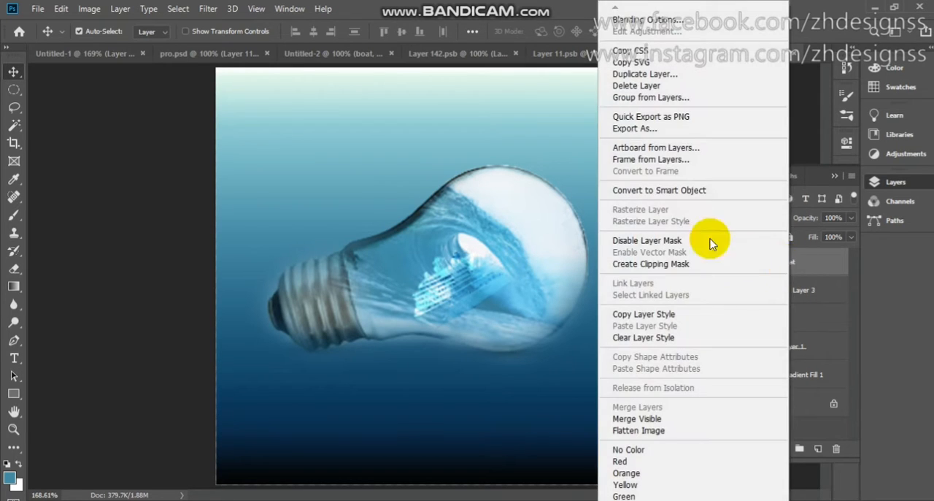
pyautogui.click(669, 78)
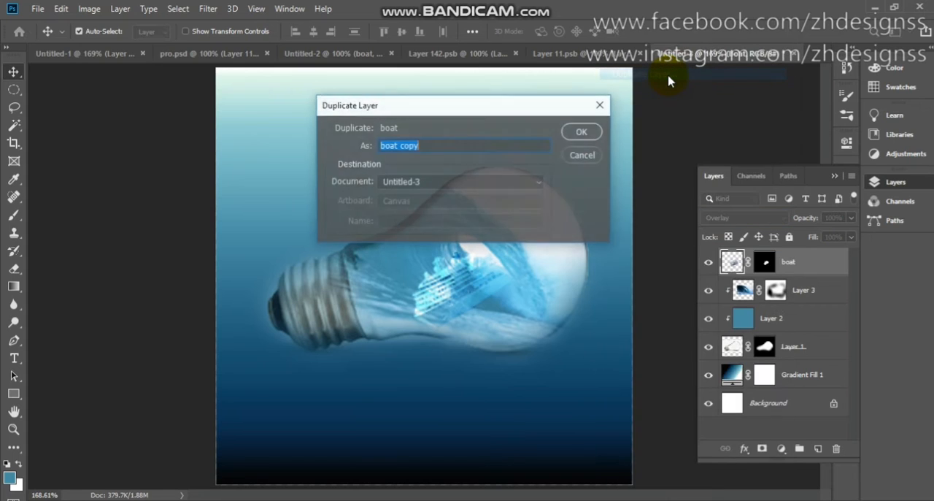
pyautogui.click(583, 132)
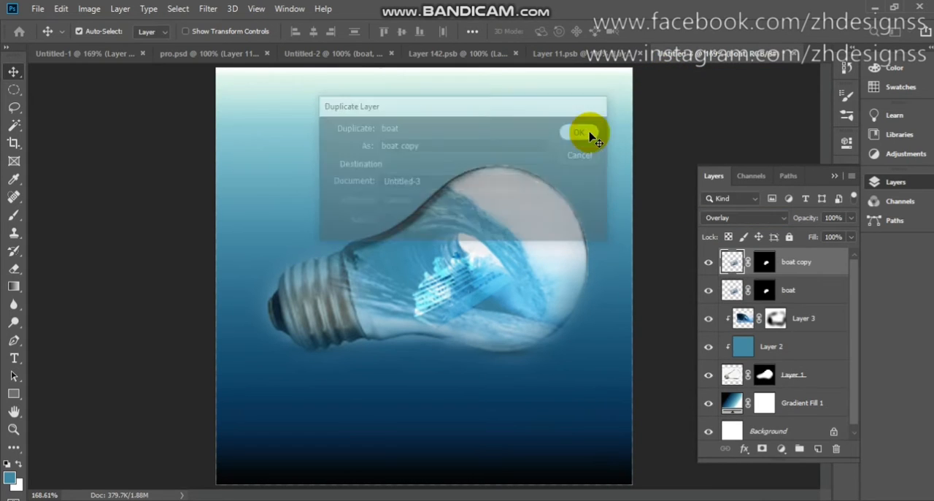
pyautogui.click(741, 217)
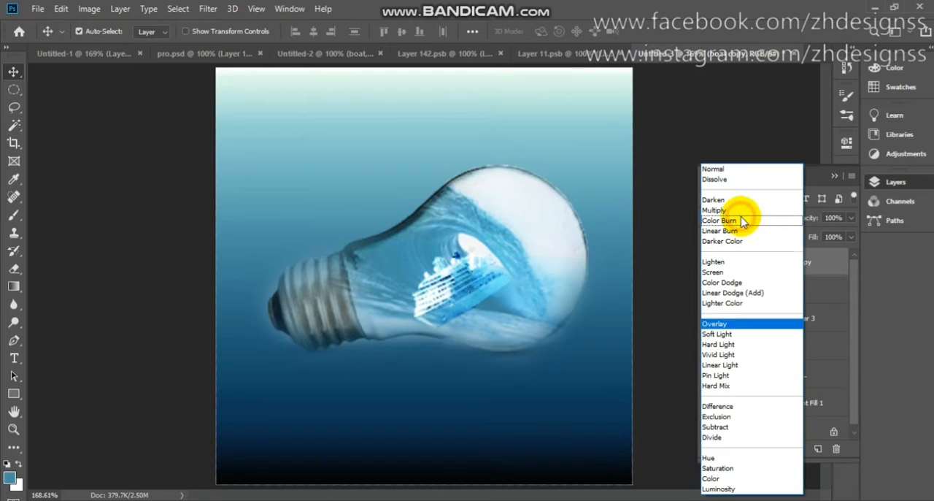
pyautogui.click(741, 169)
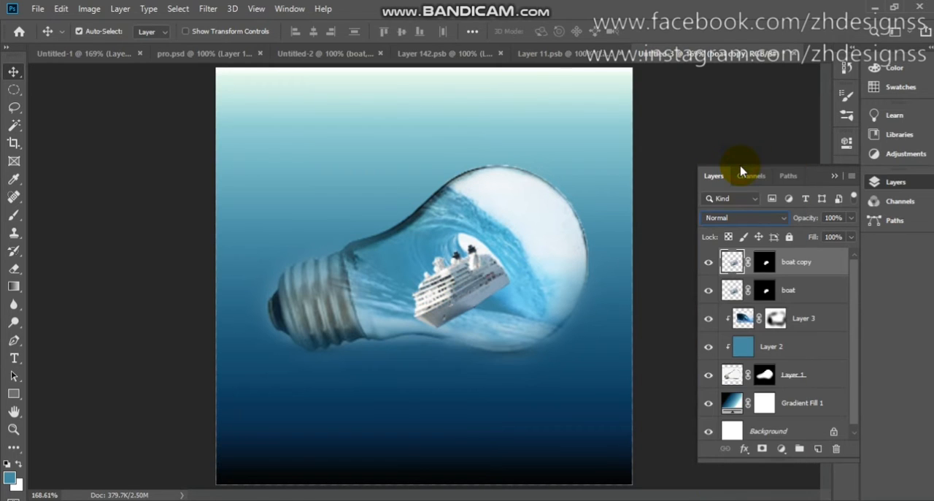
# - Try 50% opacity on the boat copy layer and return it to 100%
pyautogui.click(843, 218)
pyautogui.write('50')
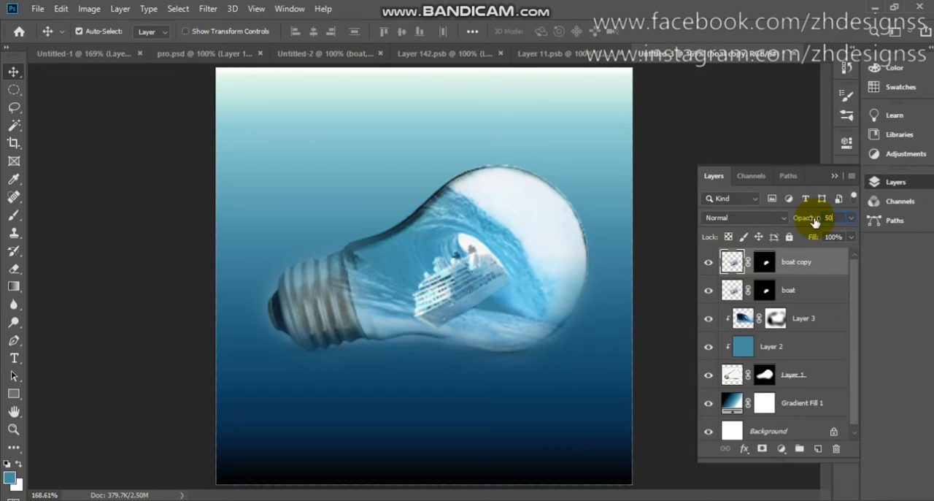
pyautogui.press('BackSpace')
pyautogui.press('BackSpace')
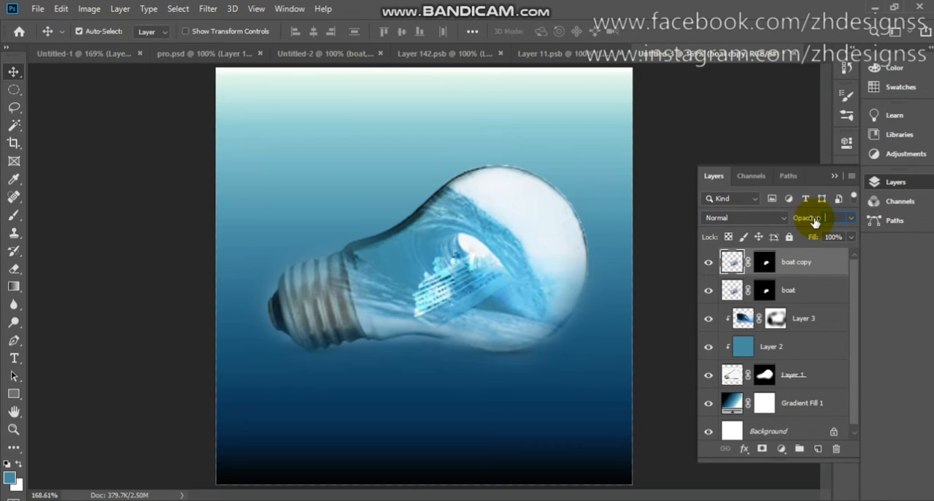
pyautogui.write('100')
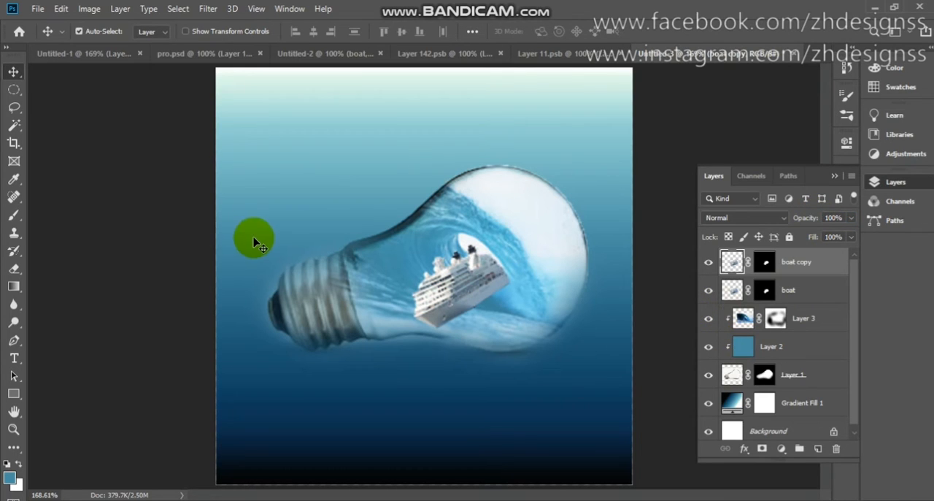
# - Paint black with a size 45 brush on the boat copy's mask over the bow and lower hull
pyautogui.click(14, 215)
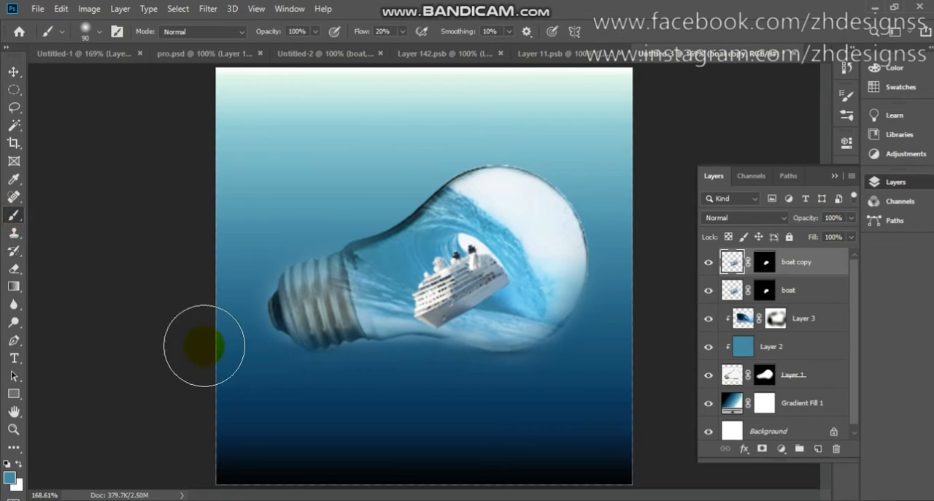
pyautogui.press('d')
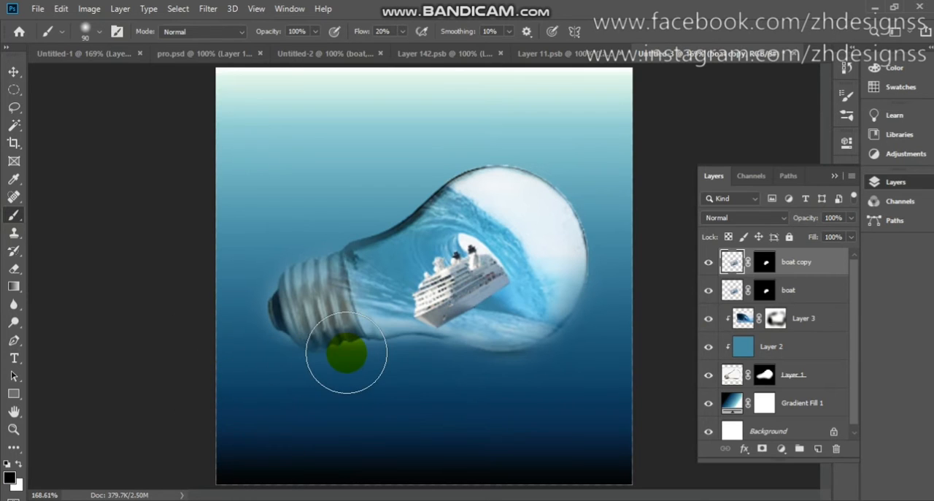
pyautogui.press('[')
pyautogui.press('[')
pyautogui.press('[')
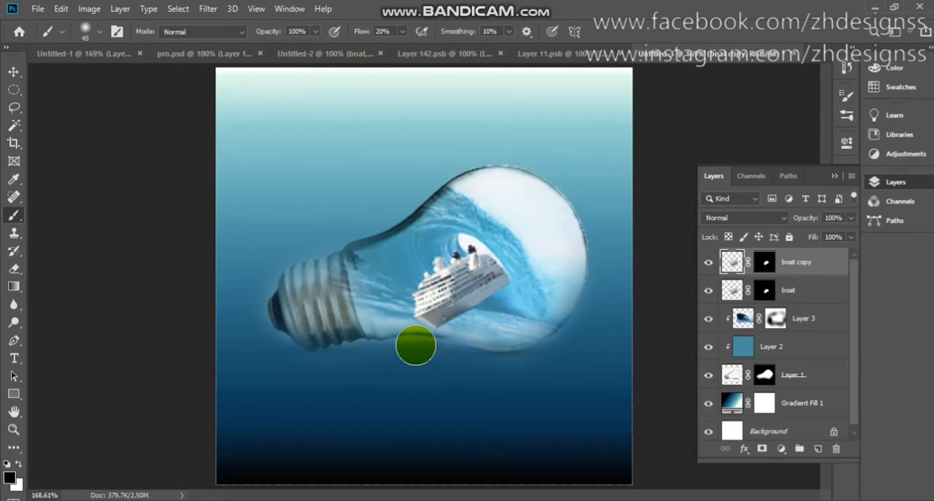
pyautogui.moveTo(442, 338)
pyautogui.mouseDown()
pyautogui.moveTo(417, 305)
pyautogui.moveTo(433, 312)
pyautogui.mouseUp()
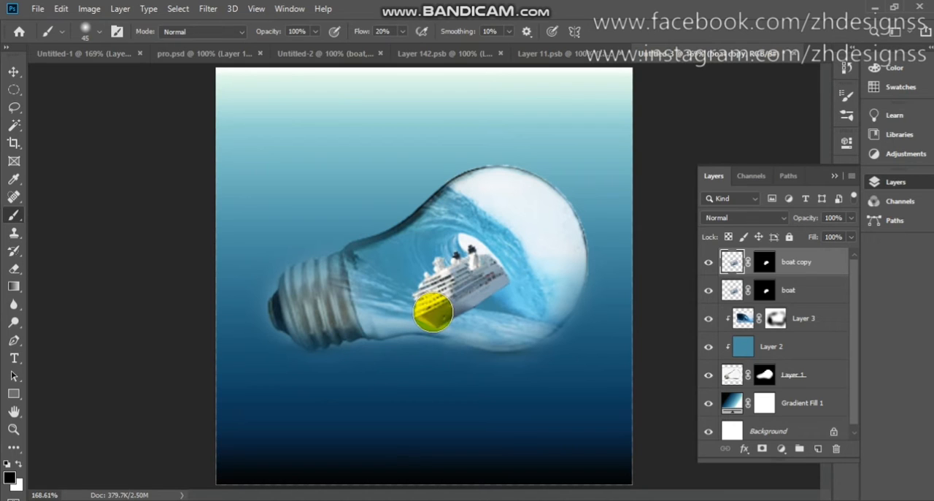
pyautogui.hotkey('ctrl', 'z')
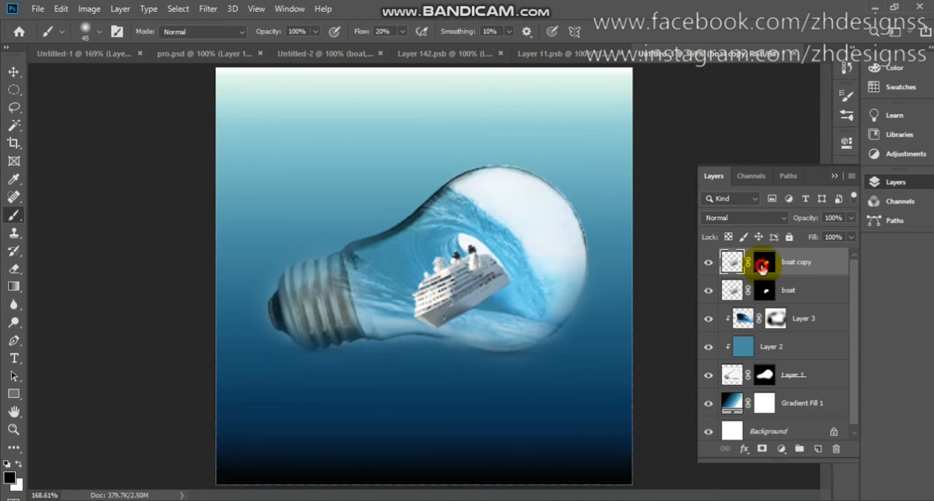
pyautogui.click(762, 264)
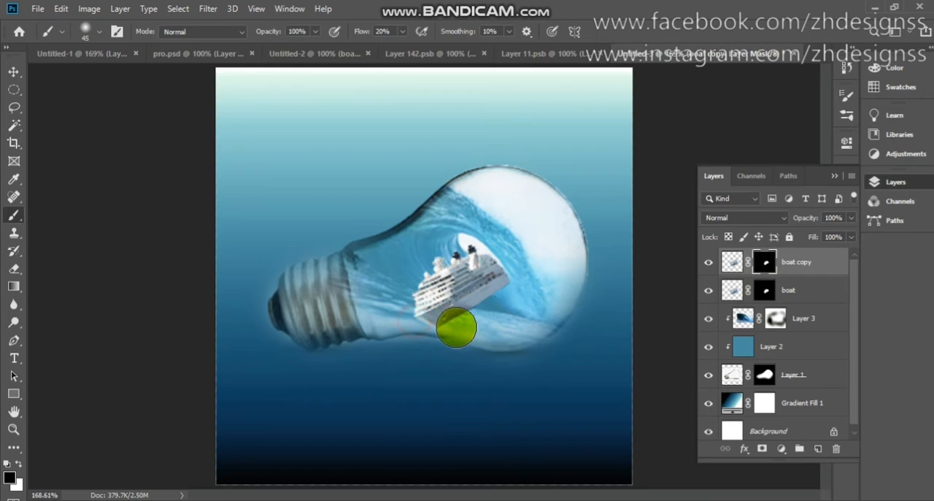
pyautogui.moveTo(456, 329)
pyautogui.mouseDown()
pyautogui.moveTo(412, 305)
pyautogui.moveTo(473, 311)
pyautogui.moveTo(389, 300)
pyautogui.moveTo(442, 317)
pyautogui.moveTo(401, 317)
pyautogui.moveTo(430, 327)
pyautogui.moveTo(423, 302)
pyautogui.moveTo(457, 313)
pyautogui.moveTo(410, 302)
pyautogui.moveTo(463, 310)
pyautogui.moveTo(386, 307)
pyautogui.moveTo(503, 330)
pyautogui.moveTo(399, 323)
pyautogui.moveTo(473, 339)
pyautogui.mouseUp()
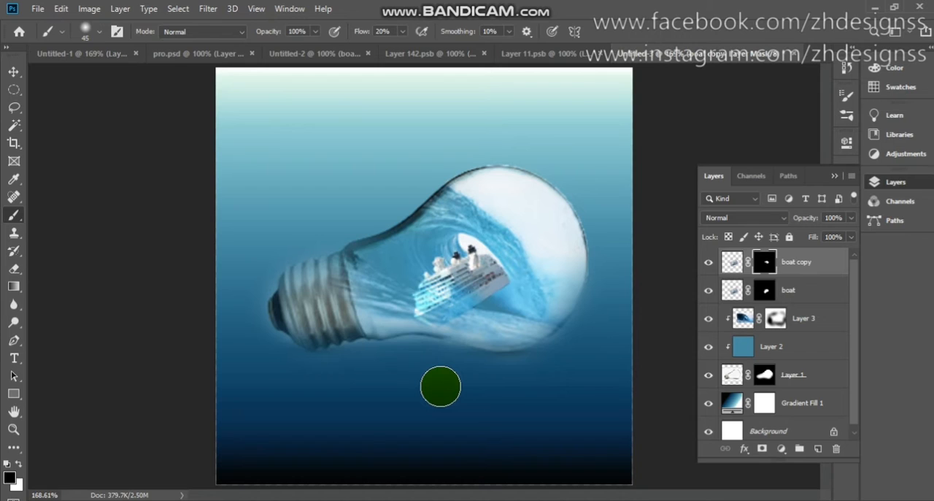
# - Shift the boat and boat copy layers slightly toward the bulb's screw base
pyautogui.press('v')
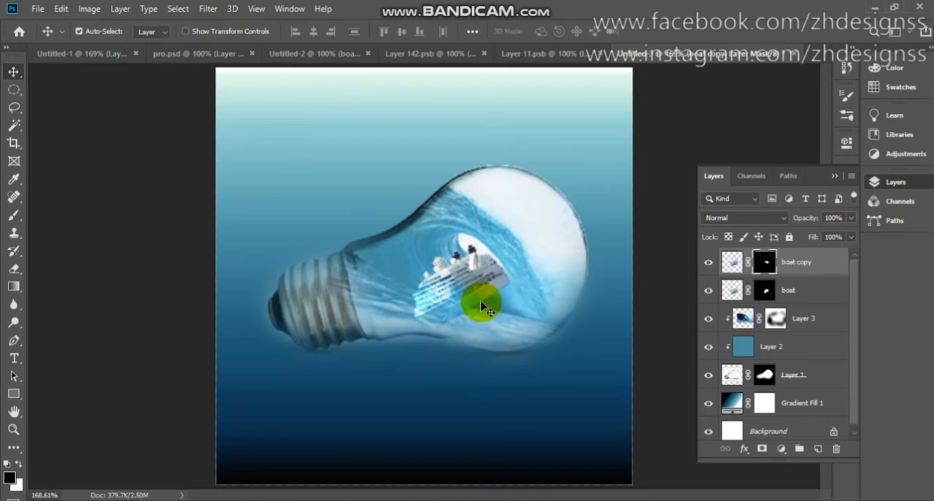
pyautogui.click(792, 298)
pyautogui.moveTo(447, 305); pyautogui.dragTo(441, 312)
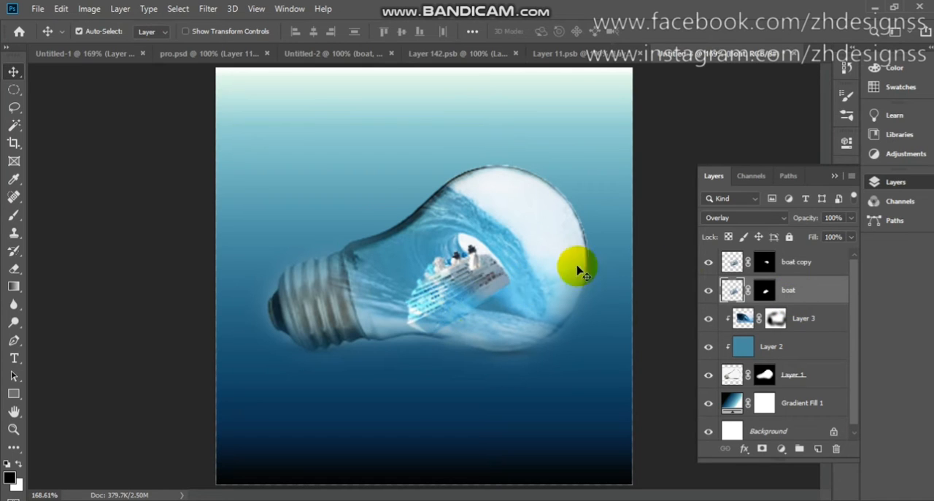
pyautogui.click(793, 266)
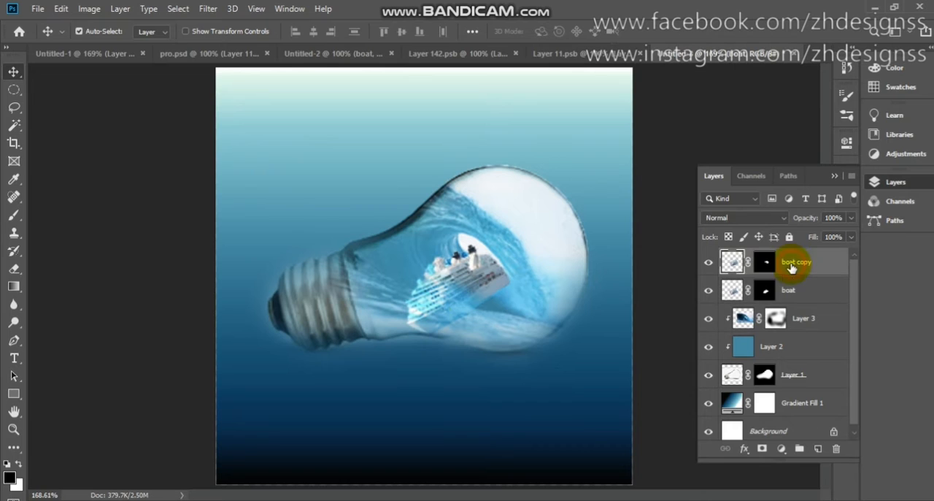
pyautogui.moveTo(490, 291); pyautogui.dragTo(480, 292)
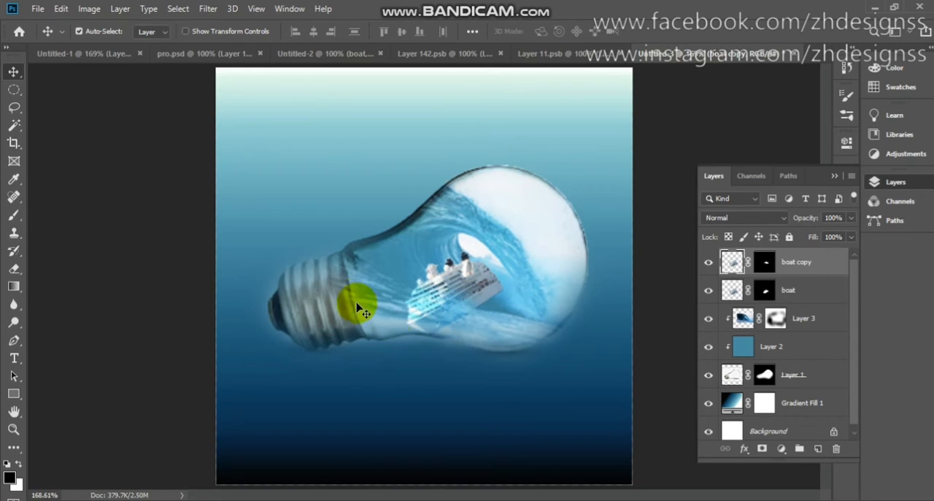
# - Copy the splash layer from Untitled-2 into the bulb composite, placing it across the bulb's lower part below the ship
pyautogui.click(339, 61)
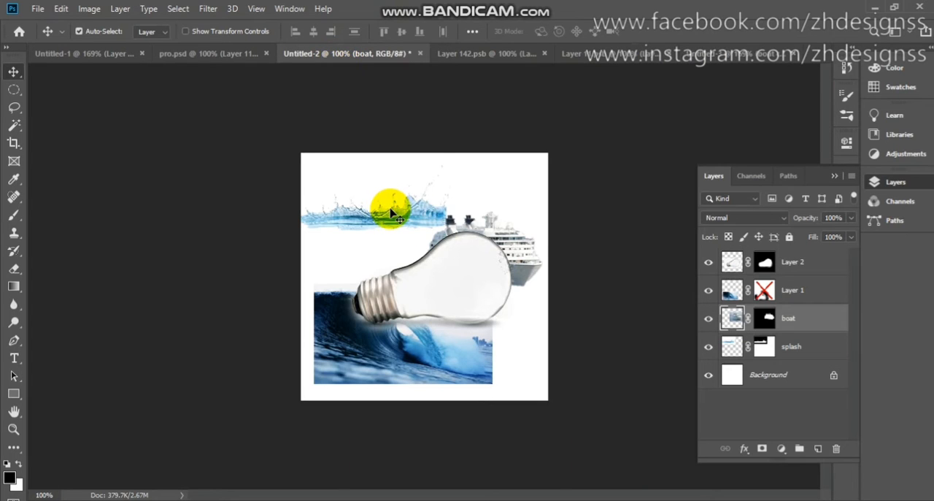
pyautogui.moveTo(392, 212); pyautogui.dragTo(508, 305)
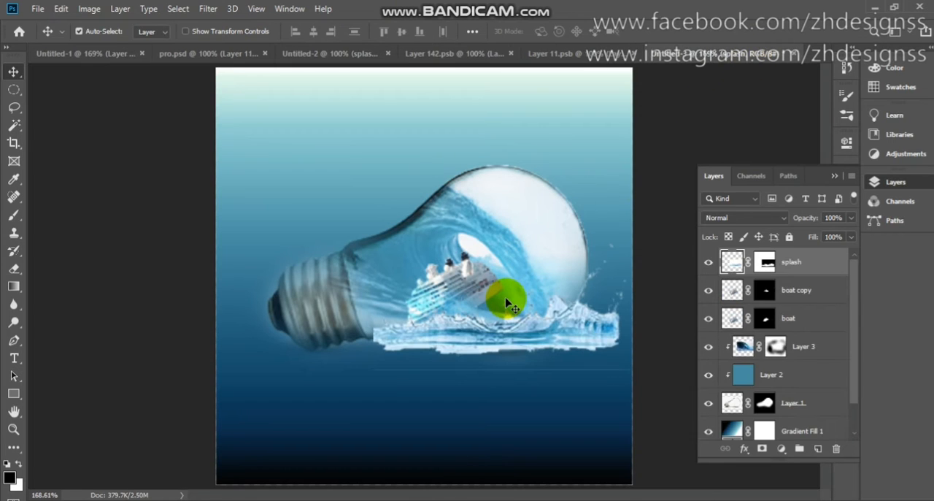
pyautogui.moveTo(450, 338); pyautogui.dragTo(384, 335)
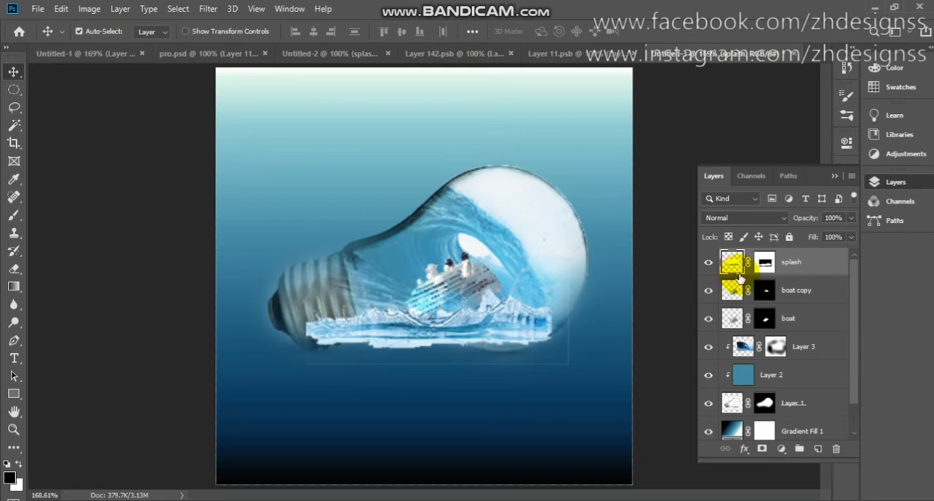
# - Scale the splash layer to 65.60%, rotate it about 15° clockwise and place it inside the bulb across the ship's lower hull
pyautogui.click(765, 265)
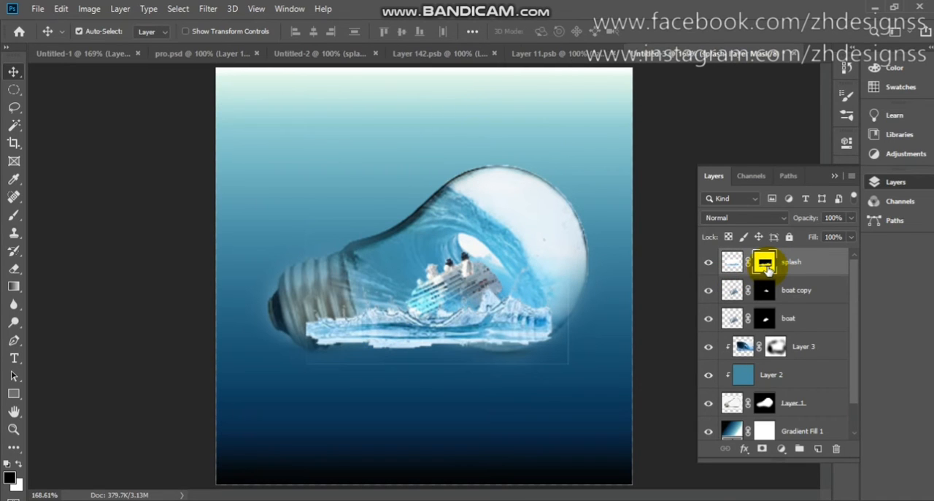
pyautogui.rightClick(766, 267)
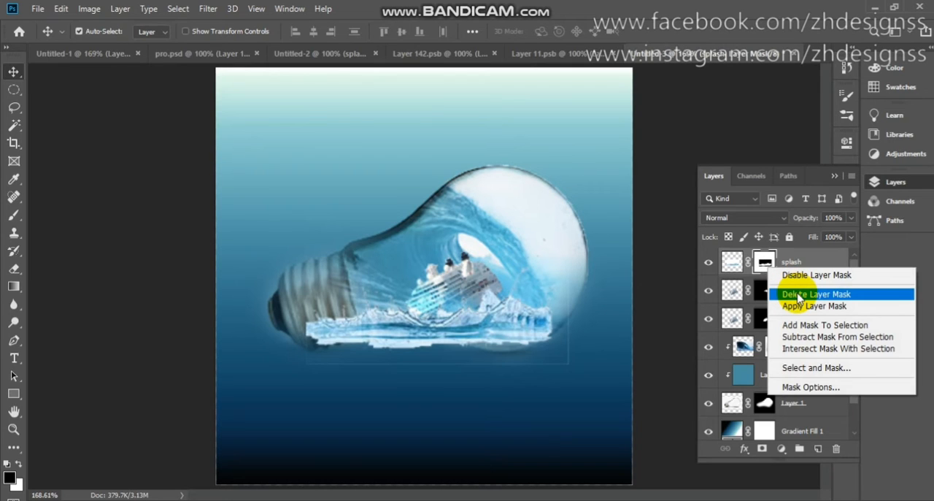
pyautogui.click(439, 327)
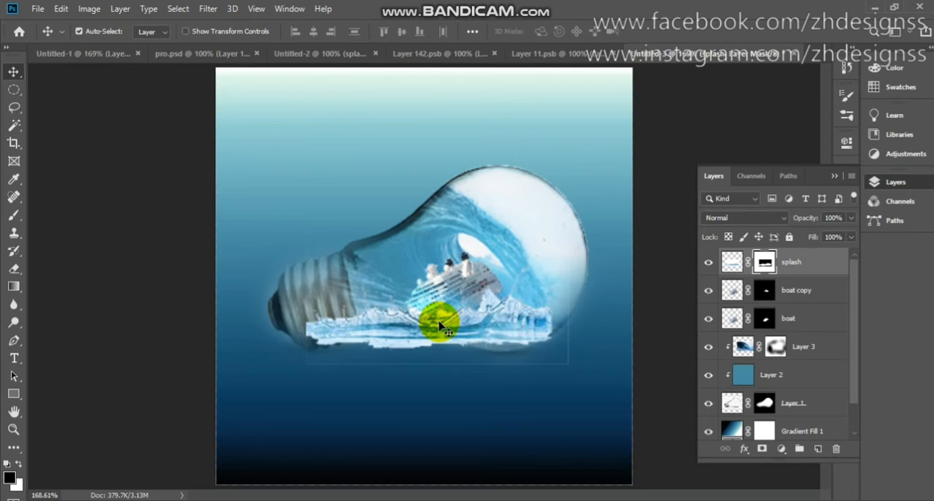
pyautogui.hotkey('ctrl', 't')
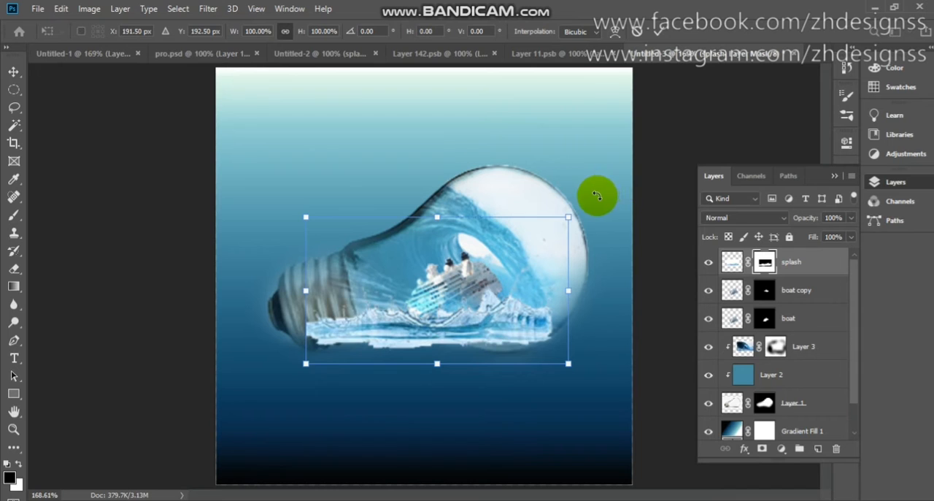
pyautogui.moveTo(598, 194); pyautogui.dragTo(502, 263)
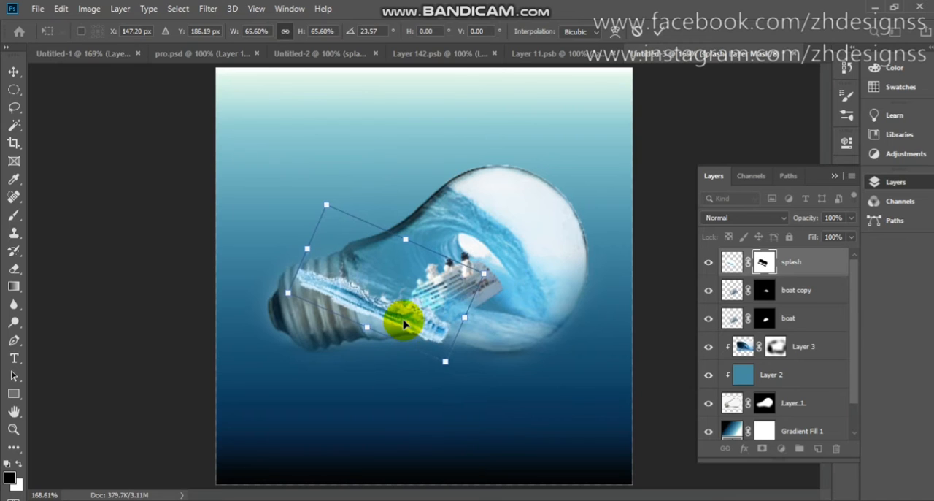
pyautogui.moveTo(403, 319); pyautogui.dragTo(448, 319)
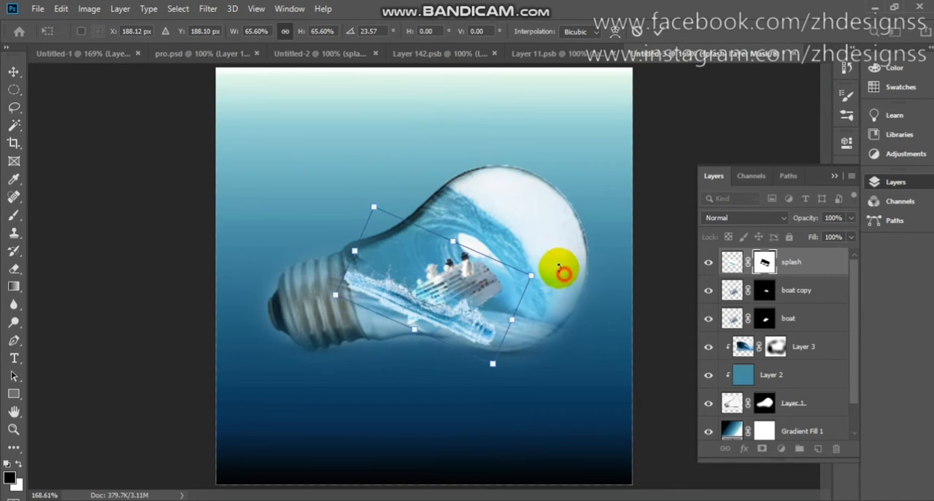
pyautogui.moveTo(559, 271); pyautogui.dragTo(547, 255)
pyautogui.moveTo(484, 325); pyautogui.dragTo(474, 342)
# - Warp the splash layer by reshaping its ends so it fits inside the bulb between the neck and the wave
pyautogui.rightClick(473, 315)
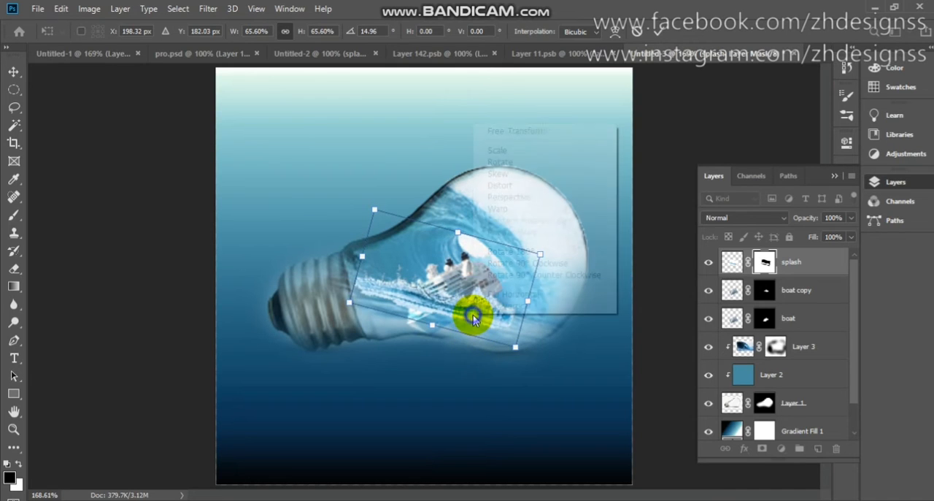
pyautogui.click(499, 209)
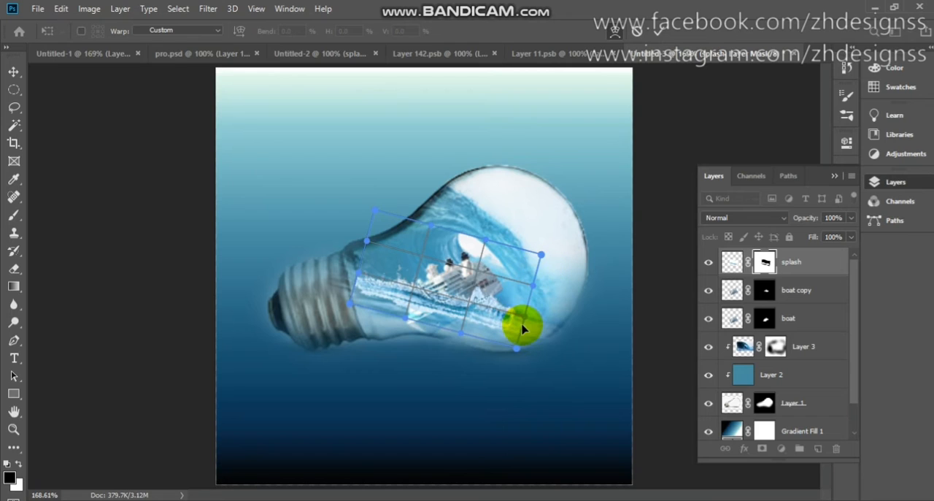
pyautogui.moveTo(520, 313); pyautogui.dragTo(515, 311)
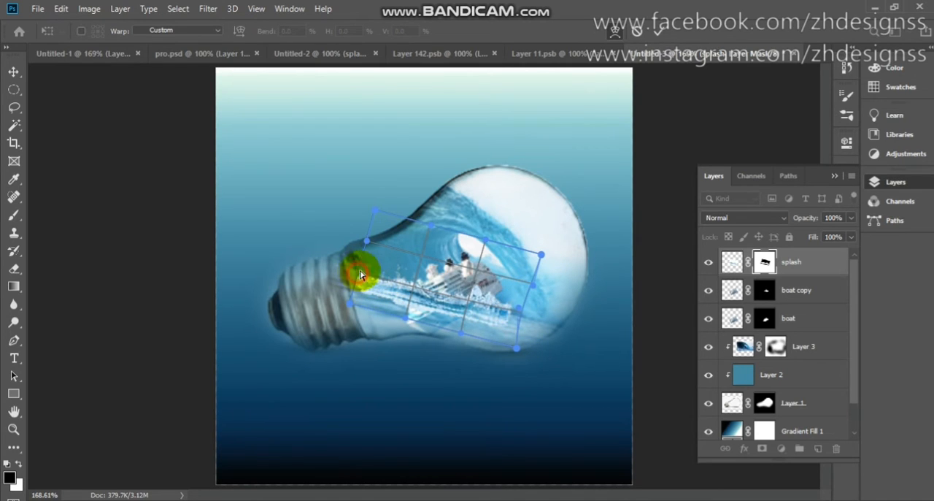
pyautogui.moveTo(361, 275); pyautogui.dragTo(371, 262)
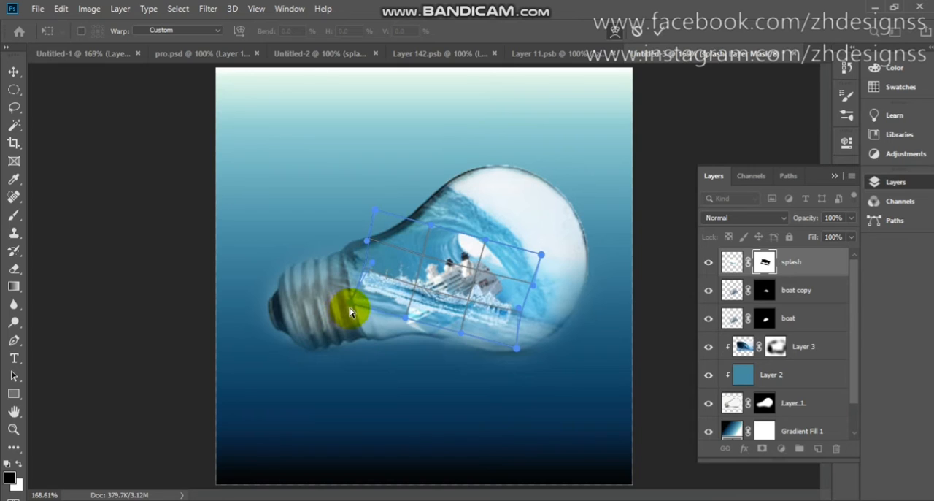
pyautogui.moveTo(351, 305); pyautogui.dragTo(357, 300)
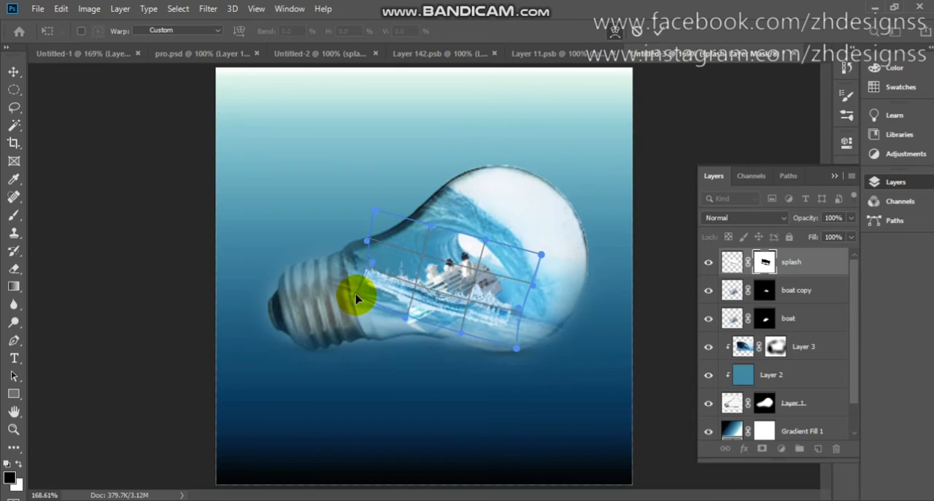
pyautogui.click(663, 30)
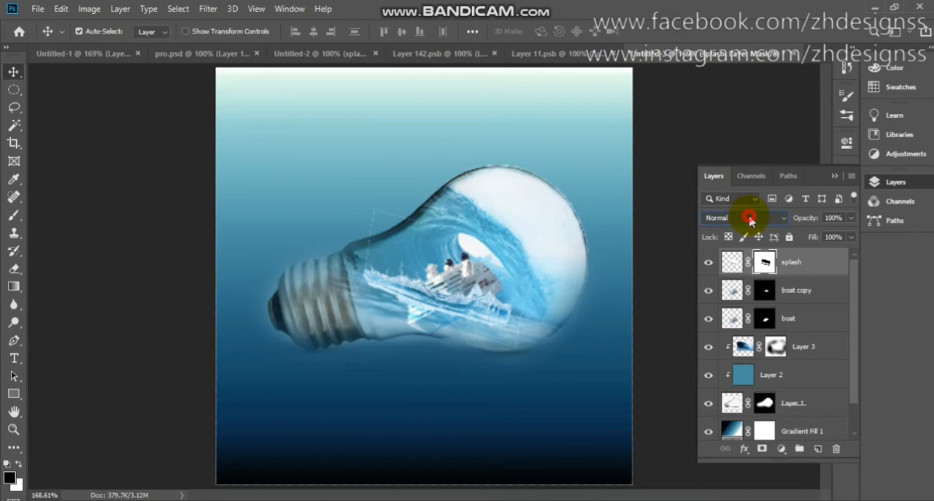
# - Set the splash layer's blend mode to Dissolve and paint black with a size 45 brush on its mask over the splash's lower body
pyautogui.click(749, 218)
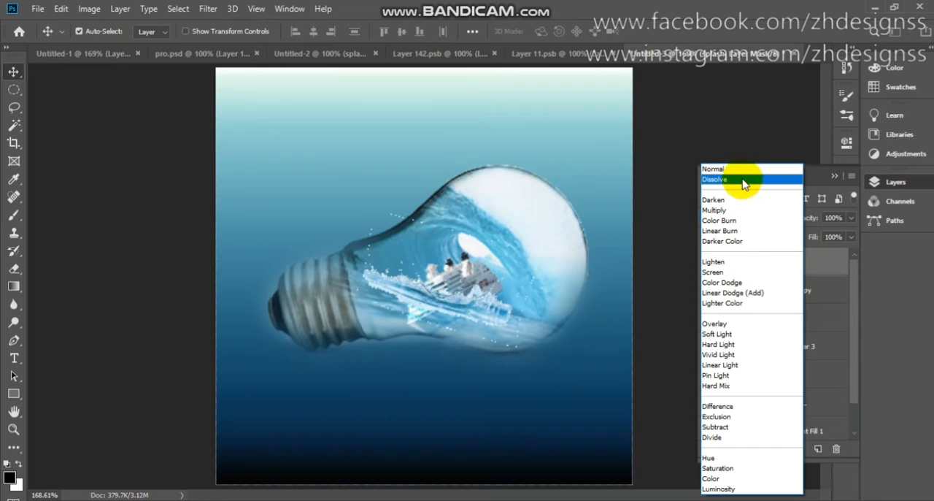
pyautogui.click(744, 181)
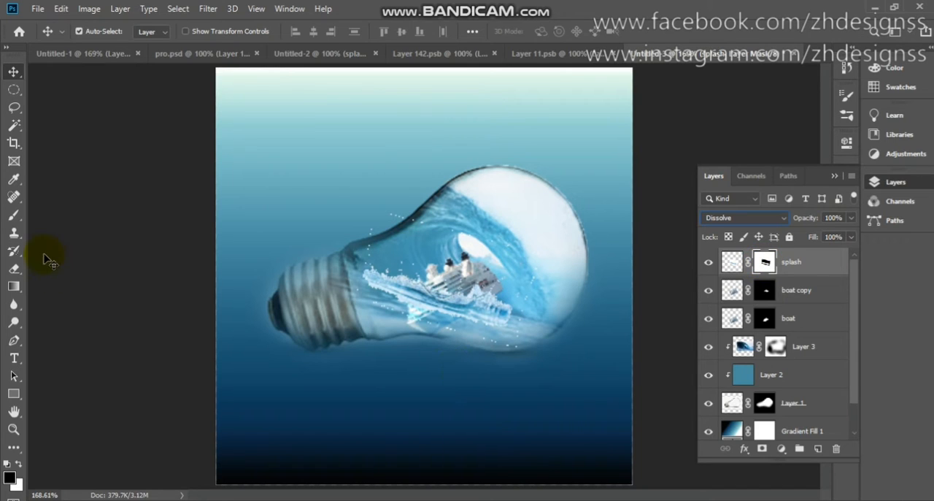
pyautogui.click(14, 216)
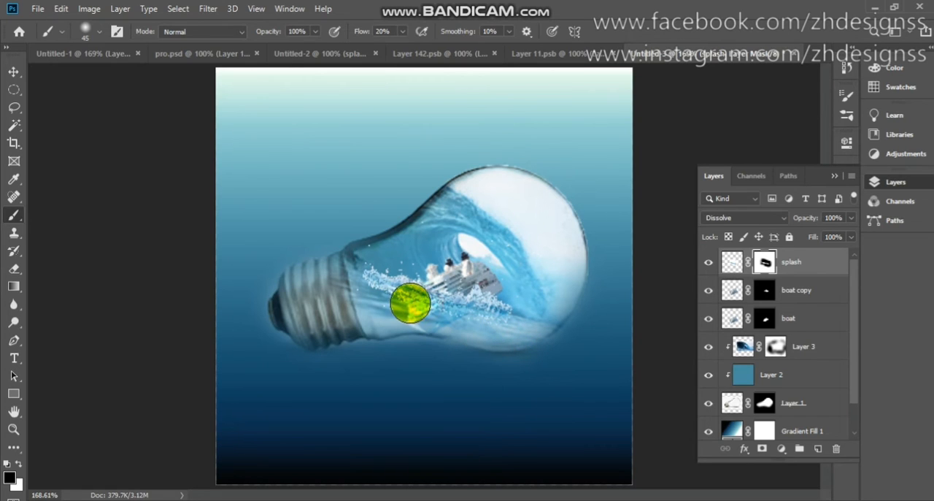
pyautogui.moveTo(400, 301)
pyautogui.mouseDown()
pyautogui.moveTo(446, 324)
pyautogui.moveTo(456, 323)
pyautogui.moveTo(424, 311)
pyautogui.moveTo(566, 338)
pyautogui.moveTo(543, 330)
pyautogui.moveTo(523, 304)
pyautogui.moveTo(443, 301)
pyautogui.moveTo(486, 298)
pyautogui.moveTo(510, 330)
pyautogui.moveTo(390, 299)
pyautogui.moveTo(374, 283)
pyautogui.moveTo(373, 291)
pyautogui.moveTo(403, 301)
pyautogui.moveTo(387, 296)
pyautogui.moveTo(376, 310)
pyautogui.moveTo(391, 305)
pyautogui.moveTo(388, 292)
pyautogui.moveTo(374, 293)
pyautogui.moveTo(382, 265)
pyautogui.moveTo(372, 278)
pyautogui.moveTo(393, 306)
pyautogui.moveTo(362, 281)
pyautogui.moveTo(363, 271)
pyautogui.moveTo(382, 269)
pyautogui.moveTo(370, 268)
pyautogui.moveTo(383, 268)
pyautogui.moveTo(381, 277)
pyautogui.moveTo(480, 331)
pyautogui.moveTo(403, 308)
pyautogui.moveTo(525, 343)
pyautogui.moveTo(511, 265)
pyautogui.mouseUp()
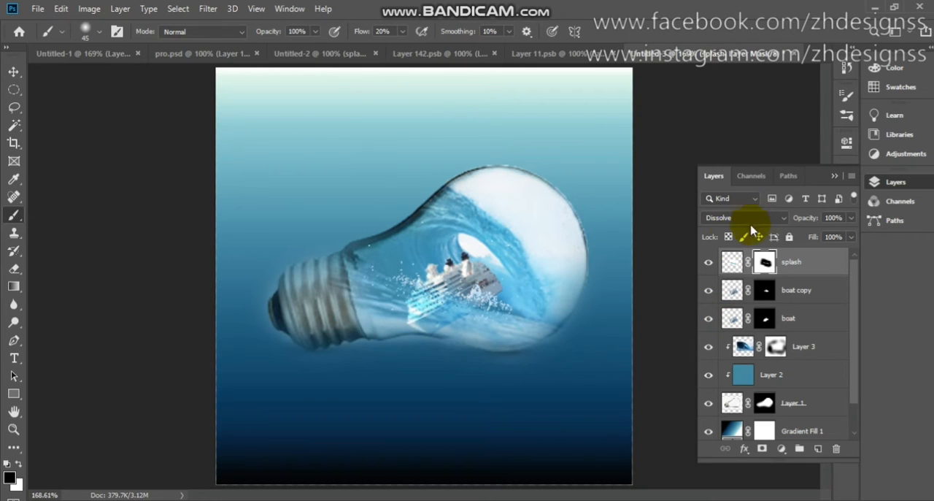
# - Copy the shark layer from Untitled-1 into the bulb composite, placing it over the bulb's lower part
pyautogui.click(321, 56)
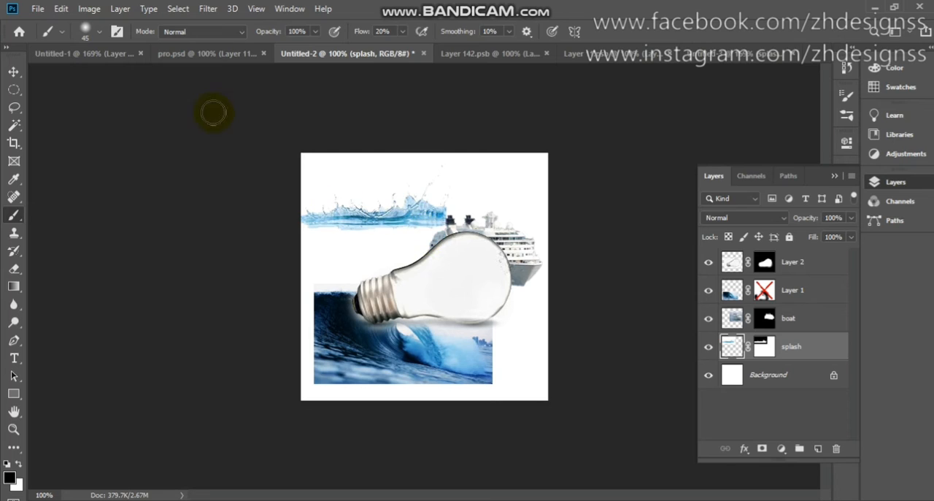
pyautogui.click(83, 54)
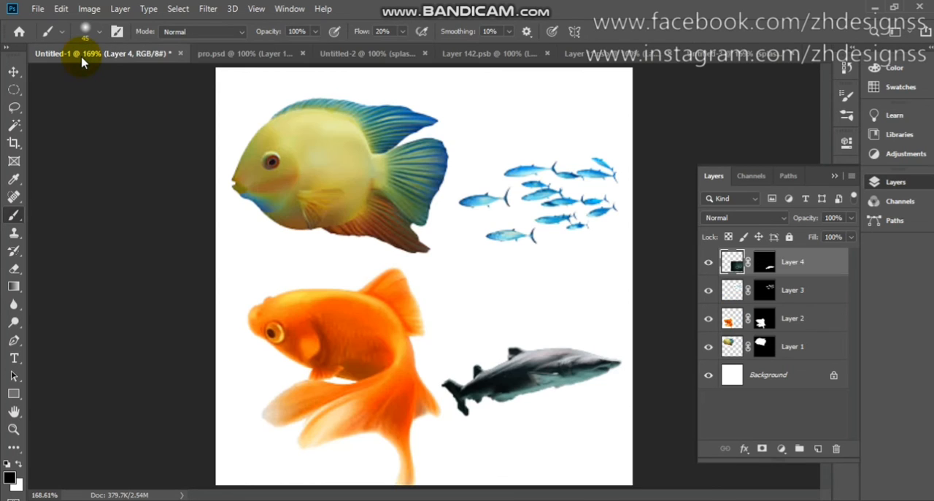
pyautogui.press('v')
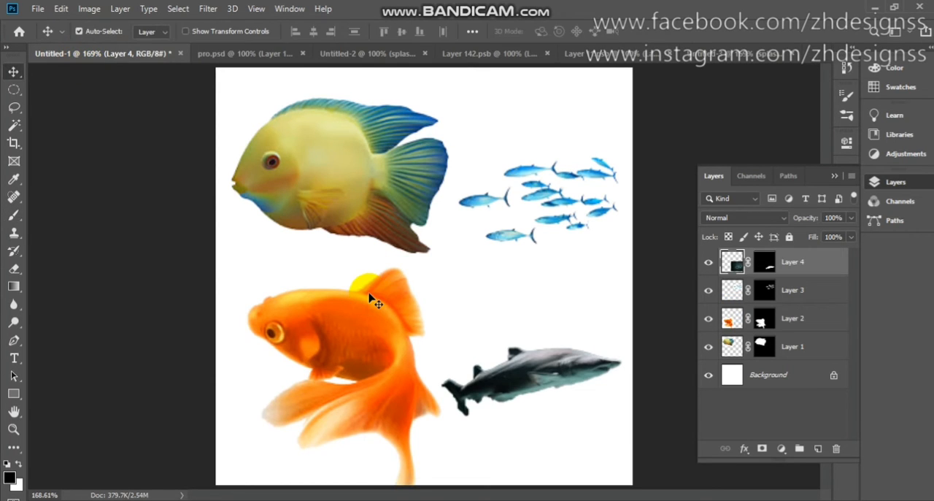
pyautogui.moveTo(531, 376); pyautogui.dragTo(399, 313)
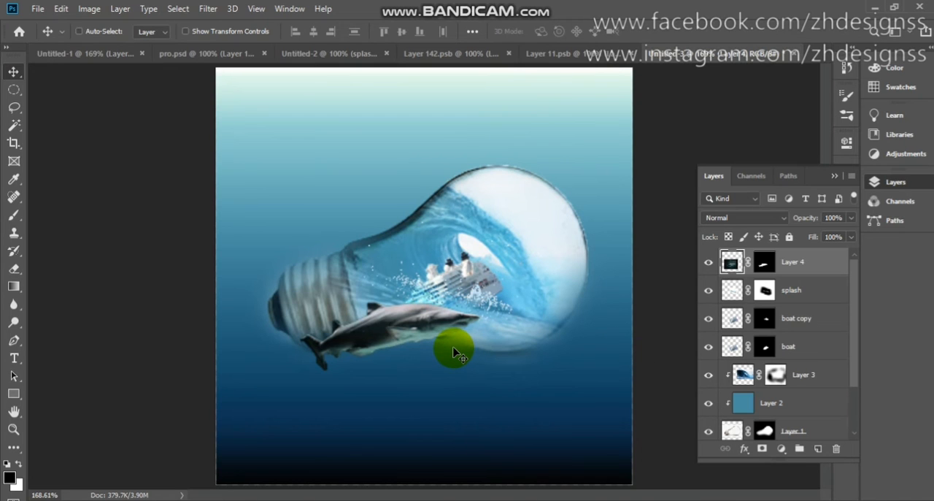
# - Shrink the shark layer, rotate it about 4.65° counterclockwise and place it in the bulb's neck beside the screw base
pyautogui.hotkey('ctrl', 't')
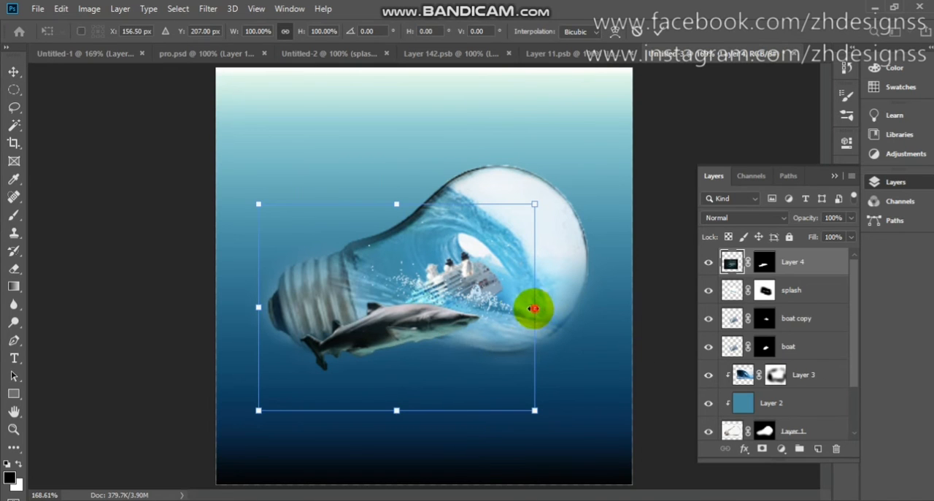
pyautogui.moveTo(533, 308); pyautogui.dragTo(401, 302)
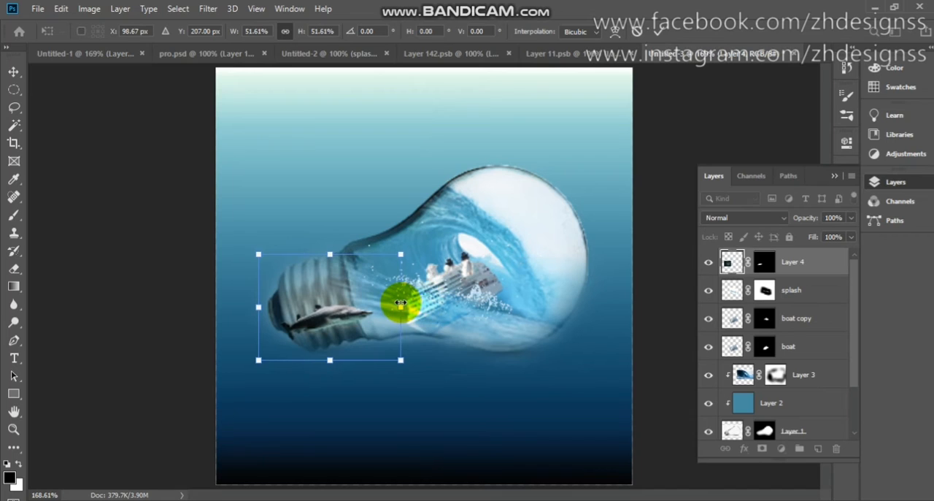
pyautogui.moveTo(415, 253); pyautogui.dragTo(410, 247)
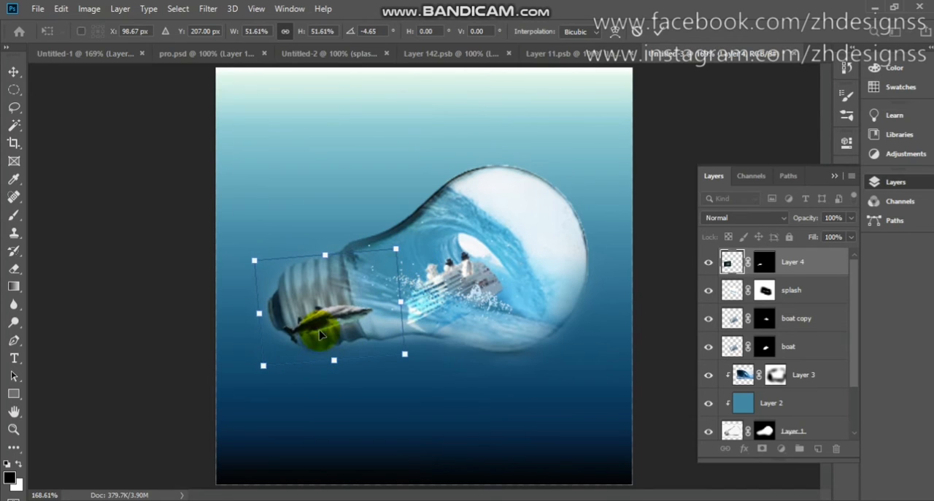
pyautogui.moveTo(320, 323); pyautogui.dragTo(350, 334)
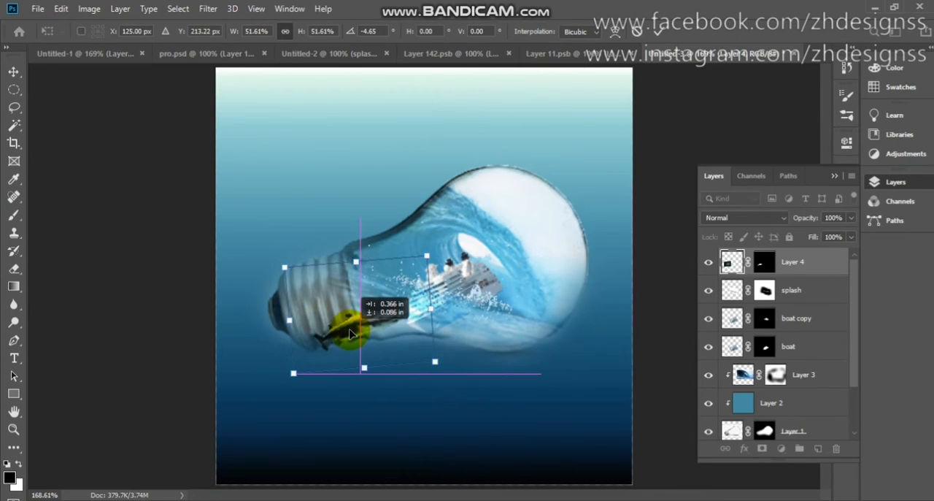
pyautogui.moveTo(290, 319); pyautogui.dragTo(380, 325)
pyautogui.click(660, 33)
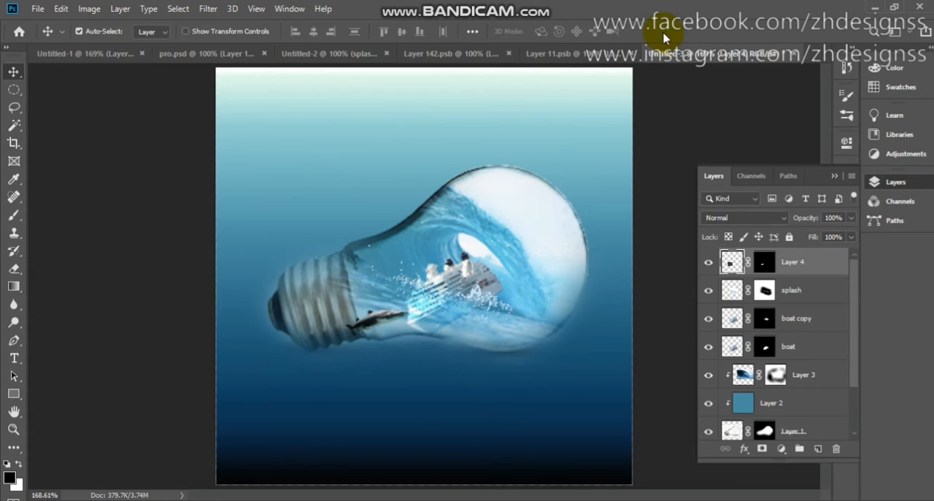
# - Paint black with a size 45 brush on Layer 4's mask to hide the shark's tail over the screw base, undoing the excess stroke
pyautogui.click(765, 260)
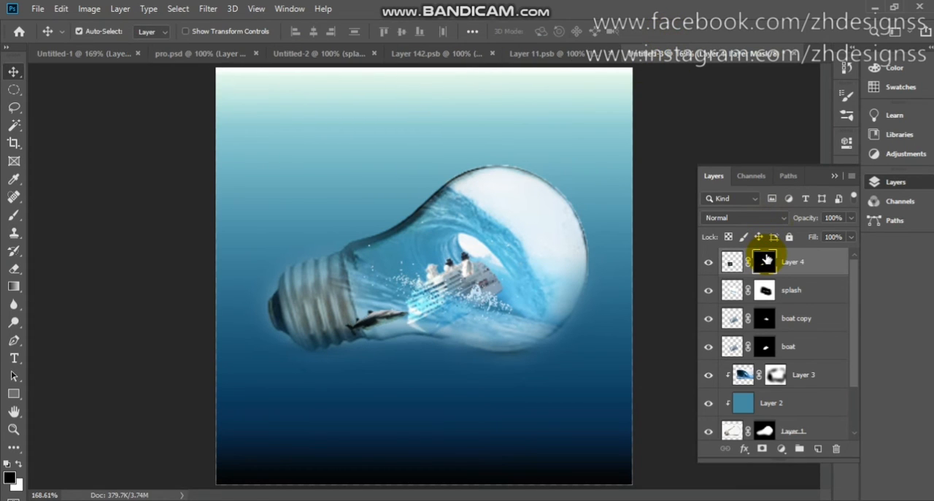
pyautogui.press('b')
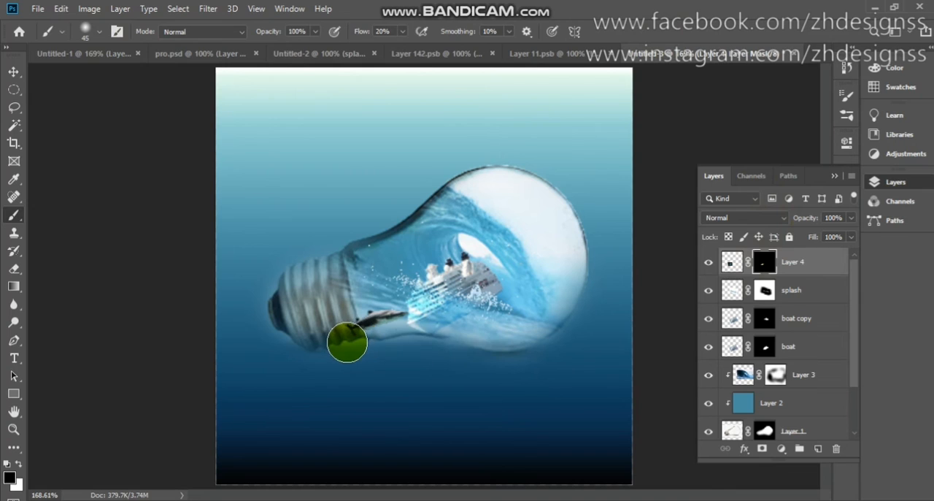
pyautogui.moveTo(341, 338); pyautogui.dragTo(336, 328)
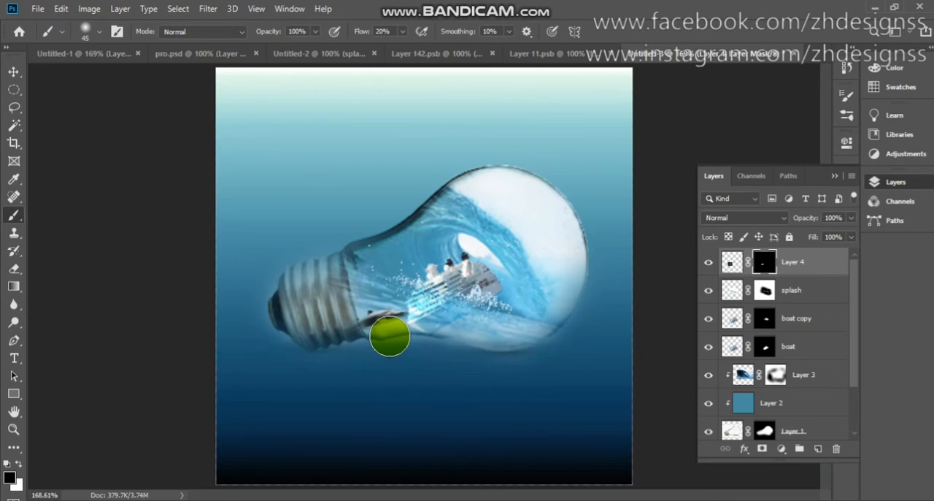
pyautogui.moveTo(387, 325); pyautogui.dragTo(380, 310)
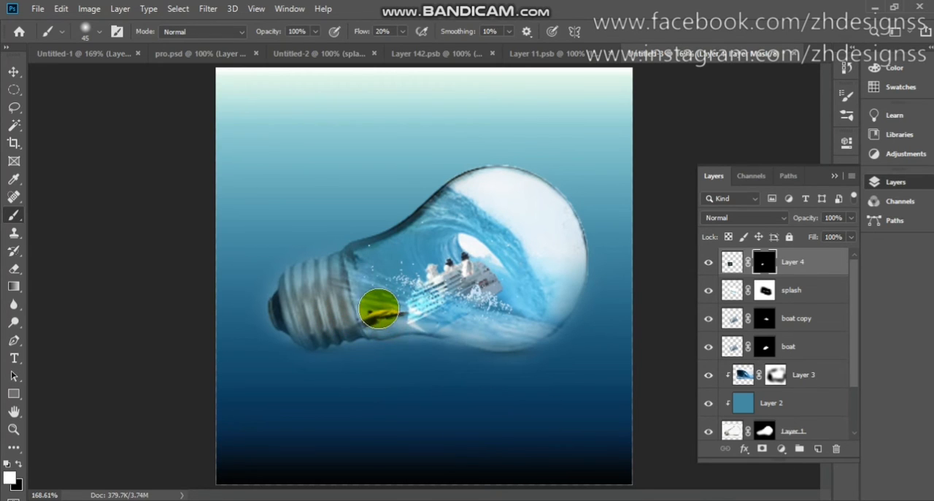
pyautogui.hotkey('ctrl', 'z')
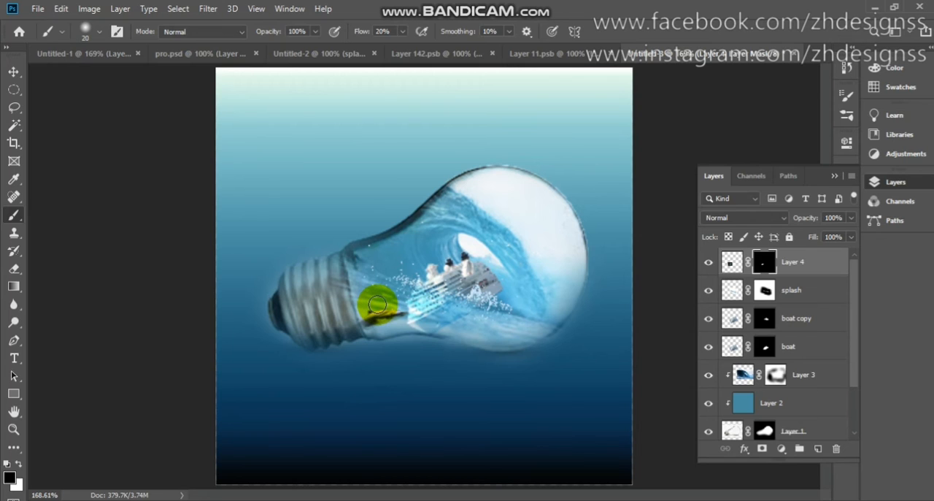
# - Refine Layer 4's mask around the shark's rear edge near the screw base with a size 7 brush, using black and white
pyautogui.scroll(3, 378, 310)
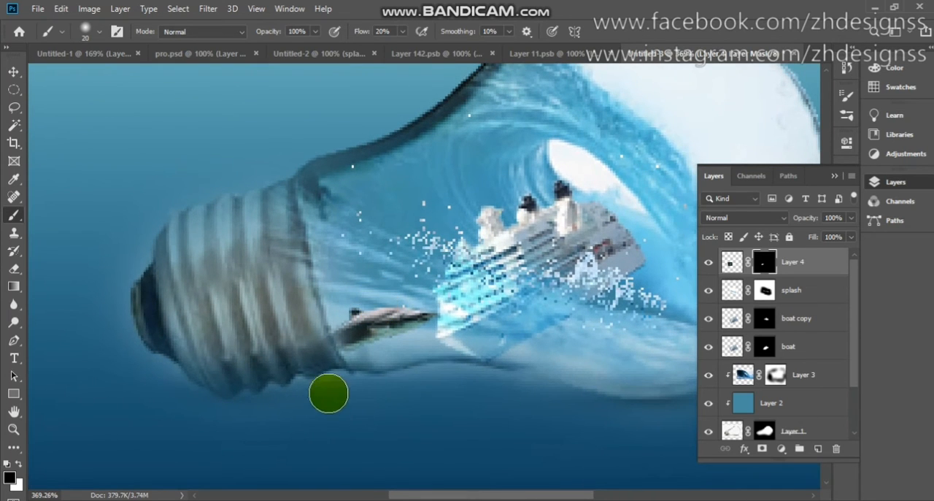
pyautogui.moveTo(339, 357); pyautogui.dragTo(340, 346)
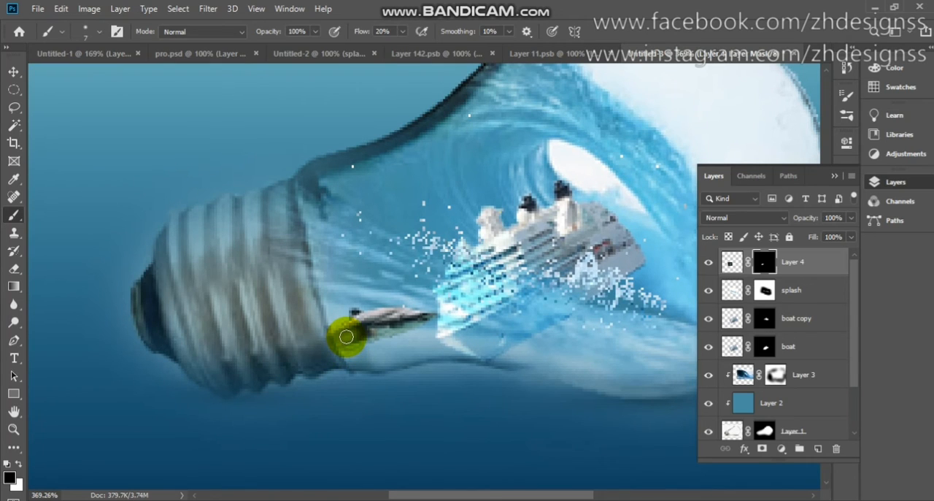
pyautogui.moveTo(349, 338)
pyautogui.mouseDown()
pyautogui.moveTo(340, 341)
pyautogui.moveTo(350, 332)
pyautogui.mouseUp()
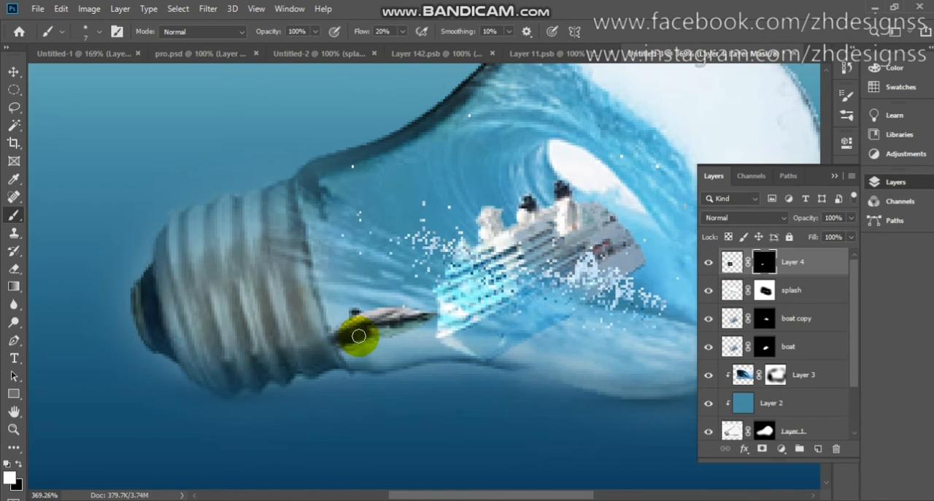
pyautogui.moveTo(360, 329); pyautogui.dragTo(343, 340)
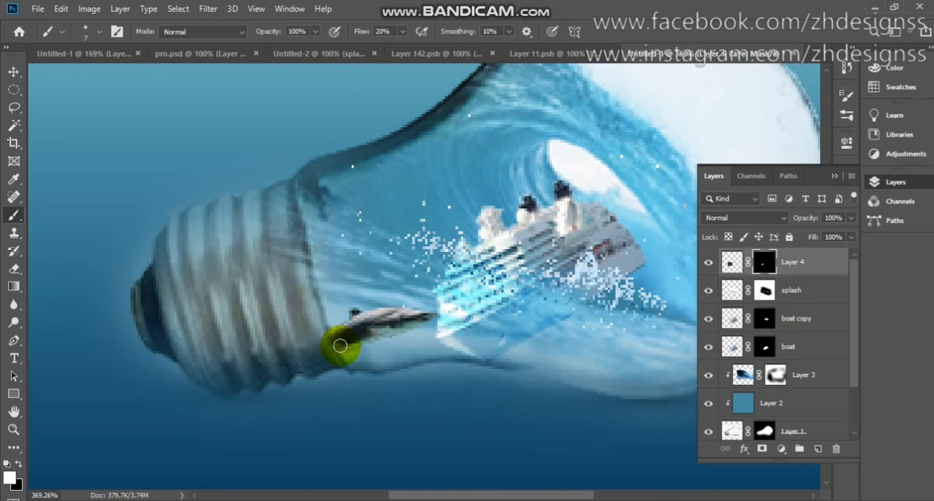
pyautogui.hotkey('ctrl', '0')
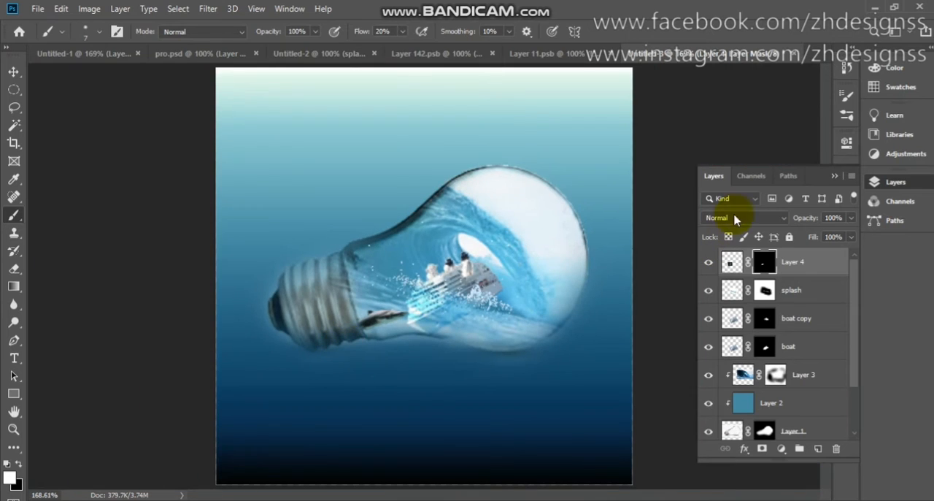
# - Set the blend mode of the shark layer, Layer 4, to Multiply
pyautogui.press('v')
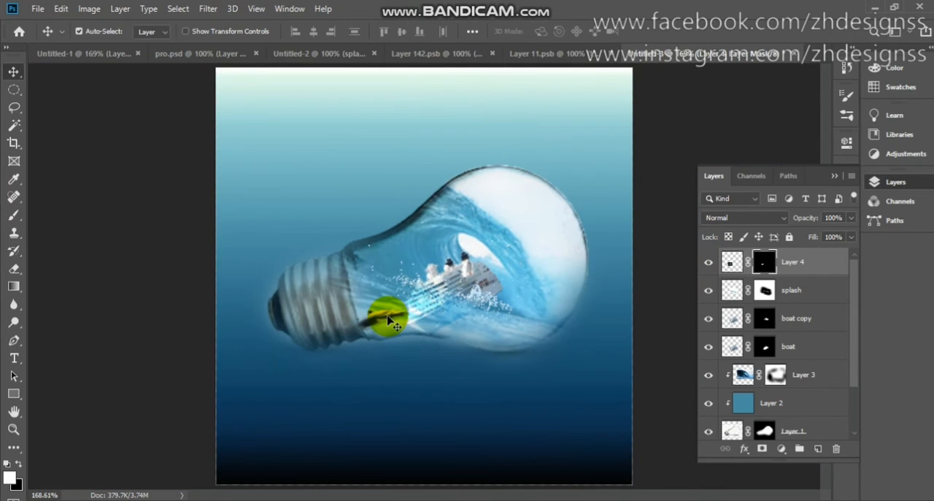
pyautogui.click(757, 220)
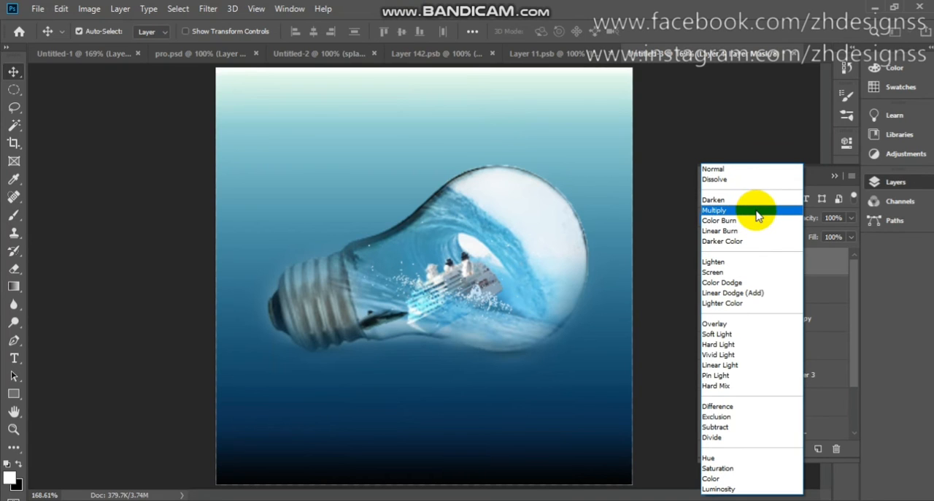
pyautogui.click(758, 213)
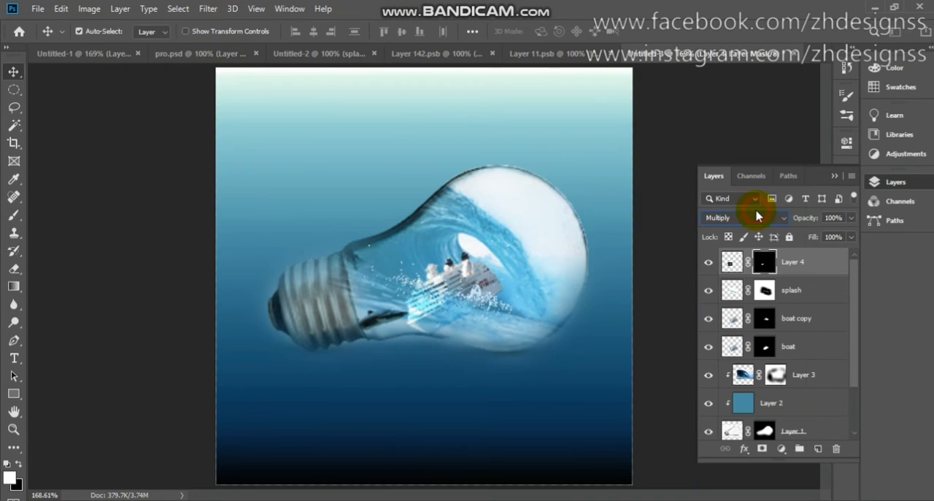
# - Copy the yellow fish layer from Untitled-1 into the bulb composite and flip it horizontally
pyautogui.click(97, 62)
pyautogui.click(321, 193)
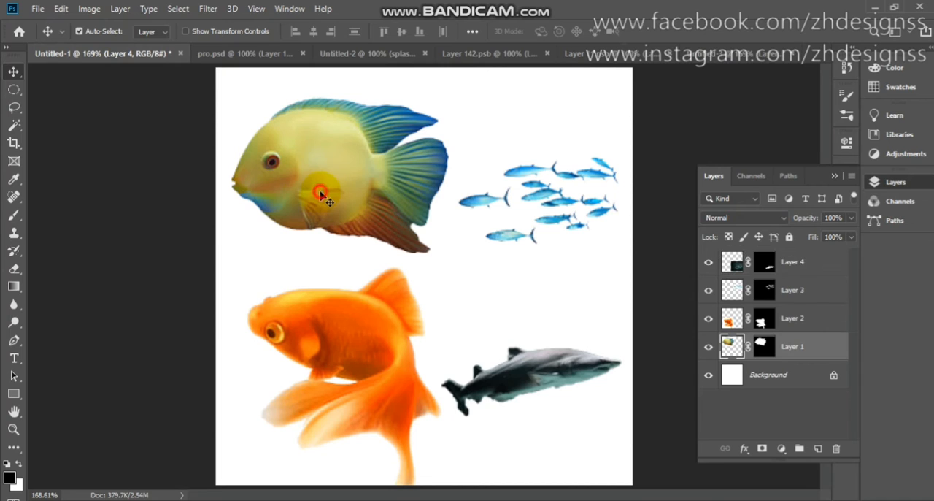
pyautogui.moveTo(321, 198); pyautogui.dragTo(369, 155)
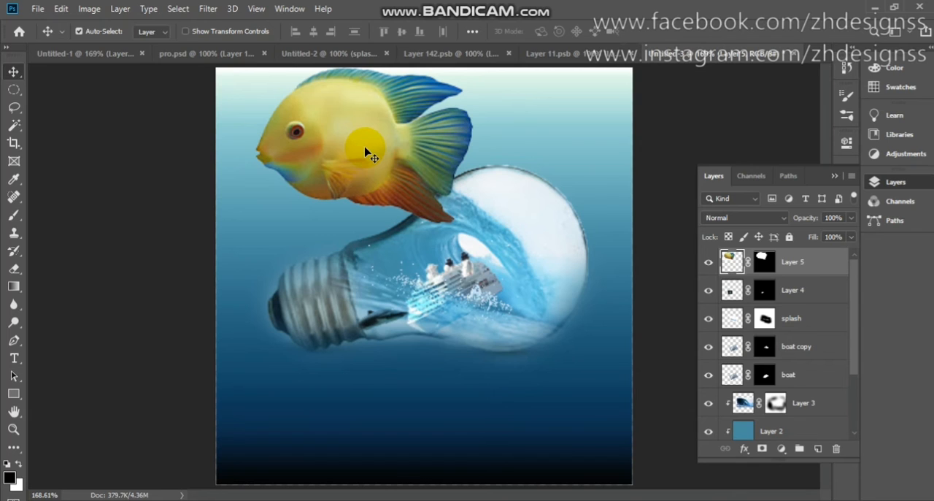
pyautogui.hotkey('ctrl', 't')
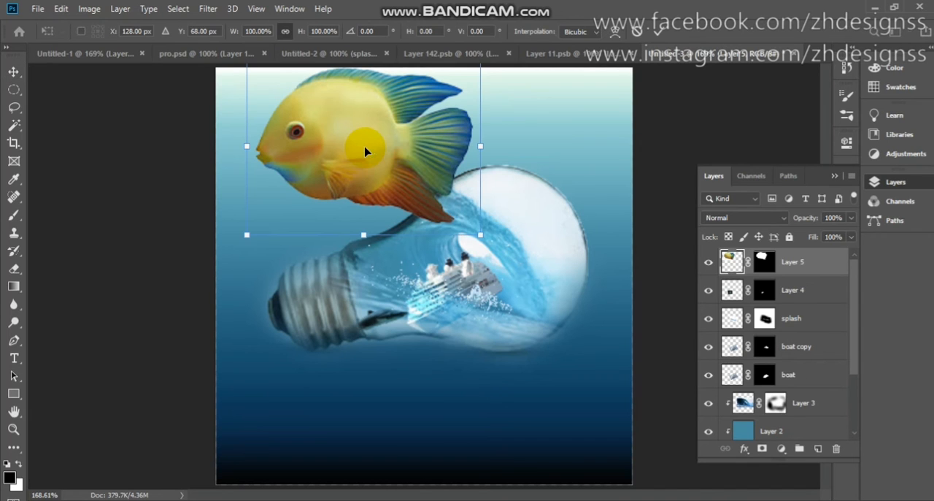
pyautogui.click(61, 9)
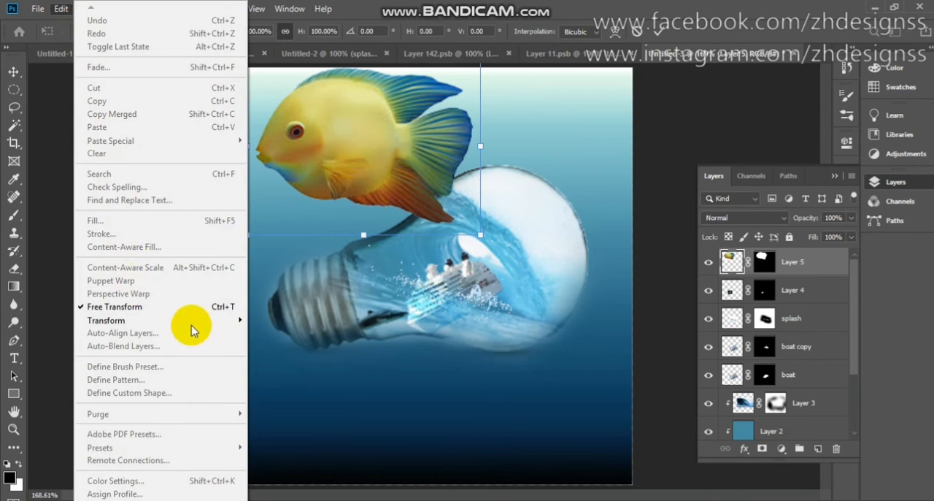
pyautogui.moveTo(190, 324)
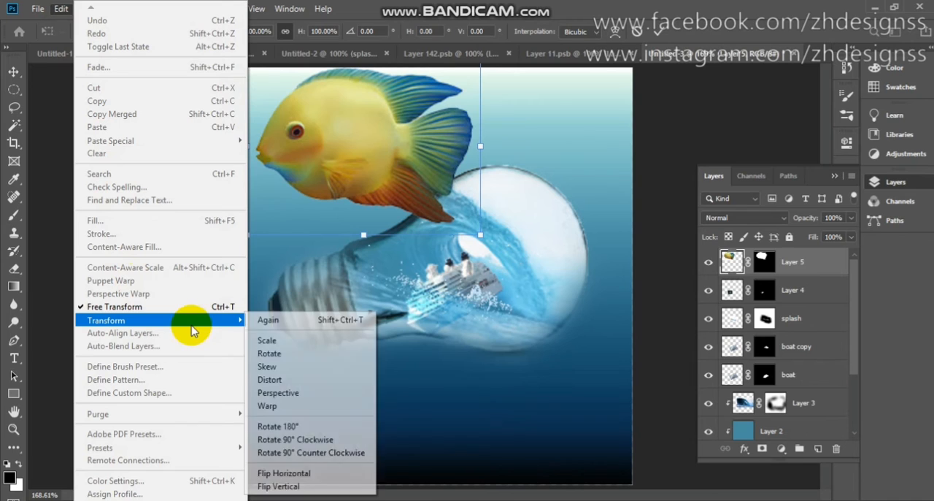
pyautogui.click(328, 473)
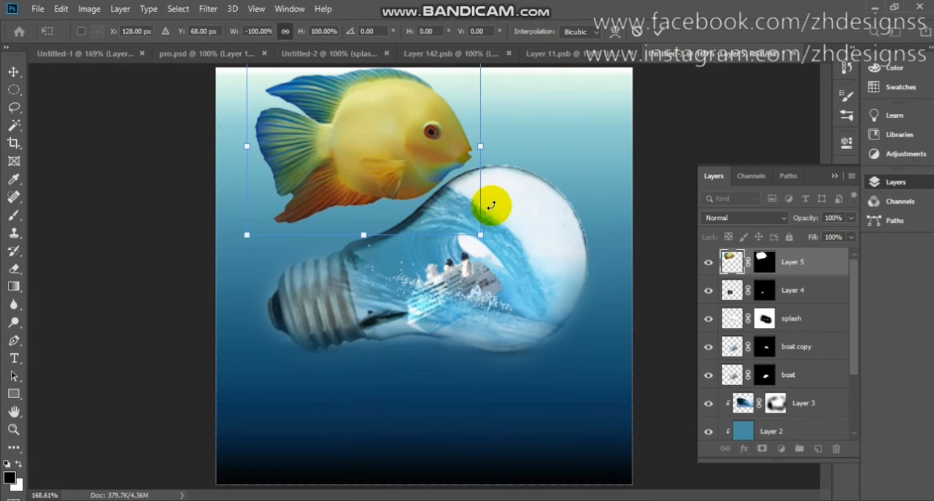
# - Shrink the yellow fish to about 13.77%, rotated about 13° clockwise above the ship inside the bulb, and blend it with Multiply
pyautogui.moveTo(482, 148); pyautogui.dragTo(411, 217)
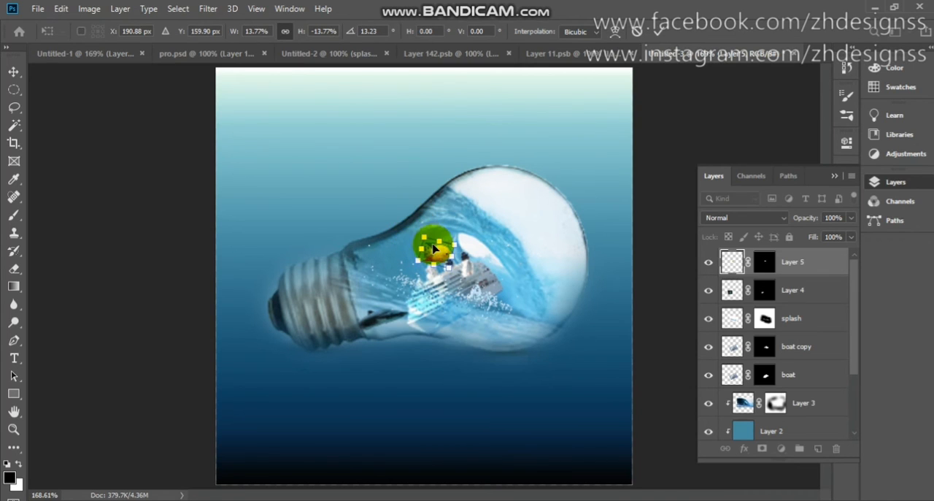
pyautogui.moveTo(434, 250)
pyautogui.mouseDown()
pyautogui.moveTo(419, 236)
pyautogui.moveTo(430, 239)
pyautogui.mouseUp()
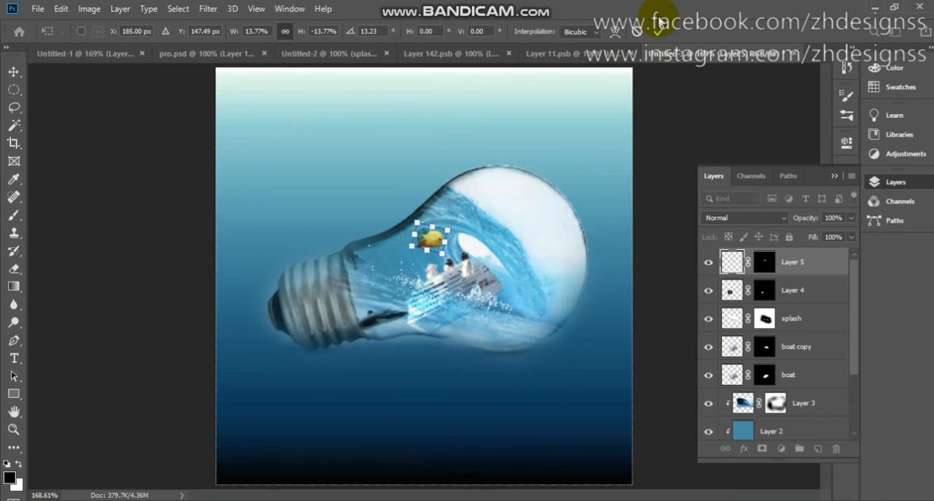
pyautogui.click(659, 28)
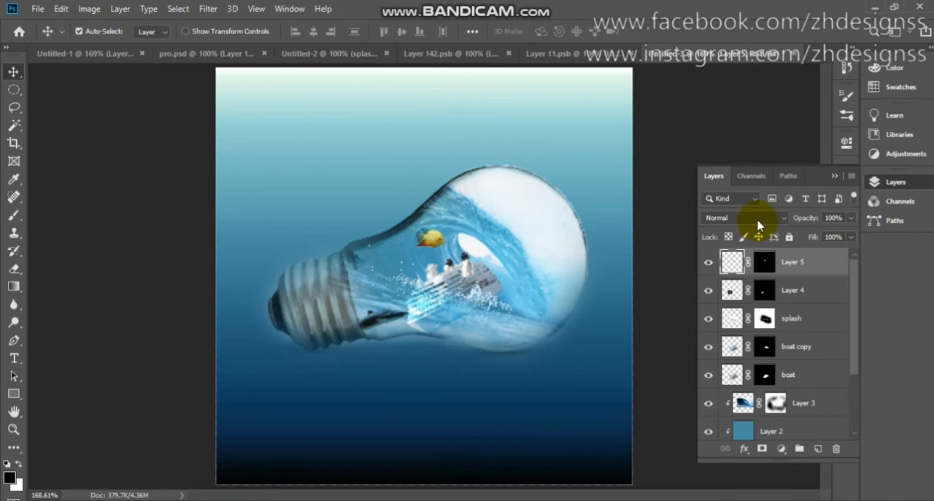
pyautogui.click(758, 219)
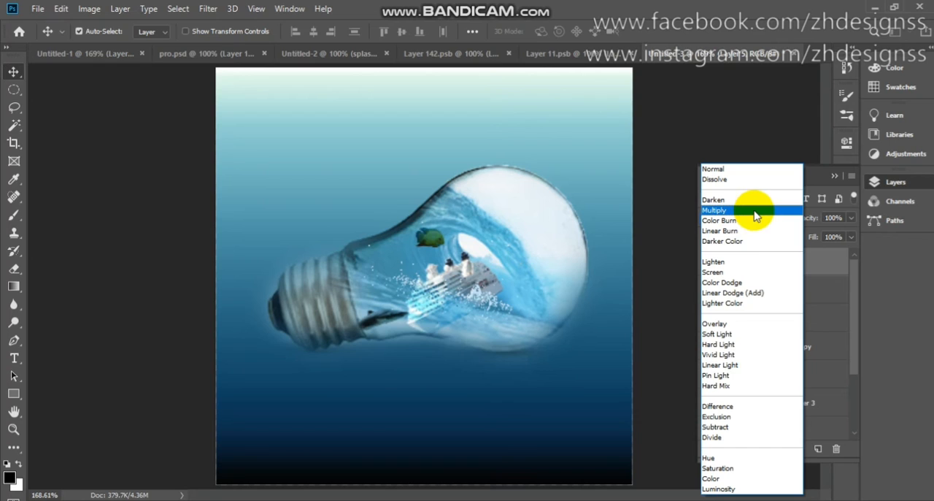
pyautogui.click(755, 212)
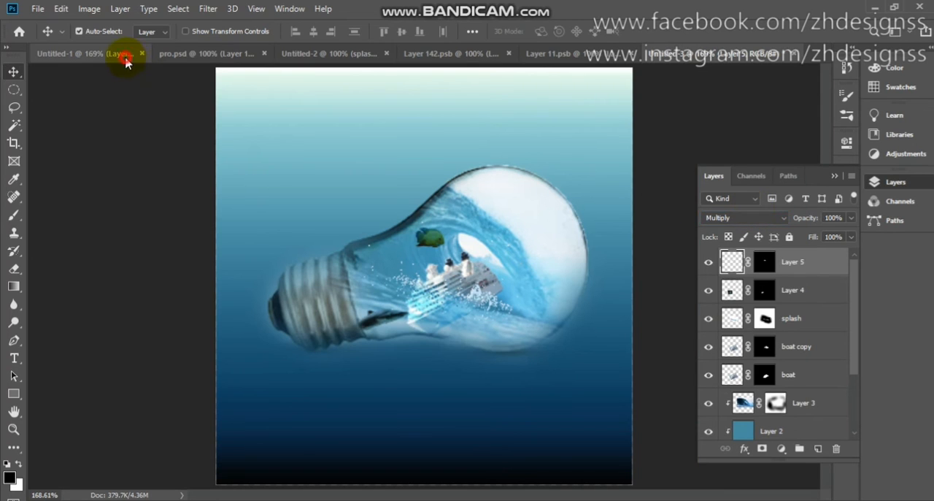
# - Copy the orange goldfish layer from Untitled-1 into the bulb composite, over the bulb's lower part
pyautogui.click(80, 53)
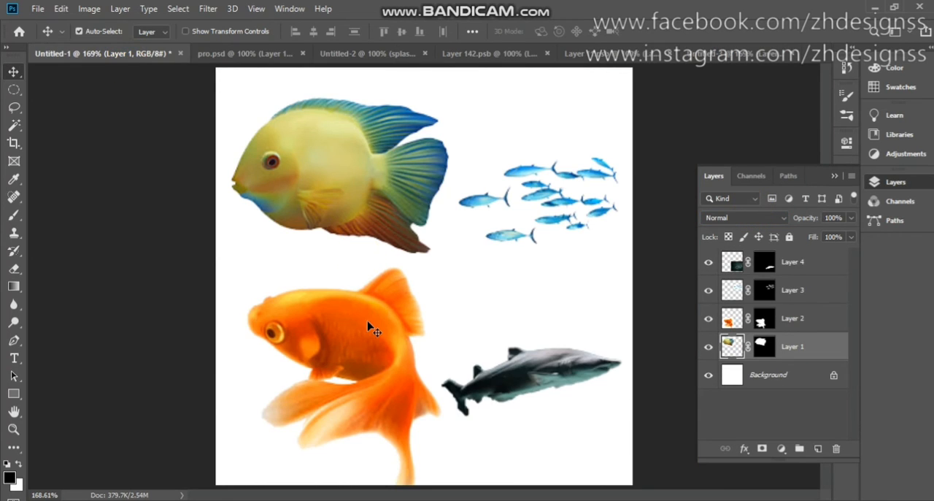
pyautogui.moveTo(369, 329); pyautogui.dragTo(523, 343)
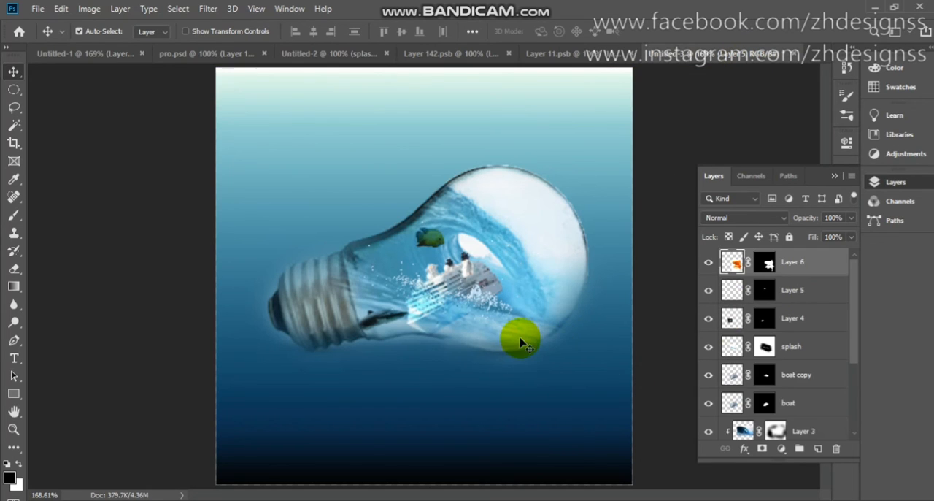
# - Shrink the goldfish to about 14.58% inside the bulb's lower edge, below the ship, and set its blend mode to Multiply
pyautogui.hotkey('ctrl', 't')
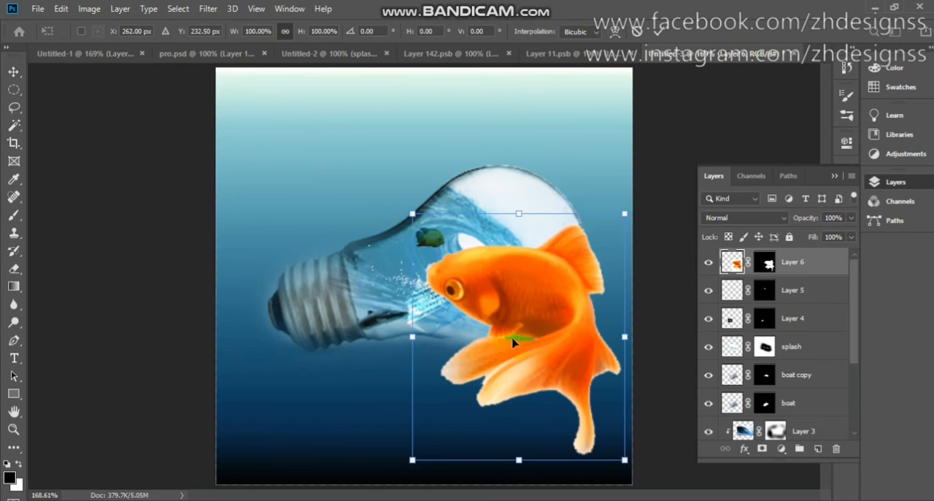
pyautogui.moveTo(412, 338); pyautogui.dragTo(517, 330)
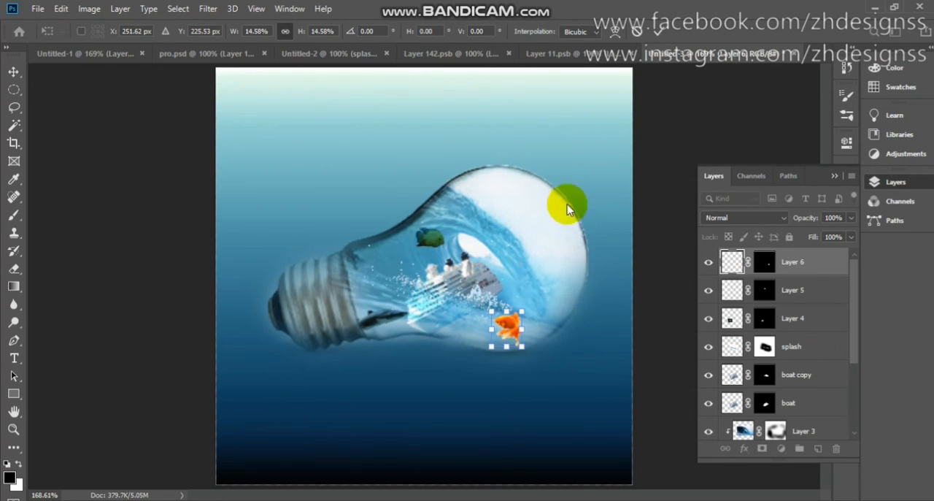
pyautogui.click(661, 30)
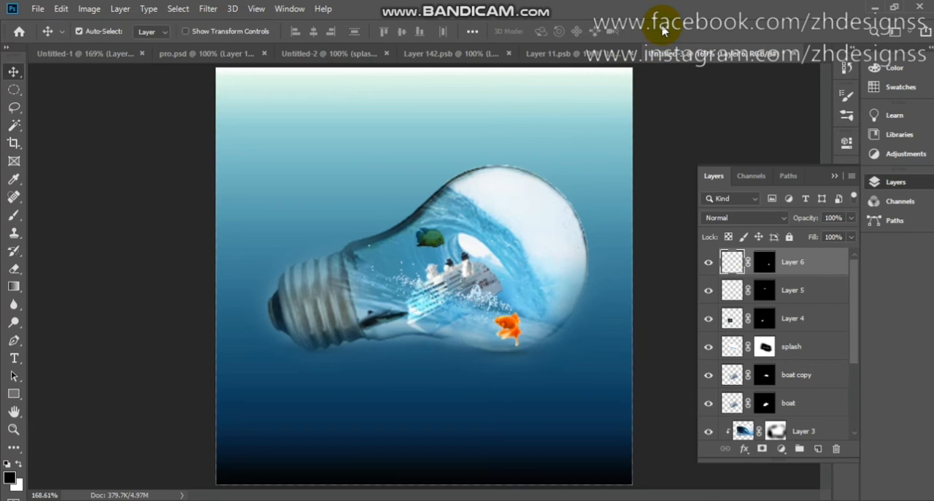
pyautogui.click(735, 218)
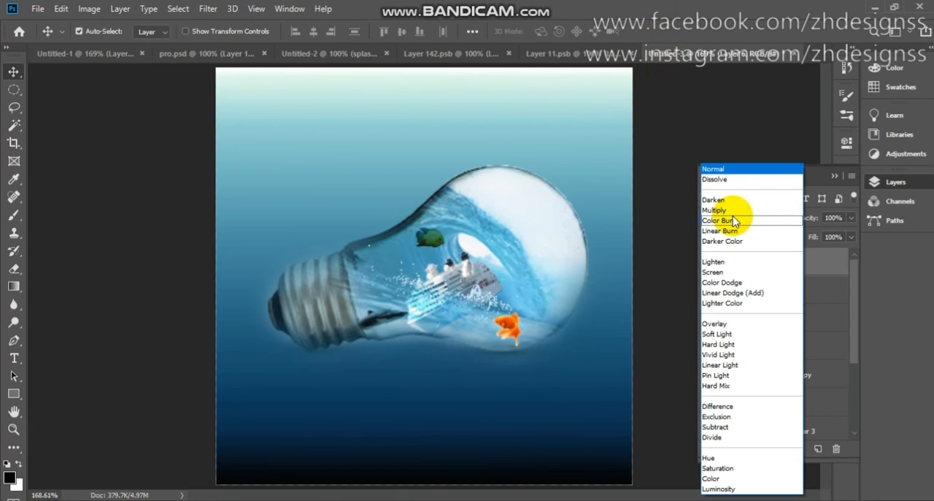
pyautogui.click(733, 210)
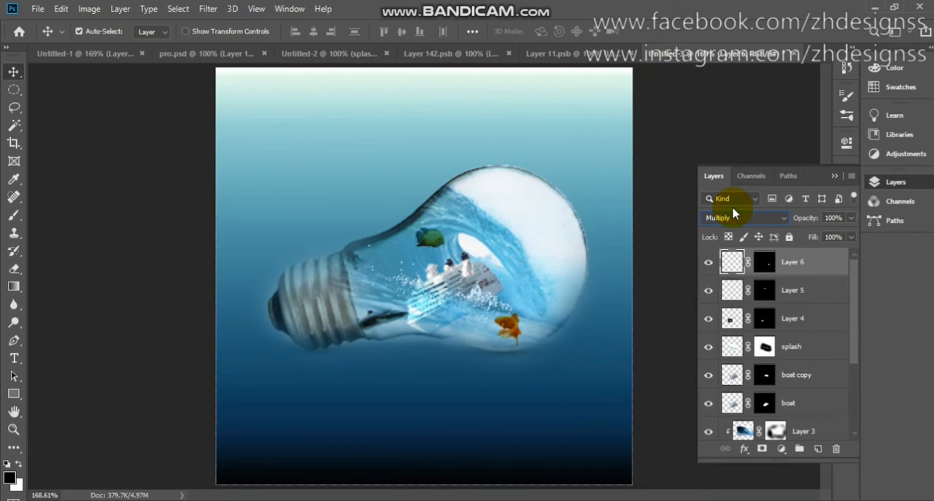
# - Copy the school of small blue fish from Untitled-1 into the composite, over the bulb's neck
pyautogui.click(93, 57)
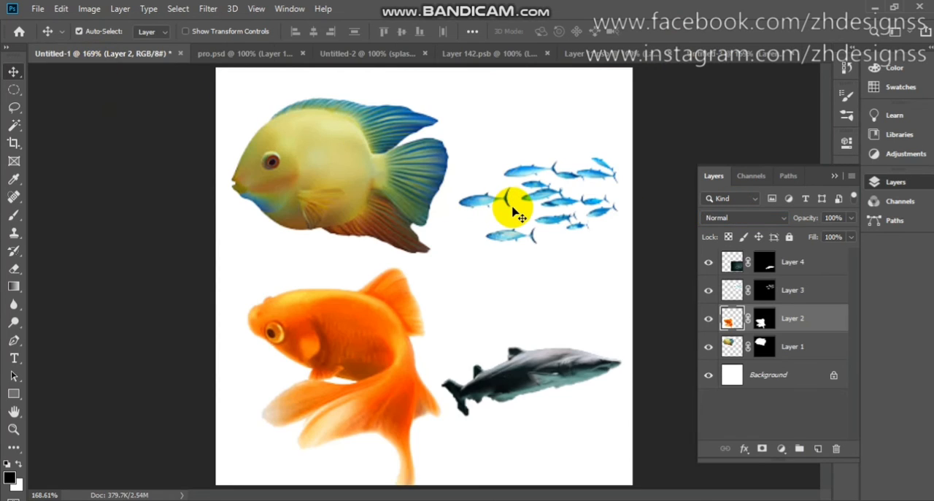
pyautogui.moveTo(494, 206); pyautogui.dragTo(467, 208)
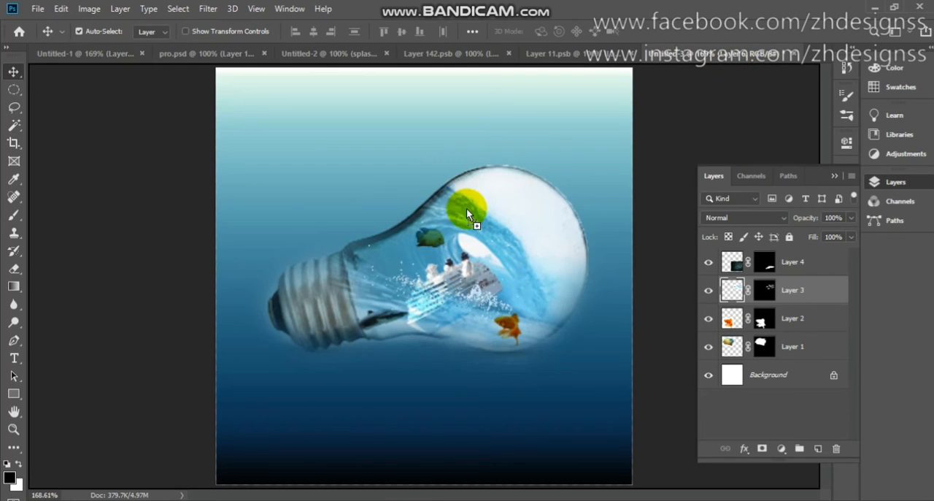
pyautogui.moveTo(398, 250); pyautogui.dragTo(400, 250)
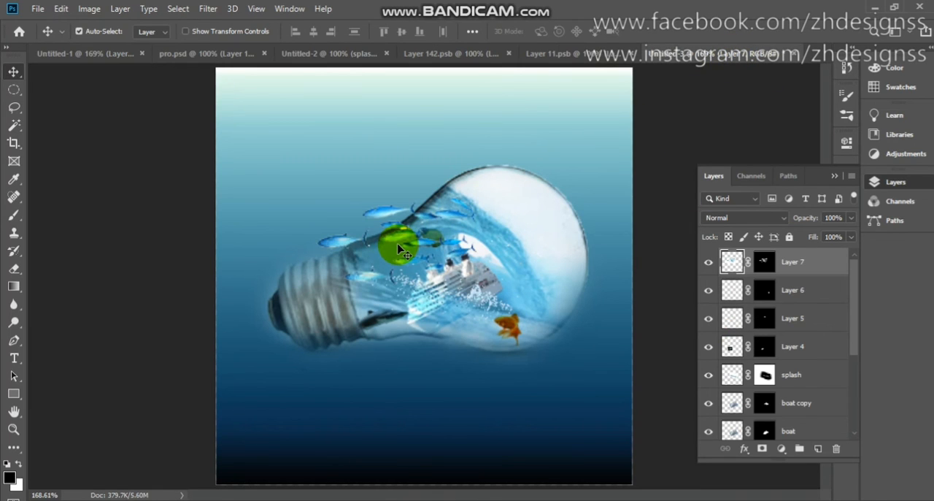
# - Shrink the fish school to about 32.22%, rotated about 4.82° counterclockwise in the bulb's neck, and set its blend mode to Multiply
pyautogui.hotkey('ctrl', 't')
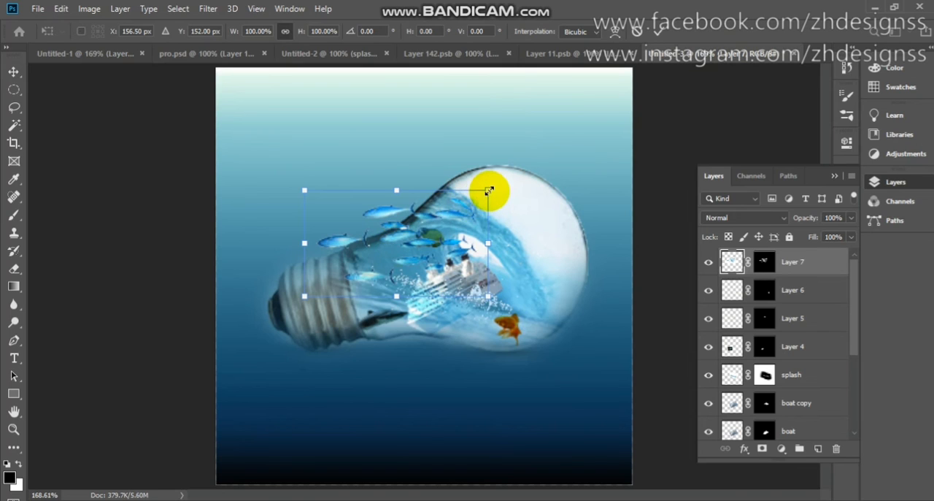
pyautogui.moveTo(489, 191); pyautogui.dragTo(417, 255)
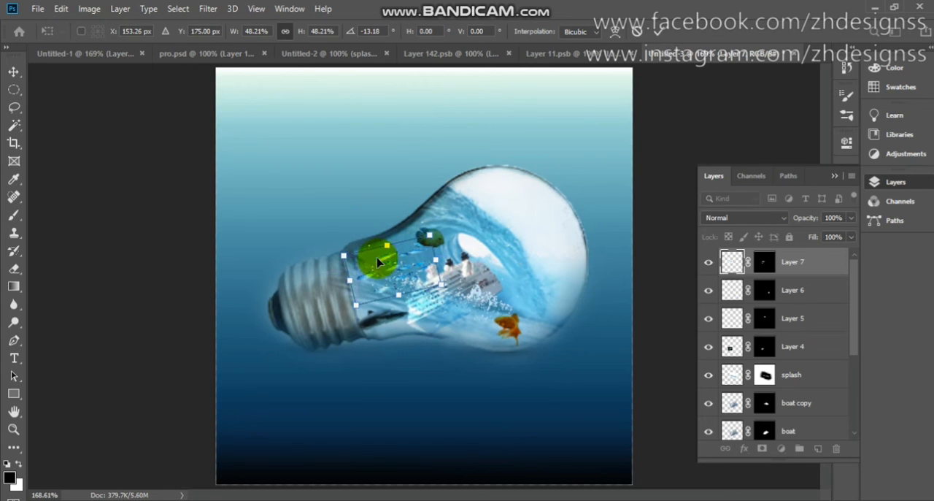
pyautogui.moveTo(350, 280); pyautogui.dragTo(379, 274)
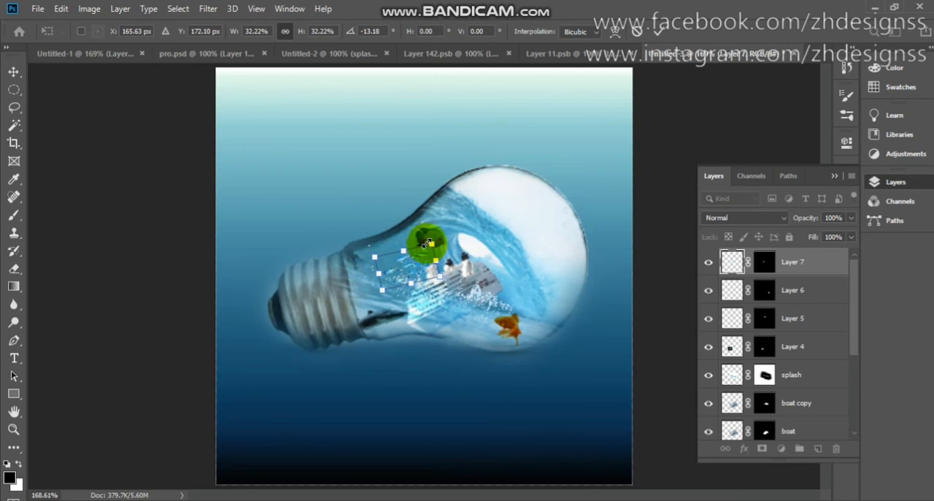
pyautogui.moveTo(443, 238); pyautogui.dragTo(405, 263)
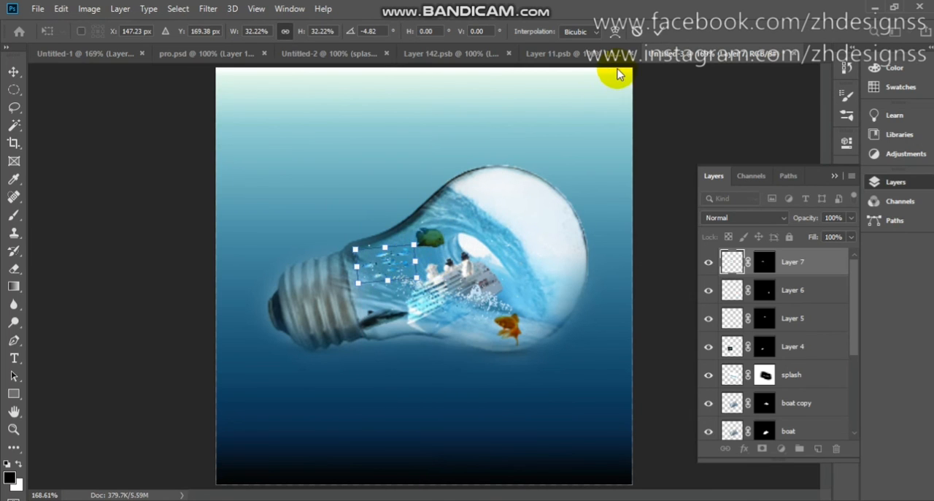
pyautogui.click(659, 35)
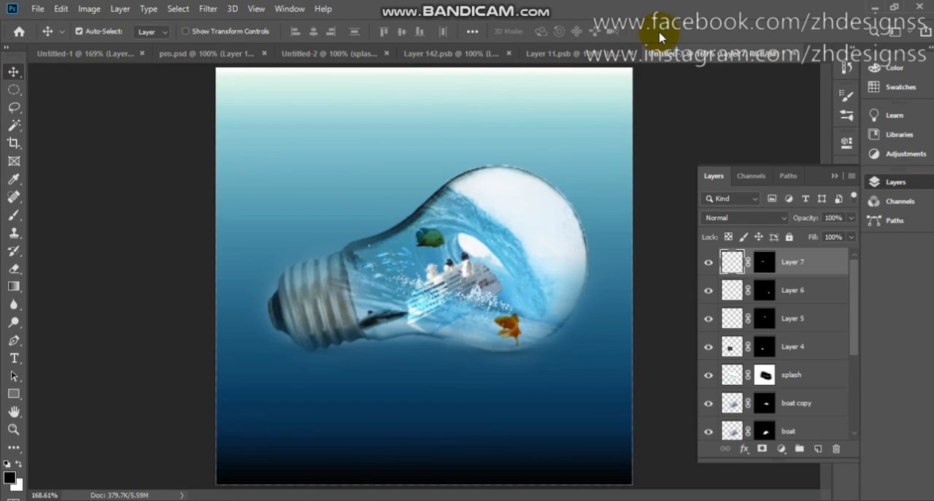
pyautogui.click(771, 218)
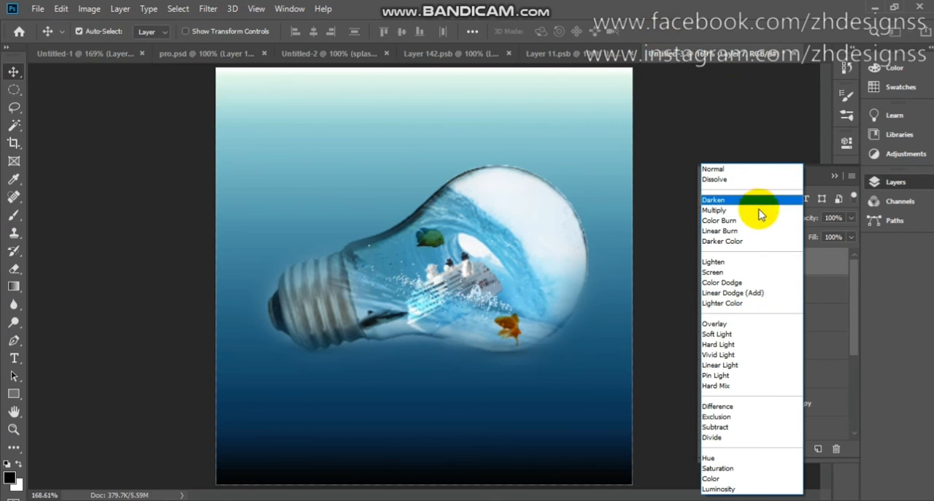
pyautogui.click(759, 211)
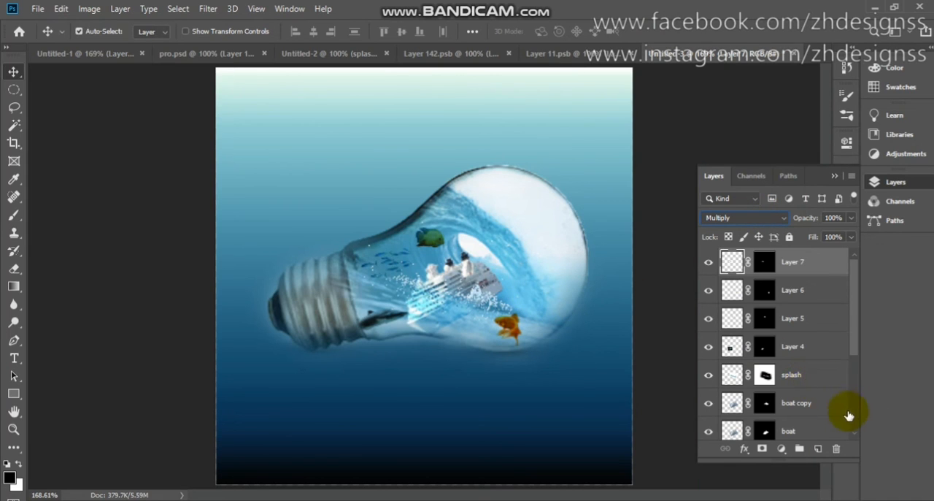
# - Try to paint with the Brush on the splash layer's mask over the white area in the bulb's wide end
pyautogui.scroll(-3, 856, 413)
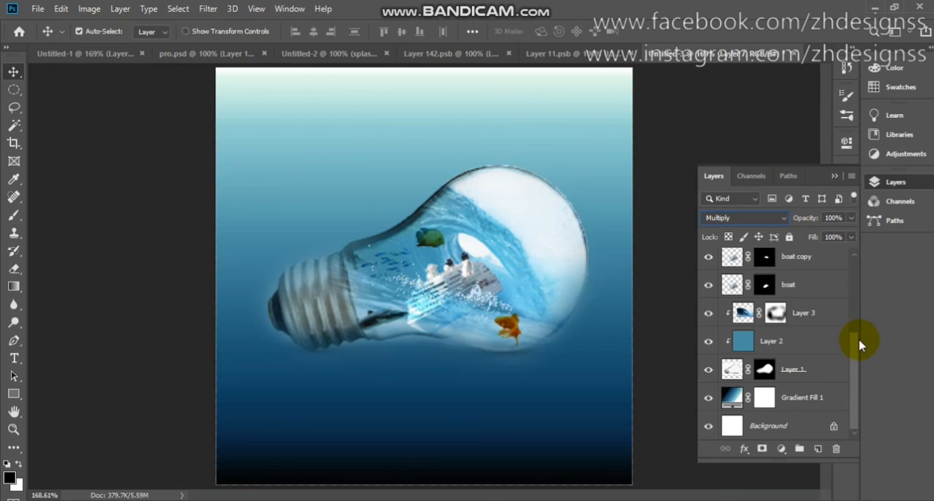
pyautogui.scroll(3, 855, 315)
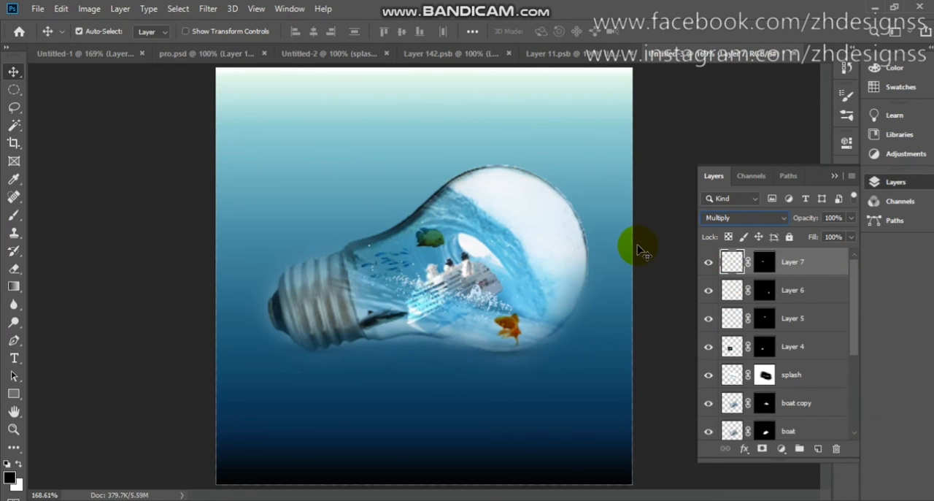
pyautogui.click(14, 267)
pyautogui.click(16, 216)
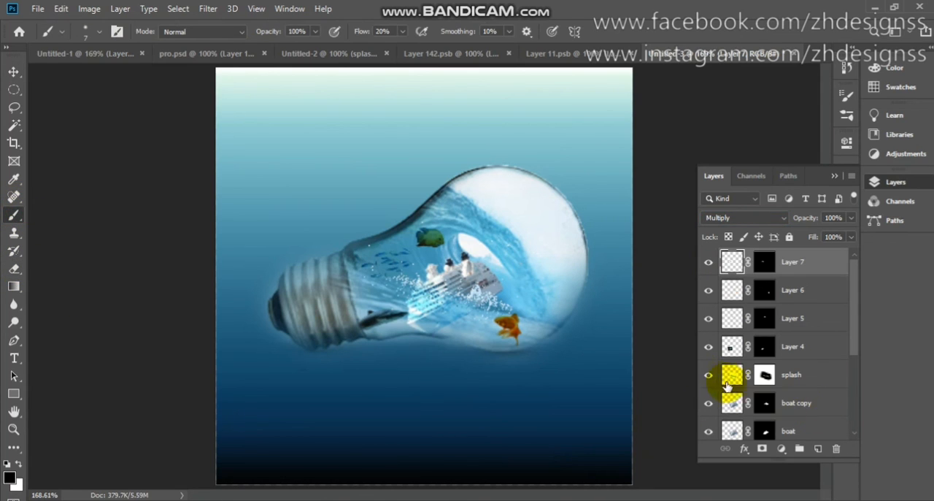
pyautogui.click(765, 374)
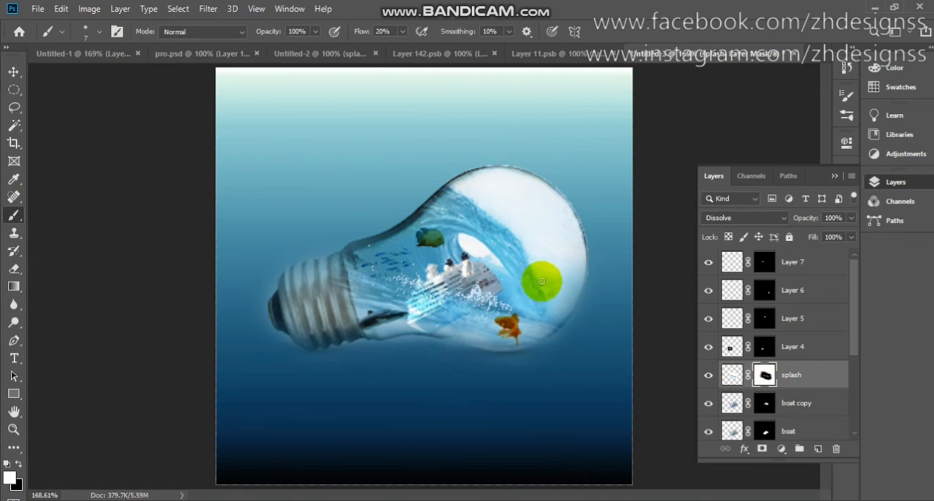
pyautogui.click(547, 224)
pyautogui.click(551, 236)
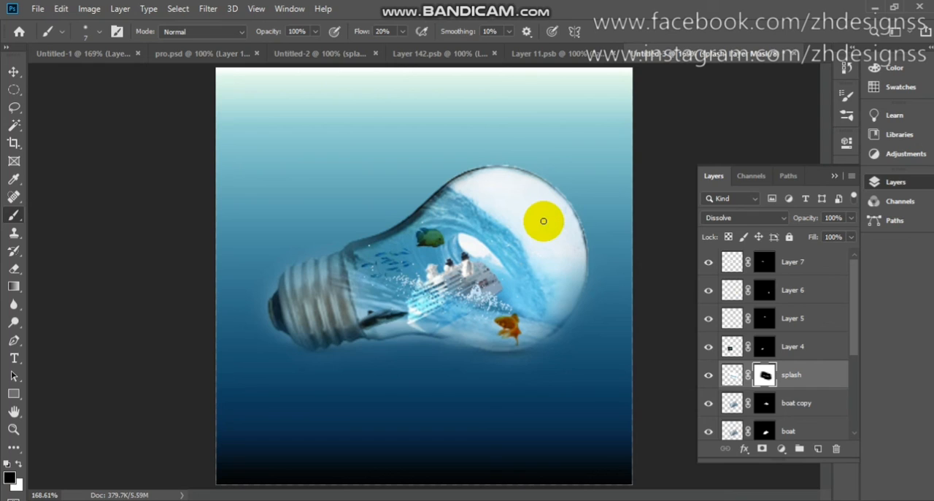
pyautogui.click(551, 235)
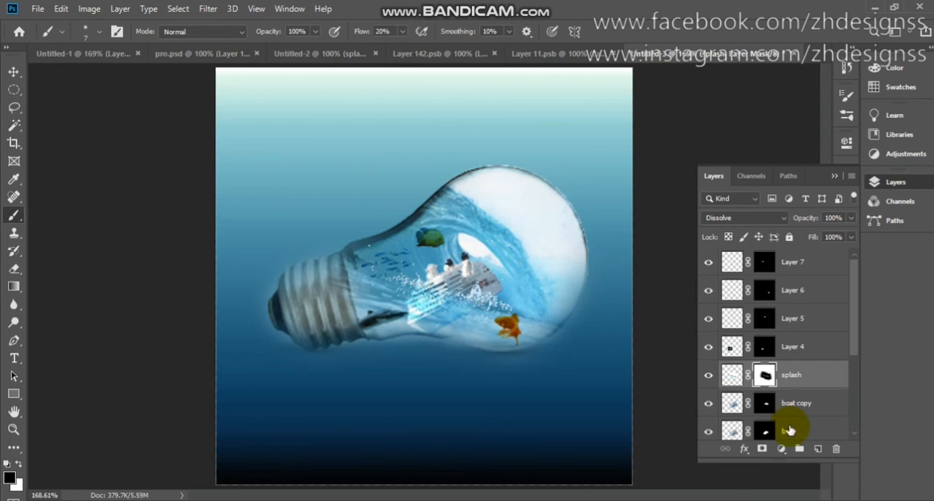
# - Paint black on Layer 3's mask with a soft 45 px brush to clear the white sky from the bulb's wide end
pyautogui.click(855, 429)
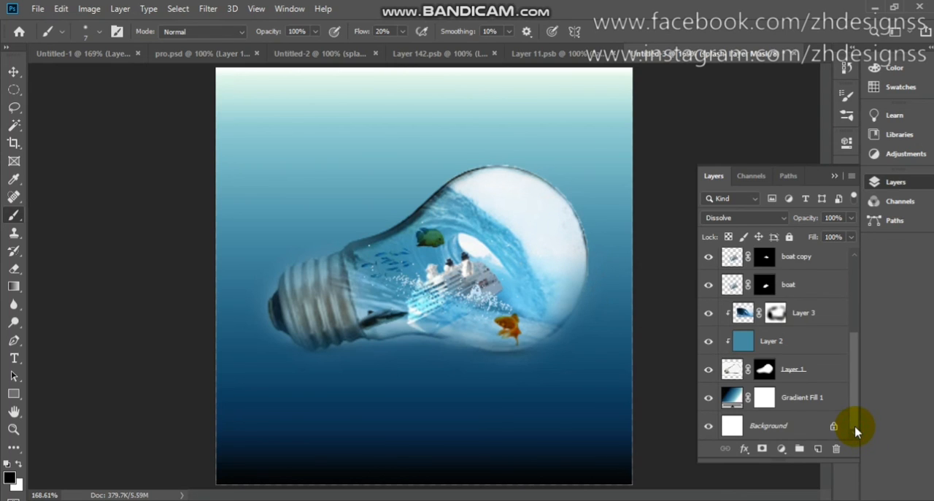
pyautogui.click(775, 318)
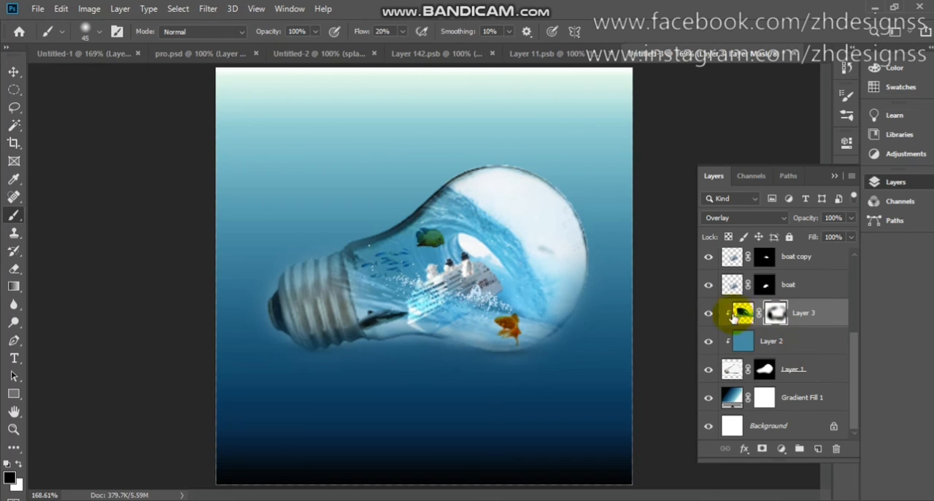
pyautogui.click(706, 316)
pyautogui.click(706, 316)
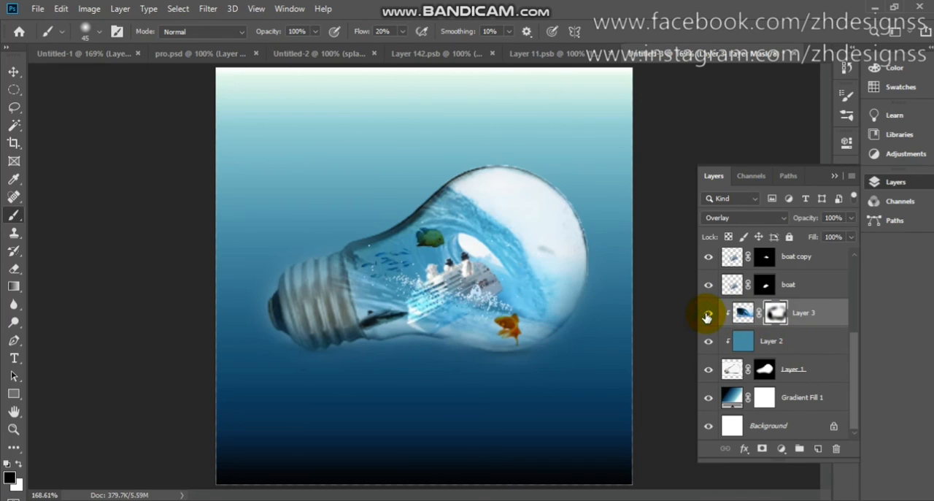
pyautogui.moveTo(490, 168)
pyautogui.mouseDown()
pyautogui.moveTo(535, 175)
pyautogui.moveTo(510, 170)
pyautogui.moveTo(575, 213)
pyautogui.moveTo(548, 183)
pyautogui.moveTo(589, 275)
pyautogui.moveTo(565, 230)
pyautogui.moveTo(587, 309)
pyautogui.moveTo(566, 242)
pyautogui.moveTo(573, 257)
pyautogui.moveTo(456, 167)
pyautogui.moveTo(494, 182)
pyautogui.moveTo(564, 245)
pyautogui.moveTo(520, 216)
pyautogui.moveTo(548, 270)
pyautogui.moveTo(578, 262)
pyautogui.moveTo(574, 216)
pyautogui.moveTo(490, 177)
pyautogui.moveTo(529, 211)
pyautogui.moveTo(457, 179)
pyautogui.moveTo(517, 183)
pyautogui.moveTo(544, 224)
pyautogui.moveTo(546, 262)
pyautogui.moveTo(468, 252)
pyautogui.mouseUp()
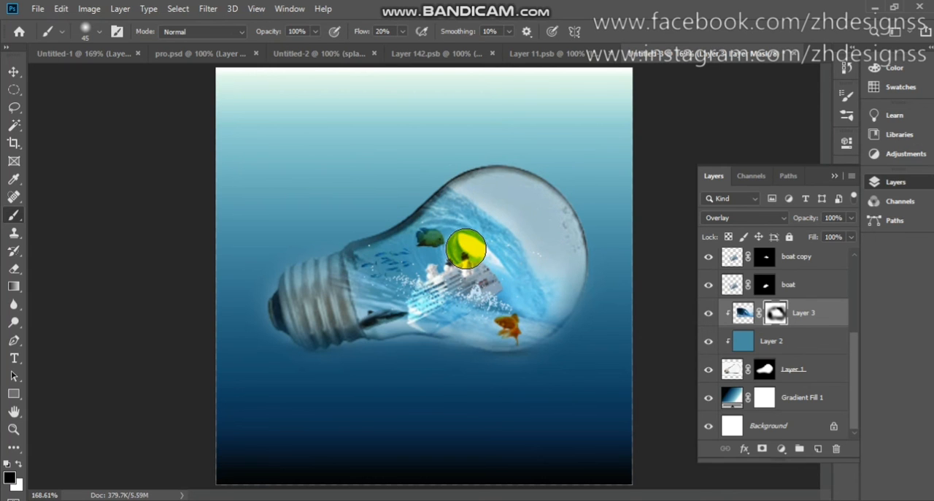
# - Paint out the white gap inside the wave above the ship on Layer 3's mask, reducing the brush to 10 px
pyautogui.scroll(3, 468, 252)
pyautogui.press('[')
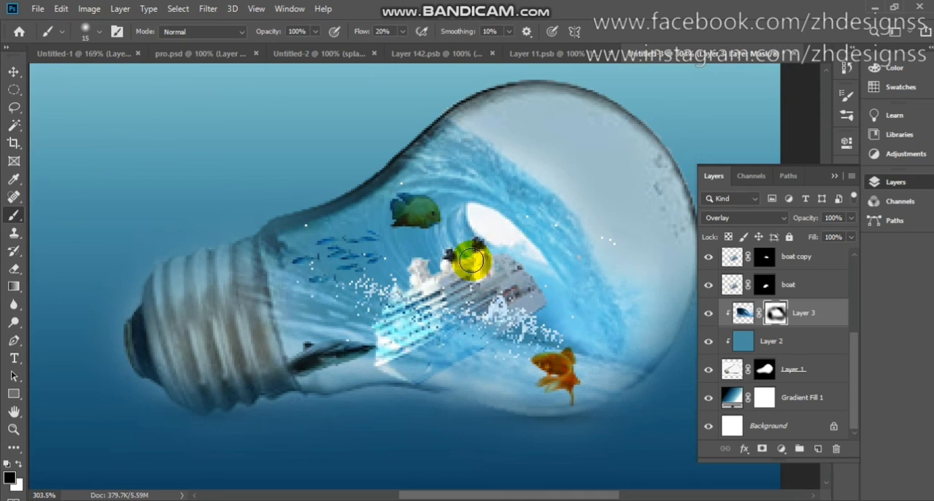
pyautogui.moveTo(471, 261)
pyautogui.mouseDown()
pyautogui.moveTo(507, 235)
pyautogui.moveTo(508, 223)
pyautogui.moveTo(469, 207)
pyautogui.moveTo(493, 218)
pyautogui.moveTo(479, 217)
pyautogui.moveTo(494, 239)
pyautogui.moveTo(477, 224)
pyautogui.moveTo(534, 251)
pyautogui.mouseUp()
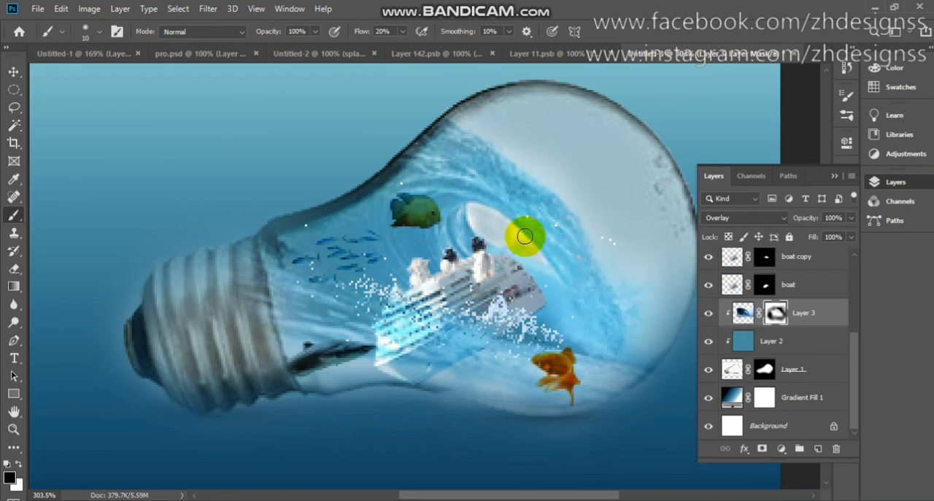
pyautogui.moveTo(483, 217)
pyautogui.mouseDown()
pyautogui.moveTo(475, 209)
pyautogui.moveTo(475, 229)
pyautogui.moveTo(545, 258)
pyautogui.moveTo(503, 217)
pyautogui.moveTo(475, 208)
pyautogui.moveTo(480, 235)
pyautogui.moveTo(477, 210)
pyautogui.mouseUp()
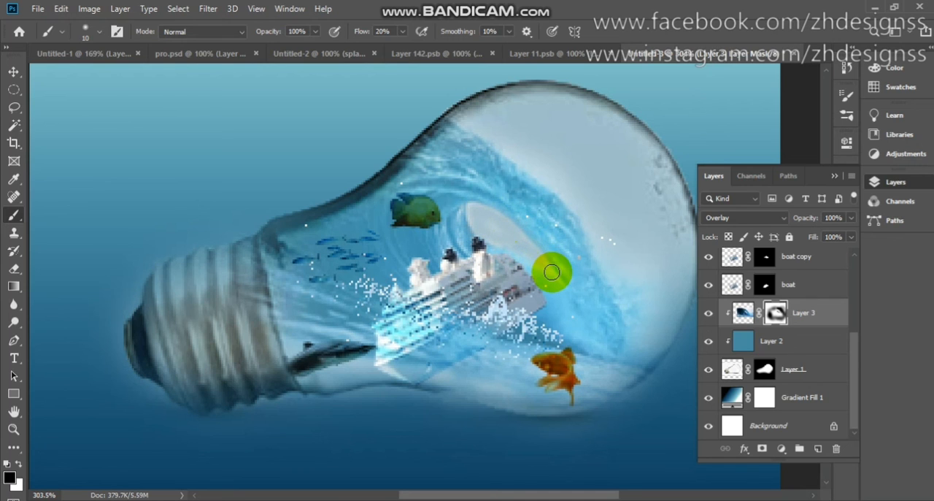
pyautogui.hotkey('ctrl', '0')
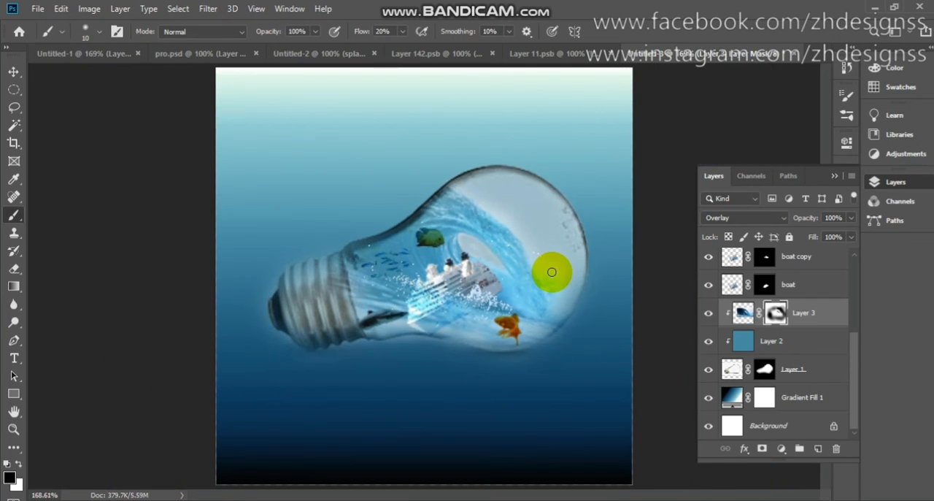
# - Add a drop shadow to the bulb layer, Layer 1
pyautogui.click(765, 371)
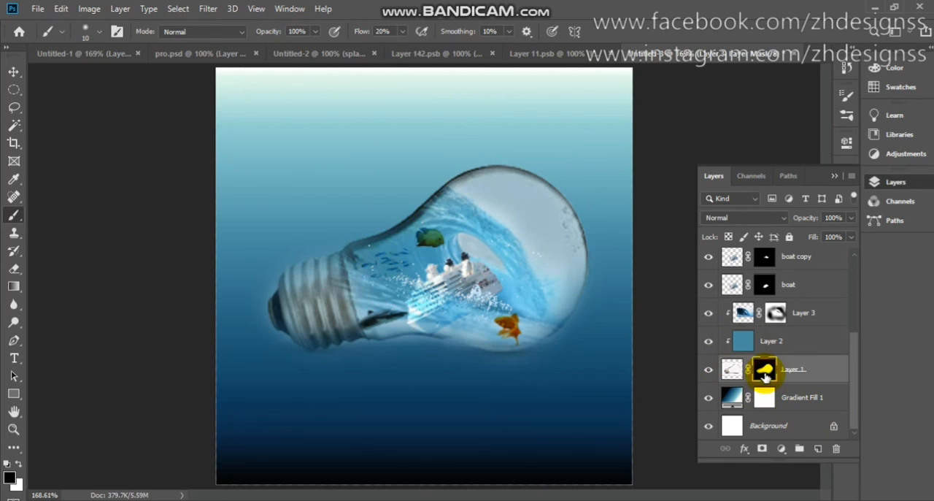
pyautogui.doubleClick(840, 376)
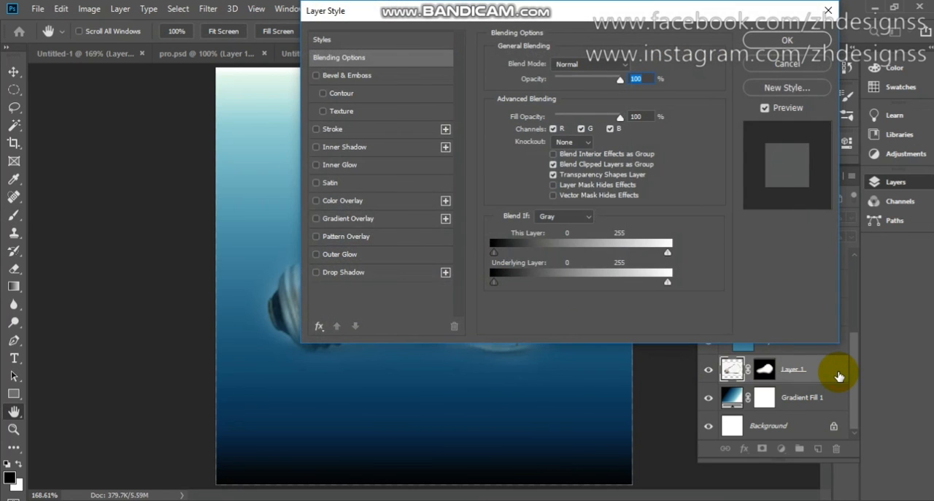
pyautogui.click(408, 275)
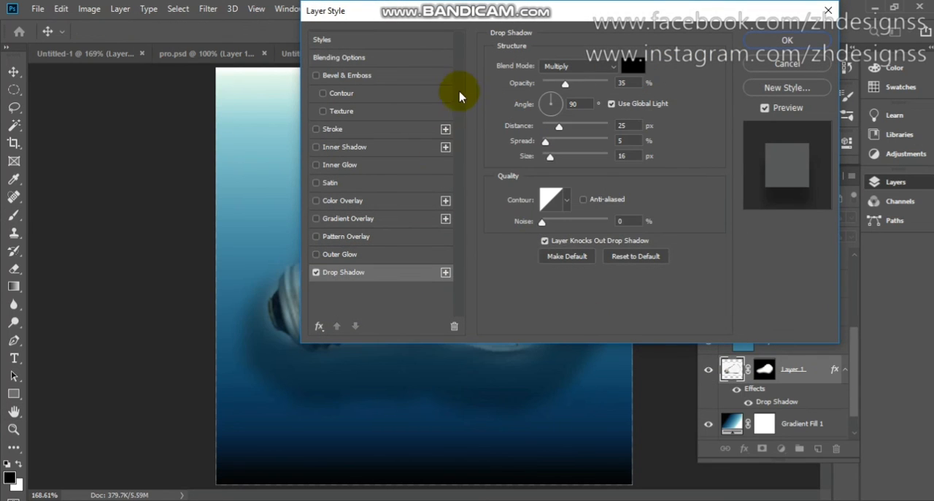
pyautogui.moveTo(719, 5); pyautogui.dragTo(733, 14)
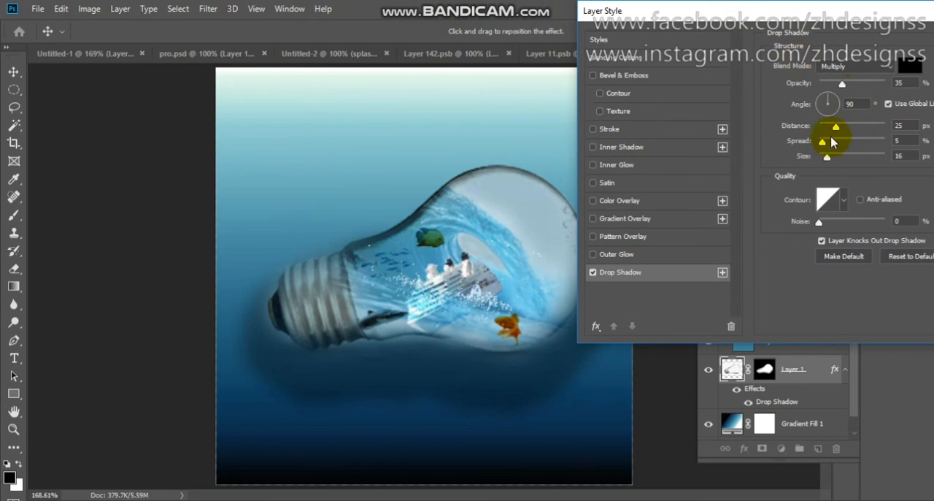
# - Set the bulb's drop shadow to 40 px distance and 3% spread, and compare the bulb with and without the effect
pyautogui.moveTo(835, 127); pyautogui.dragTo(826, 146)
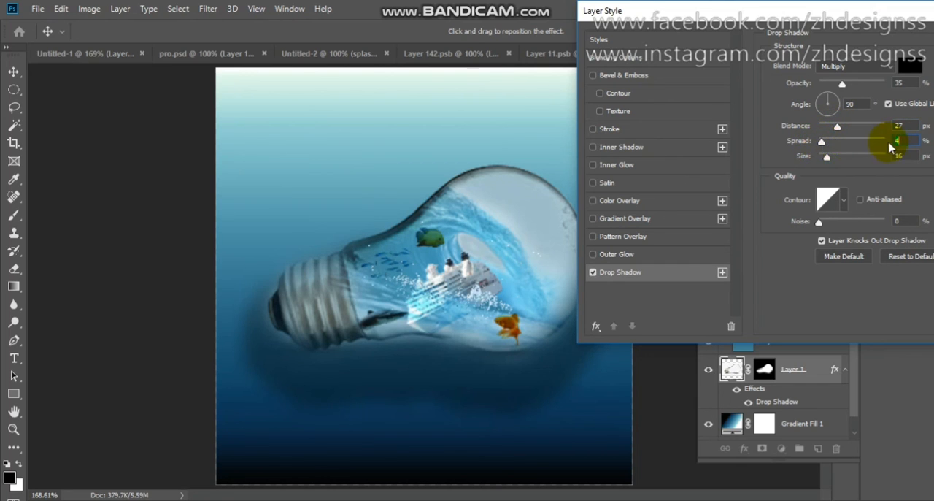
pyautogui.press('Down')
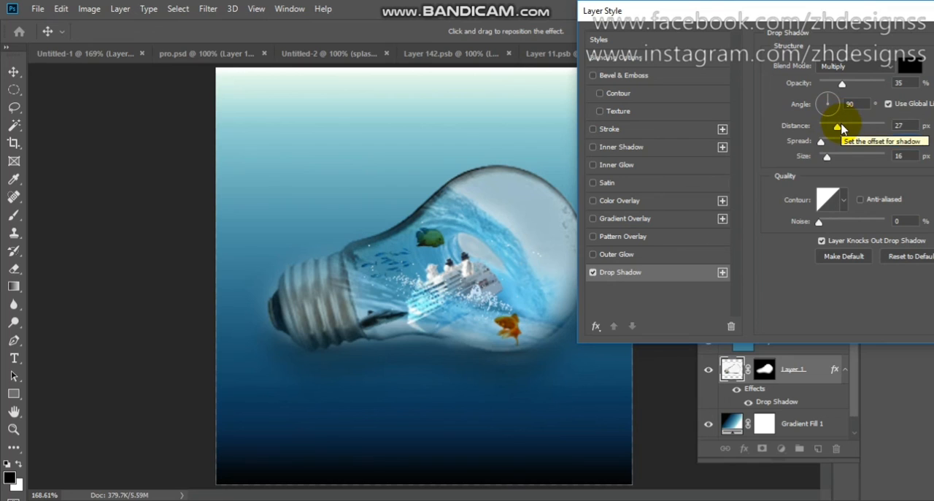
pyautogui.moveTo(837, 128); pyautogui.dragTo(843, 130)
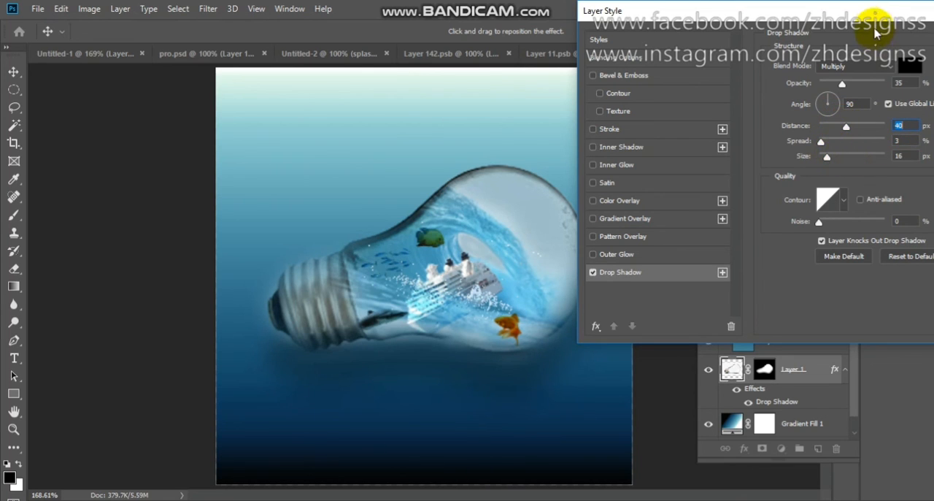
pyautogui.moveTo(875, 15); pyautogui.dragTo(657, 37)
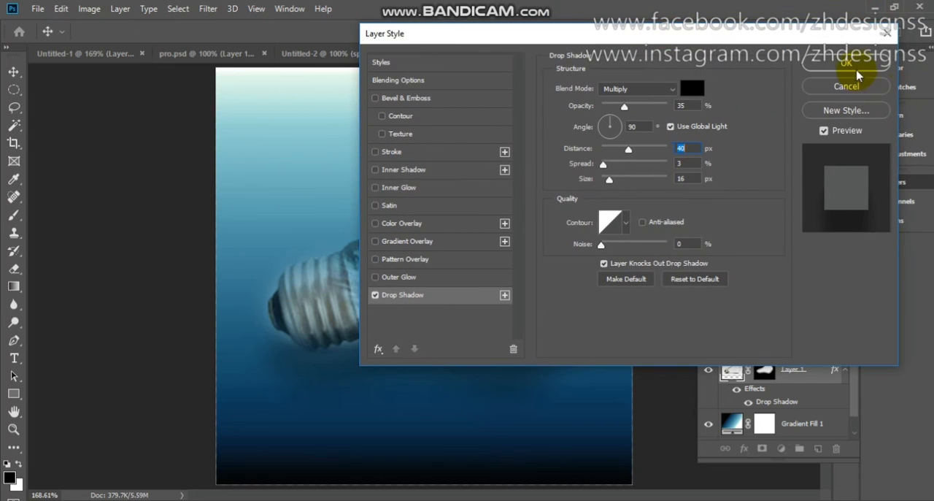
pyautogui.click(856, 69)
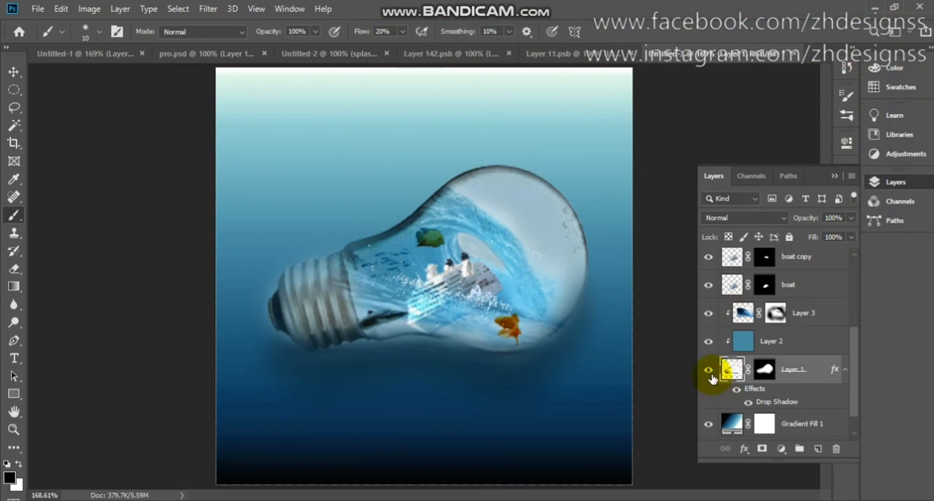
pyautogui.click(739, 391)
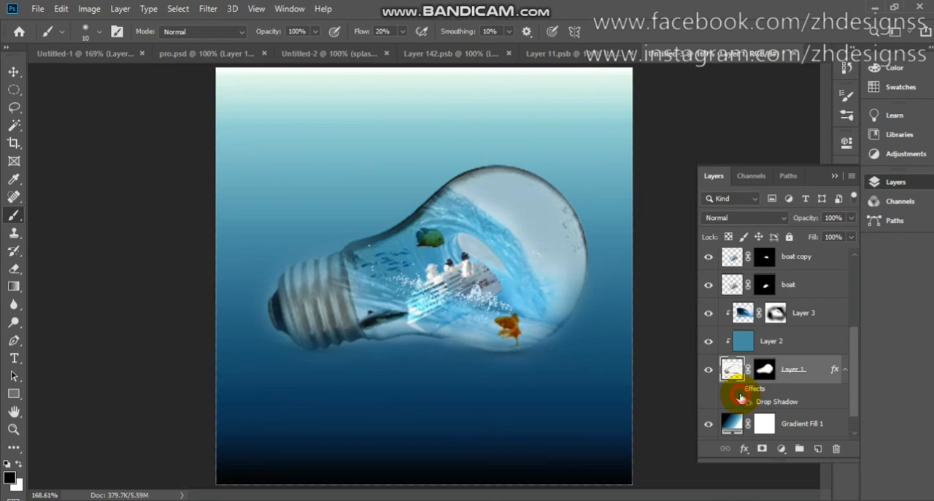
pyautogui.click(737, 389)
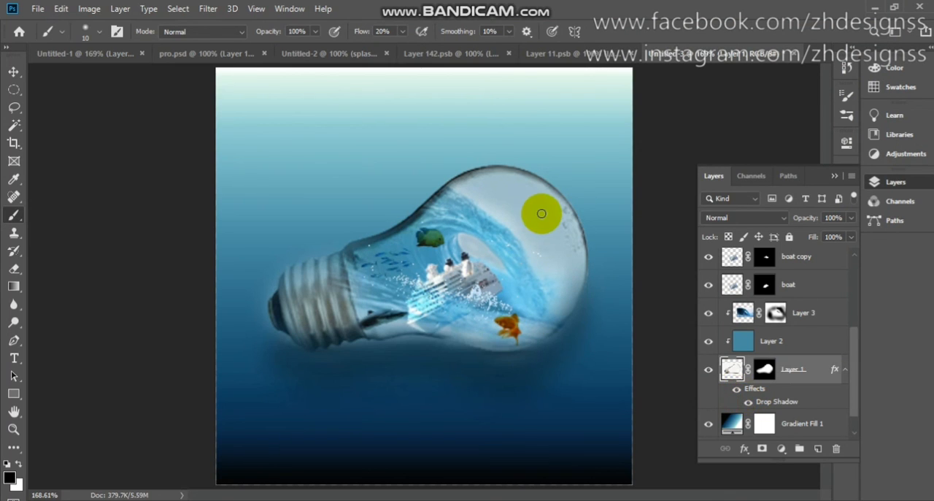